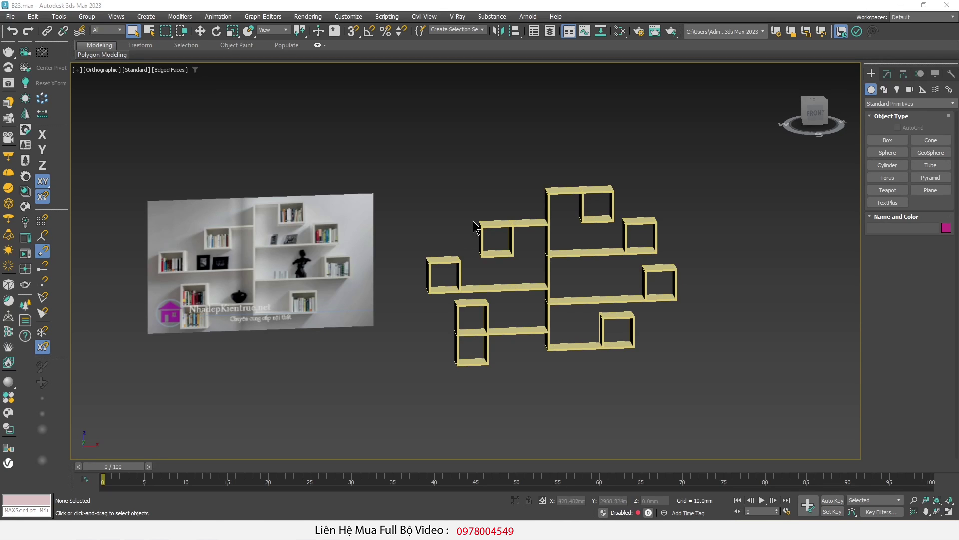
# Select all the wall-shelf pieces in the viewport.
pyautogui.moveTo(404, 148)
pyautogui.mouseDown()
pyautogui.moveTo(648, 384)
pyautogui.moveTo(807, 465)
pyautogui.mouseUp()
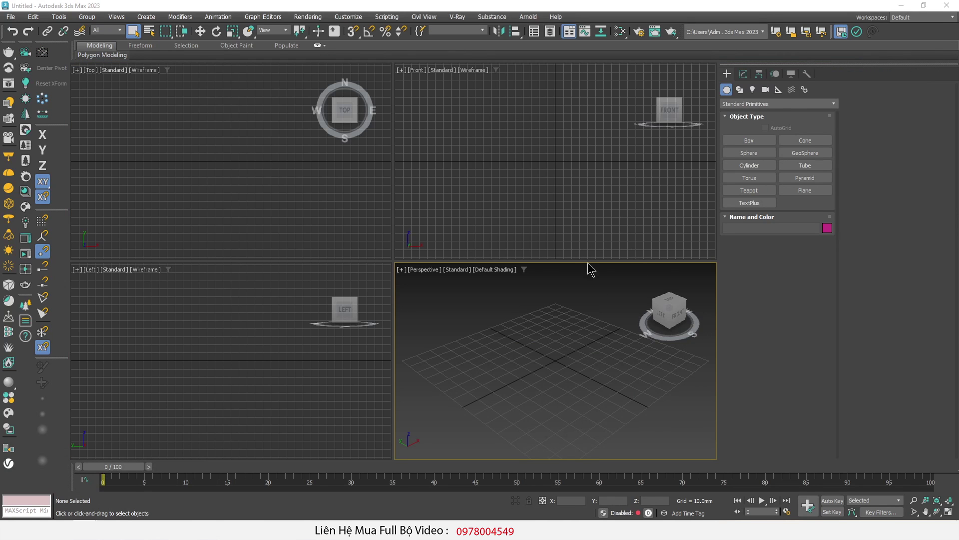
# Maximize the Front view and draw a plane, shown shaded with edged faces.
pyautogui.hotkey('alt', 'w')
pyautogui.press('f')
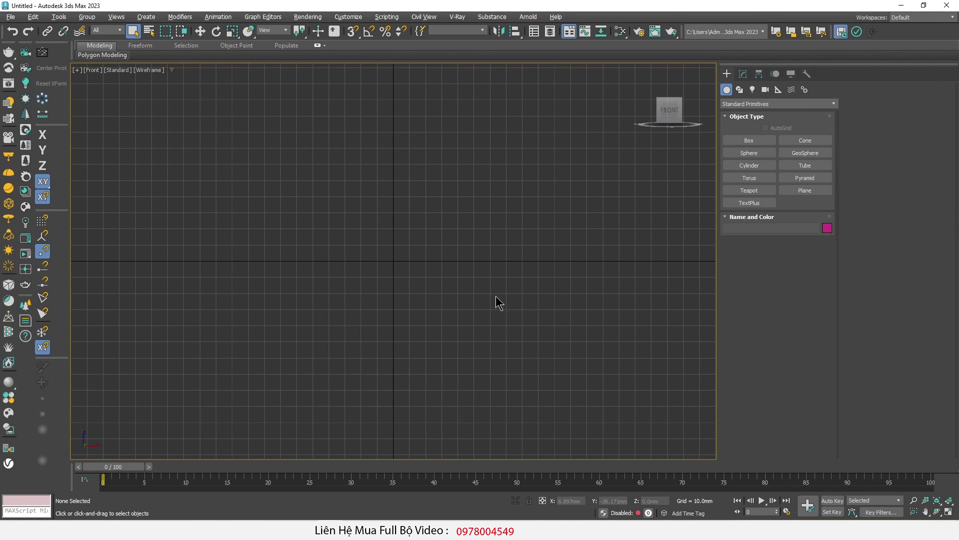
pyautogui.click(805, 190)
pyautogui.scroll(-3, 429, 275)
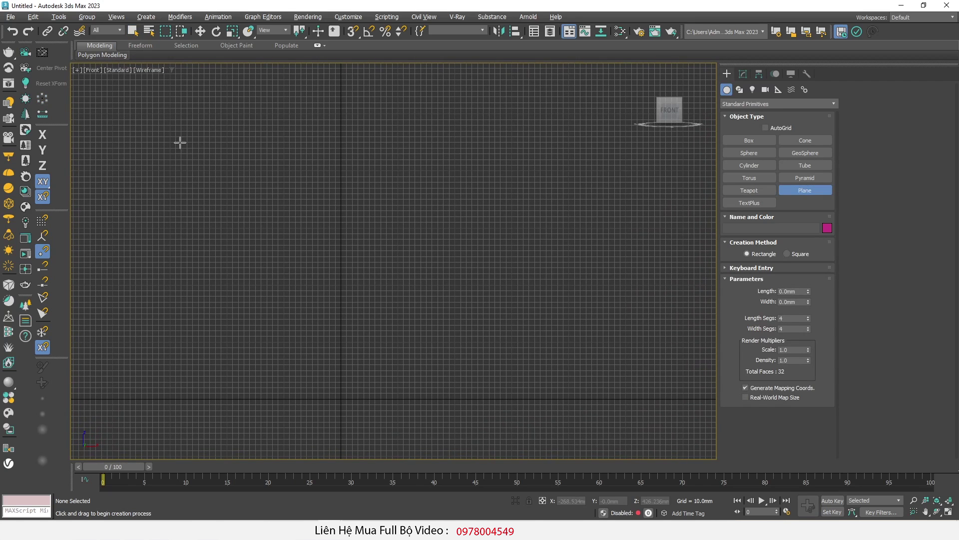
pyautogui.moveTo(160, 119); pyautogui.dragTo(528, 383)
pyautogui.rightClick(549, 336)
pyautogui.scroll(1, 368, 274)
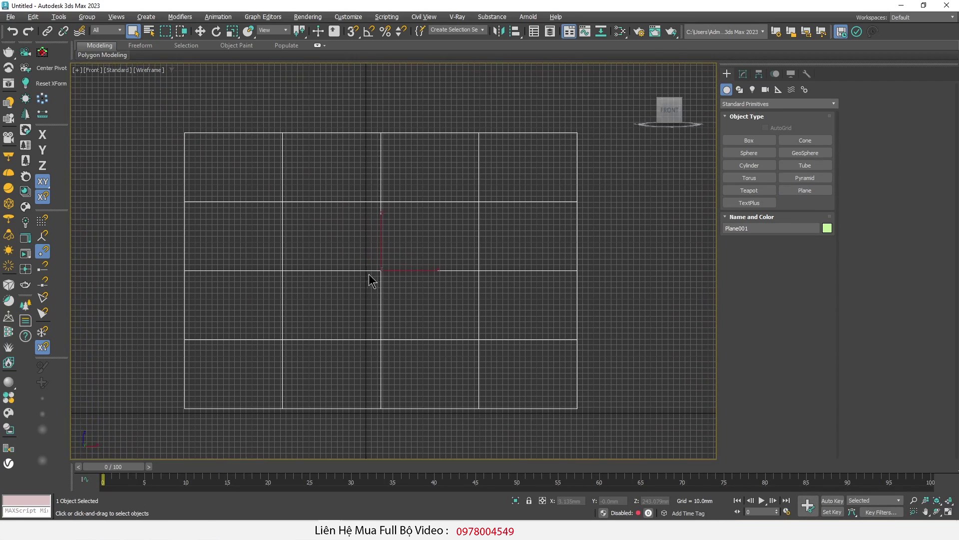
pyautogui.press('F3')
pyautogui.press('F4')
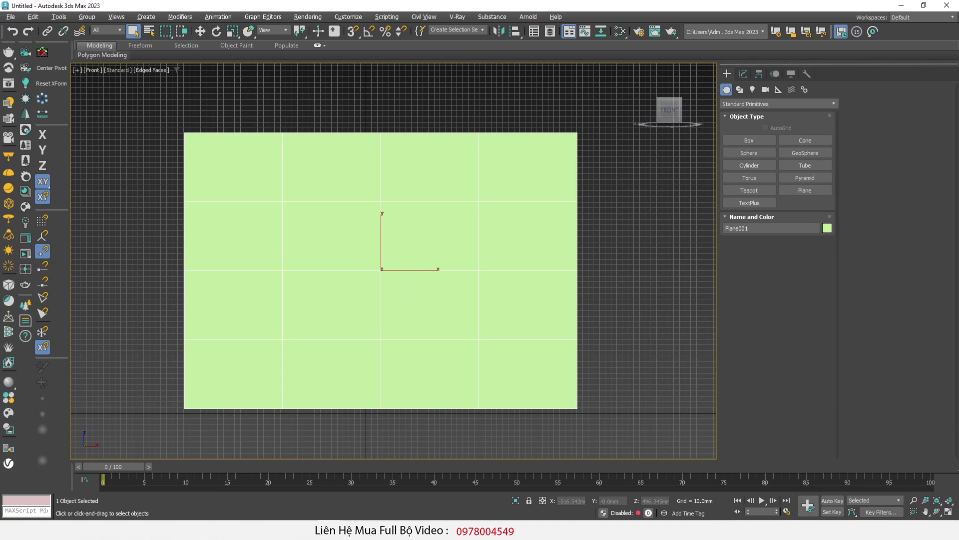
# Apply the desk photo to the plane and reduce its length and width segments to 1.
pyautogui.hotkey('alt', 'Tab')
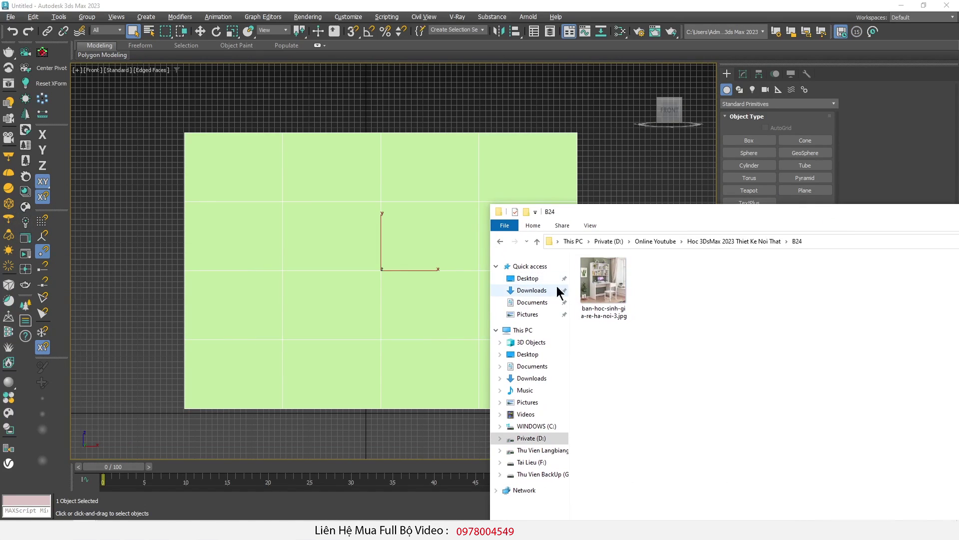
pyautogui.moveTo(603, 279); pyautogui.dragTo(325, 282)
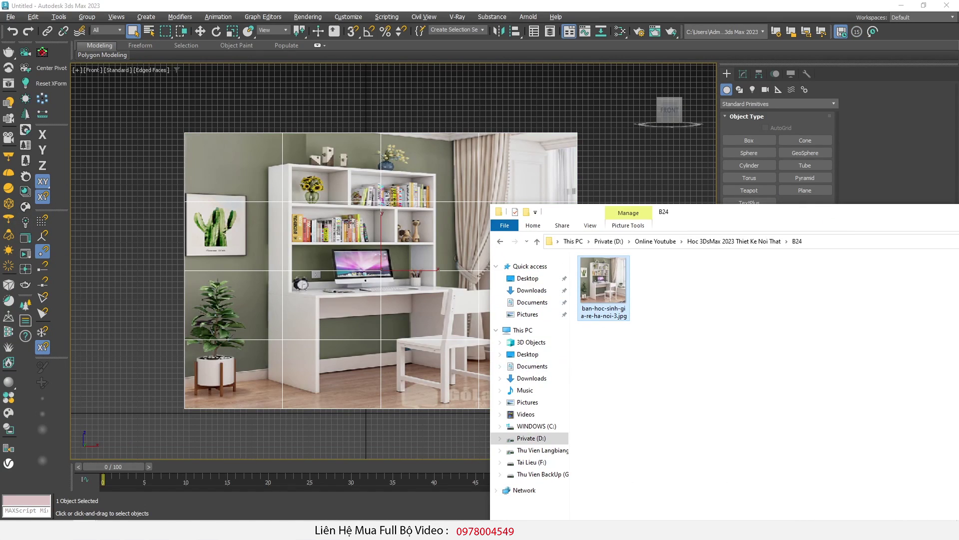
pyautogui.click(743, 73)
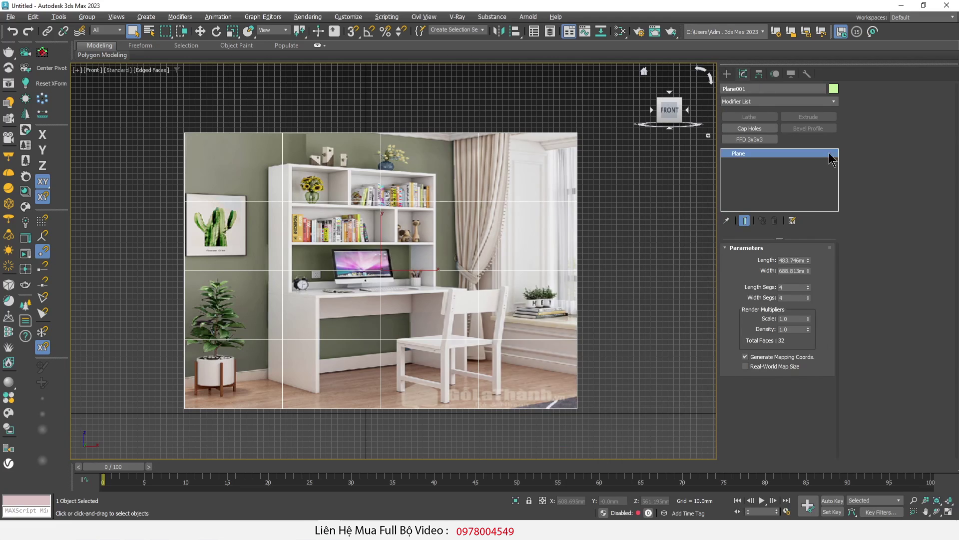
pyautogui.rightClick(808, 287)
pyautogui.rightClick(808, 298)
# Check the reference photo's pixel dimensions in its file properties.
pyautogui.hotkey('alt', 'Tab')
pyautogui.rightClick(603, 280)
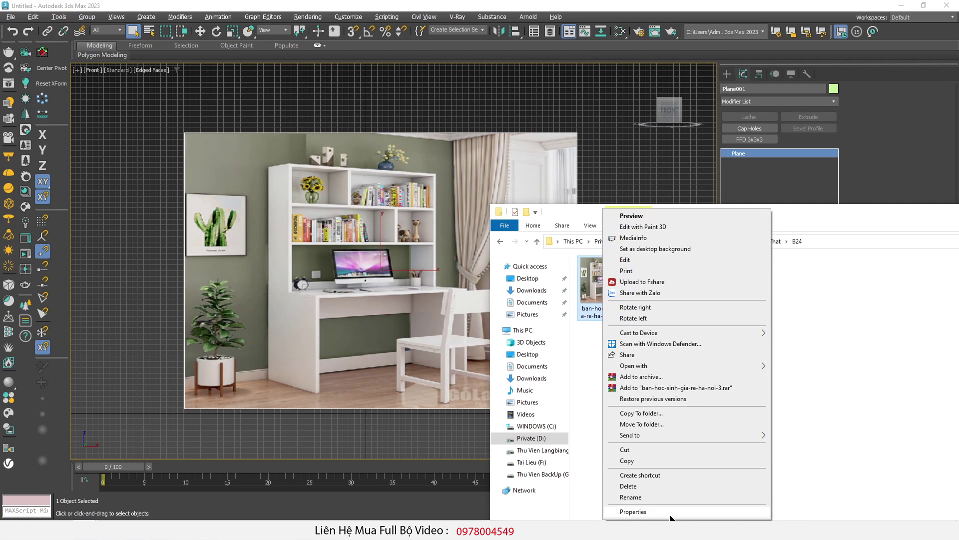
pyautogui.click(633, 512)
pyautogui.click(671, 284)
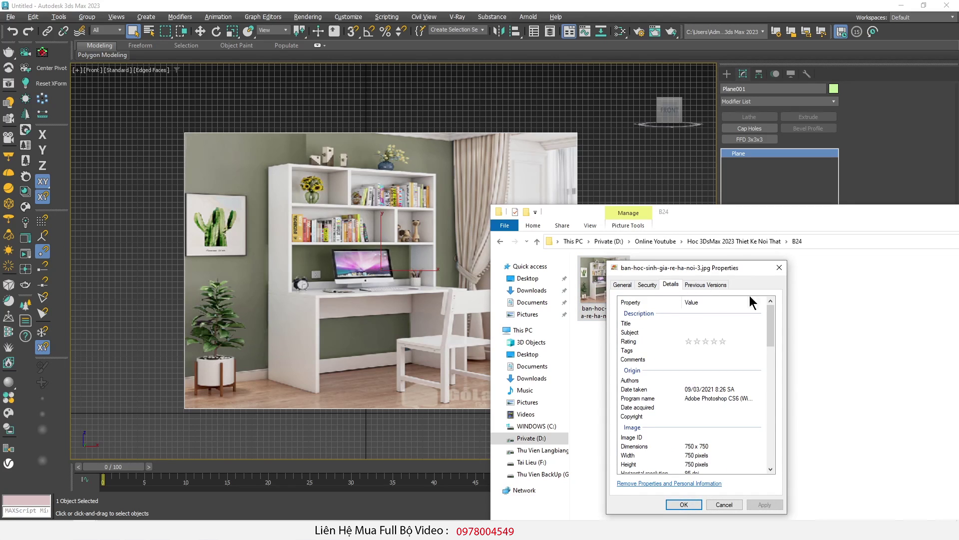
pyautogui.hotkey('alt', 'Tab')
# Size the plane to 2000 × 2000 mm and raise it upward in the Front view.
pyautogui.doubleClick(792, 260)
pyautogui.write('2000')
pyautogui.press('Tab')
pyautogui.write('20')
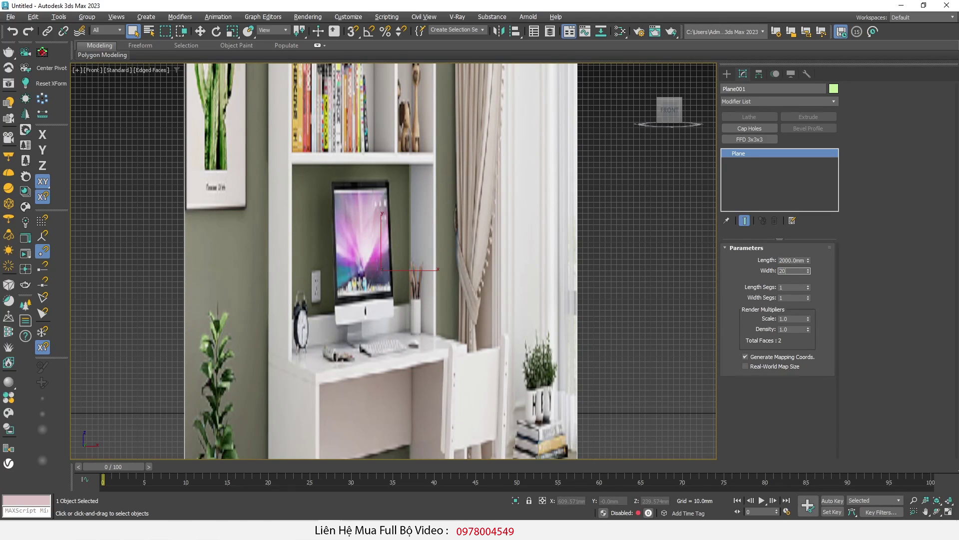
pyautogui.write('00')
pyautogui.press('Return')
pyautogui.scroll(-5, 374, 251)
pyautogui.press('w')
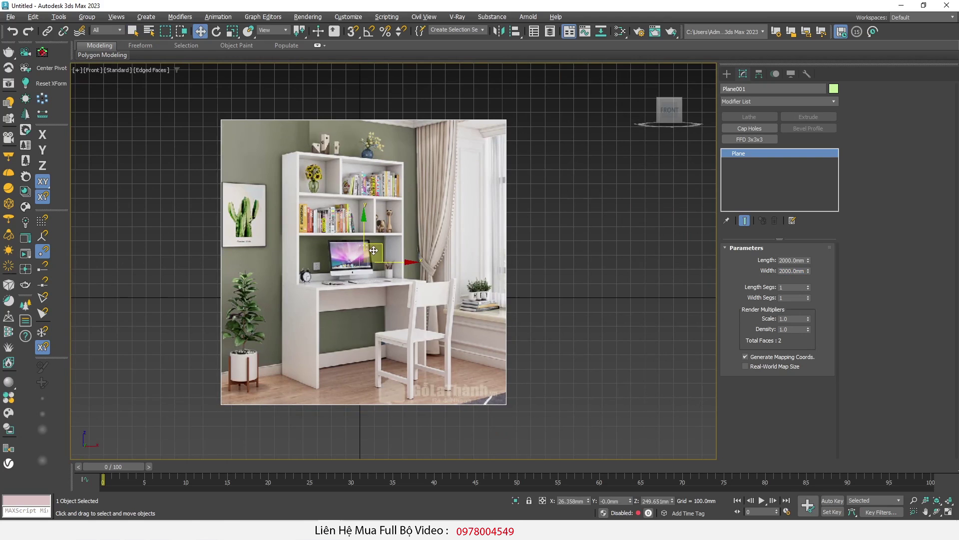
pyautogui.moveTo(374, 251); pyautogui.dragTo(389, 110)
pyautogui.moveTo(385, 203); pyautogui.dragTo(374, 348, button='middle')
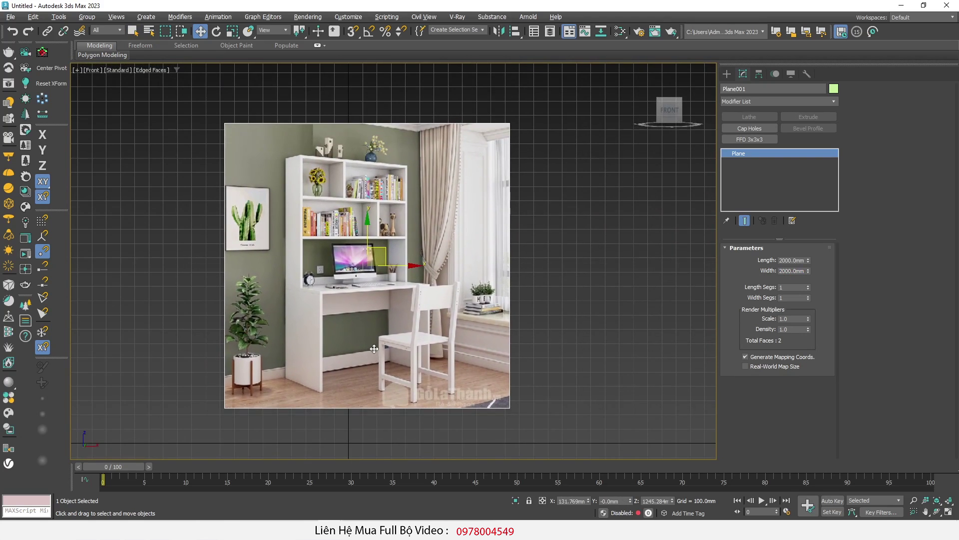
pyautogui.scroll(2, 336, 286)
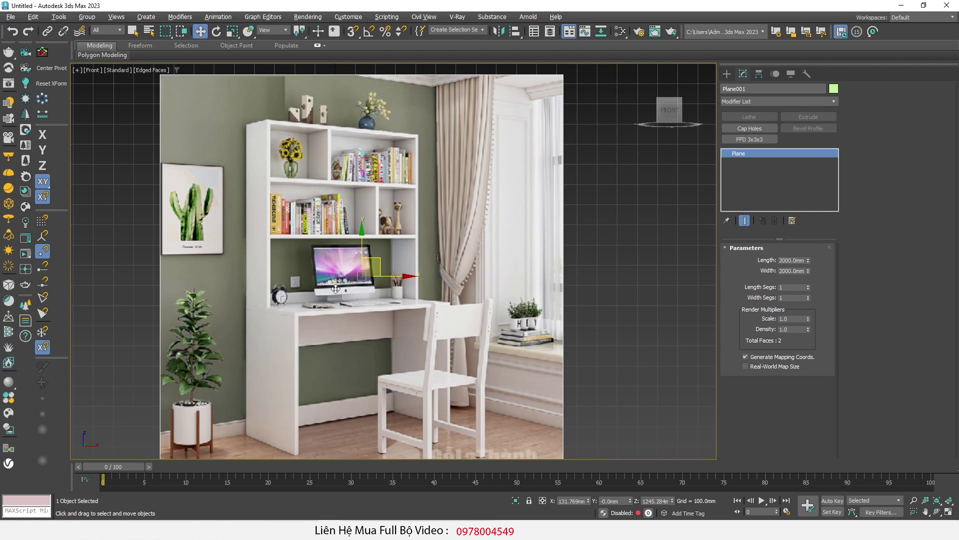
pyautogui.moveTo(336, 289); pyautogui.dragTo(331, 269, button='middle')
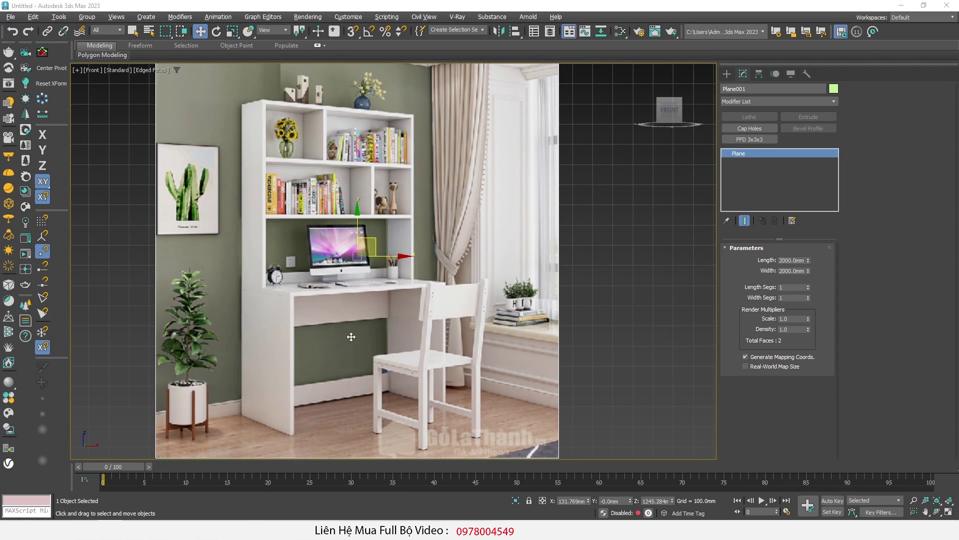
pyautogui.moveTo(288, 293)
pyautogui.mouseDown()
pyautogui.moveTo(292, 412)
pyautogui.moveTo(274, 419)
pyautogui.moveTo(252, 406)
pyautogui.mouseUp()
pyautogui.moveTo(243, 109); pyautogui.dragTo(239, 392)
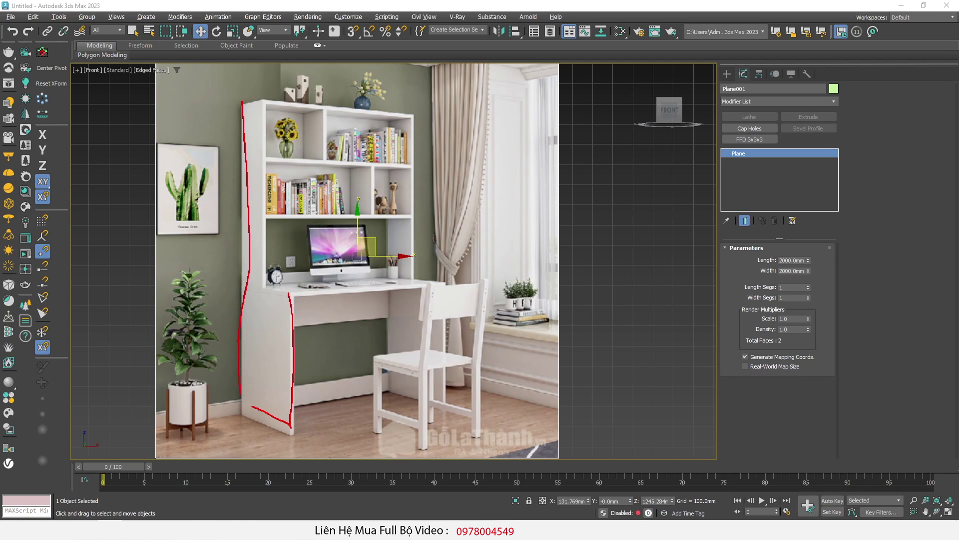
pyautogui.press('Escape')
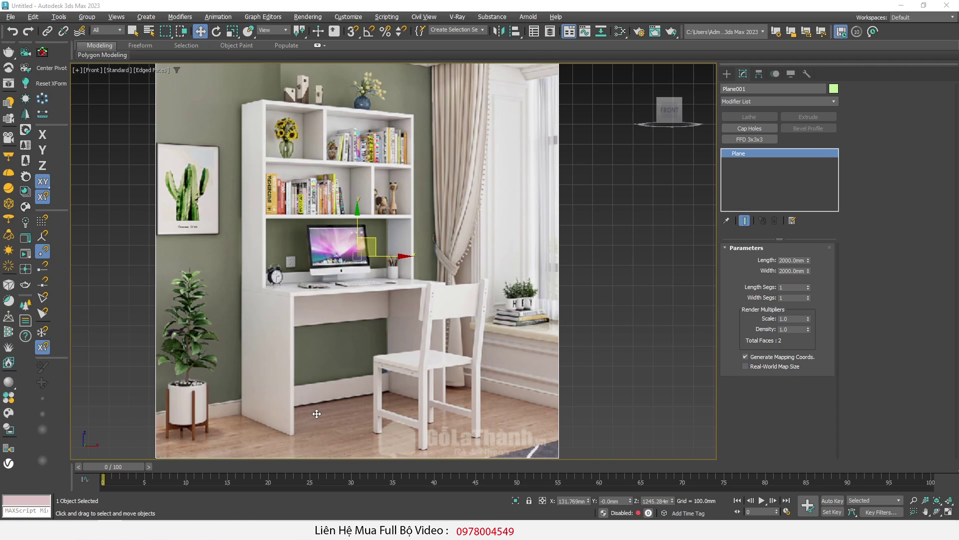
pyautogui.hotkey('ctrl', '2')
pyautogui.moveTo(378, 359); pyautogui.dragTo(425, 450)
pyautogui.moveTo(239, 304); pyautogui.dragTo(295, 324)
pyautogui.moveTo(242, 310)
pyautogui.mouseDown()
pyautogui.moveTo(293, 327)
pyautogui.moveTo(286, 436)
pyautogui.moveTo(239, 420)
pyautogui.moveTo(241, 307)
pyautogui.mouseUp()
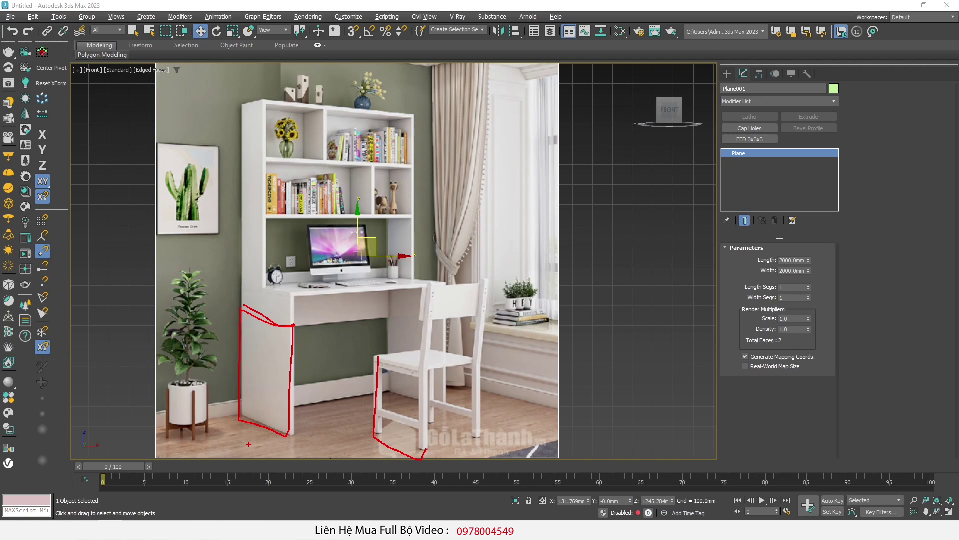
pyautogui.moveTo(244, 286)
pyautogui.mouseDown()
pyautogui.moveTo(290, 290)
pyautogui.moveTo(290, 408)
pyautogui.mouseUp()
pyautogui.moveTo(474, 352); pyautogui.dragTo(475, 414)
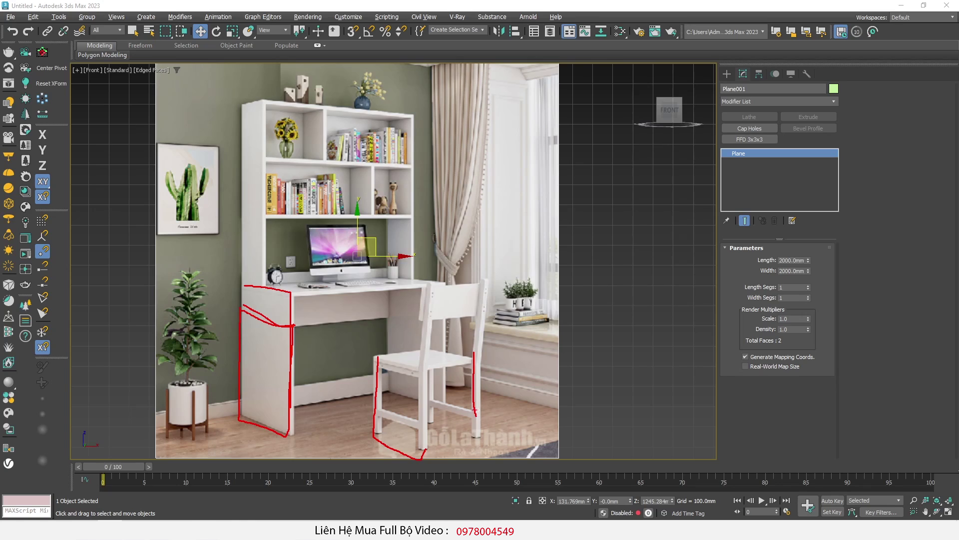
pyautogui.moveTo(420, 342); pyautogui.dragTo(457, 361)
pyautogui.moveTo(298, 288)
pyautogui.mouseDown()
pyautogui.moveTo(442, 282)
pyautogui.moveTo(467, 390)
pyautogui.mouseUp()
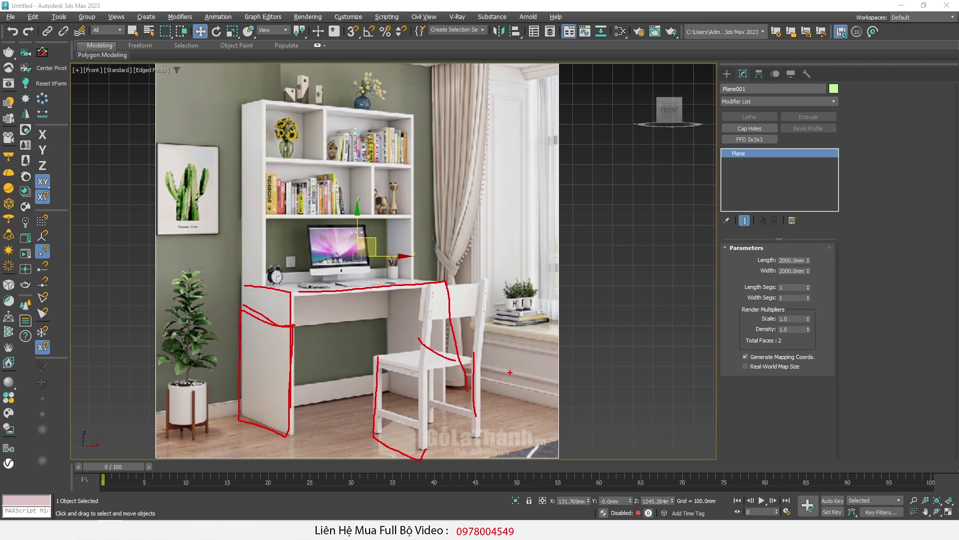
pyautogui.press('Escape')
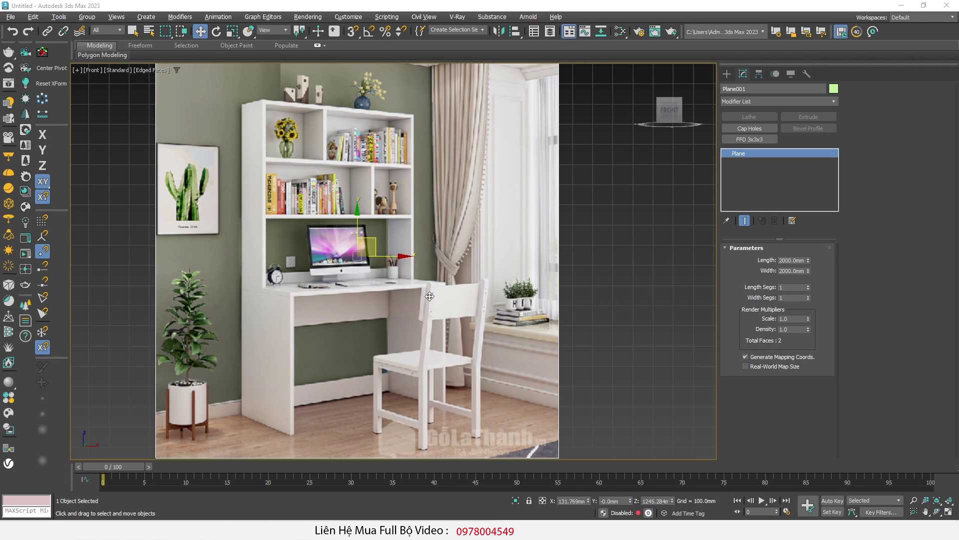
pyautogui.scroll(1, 360, 368)
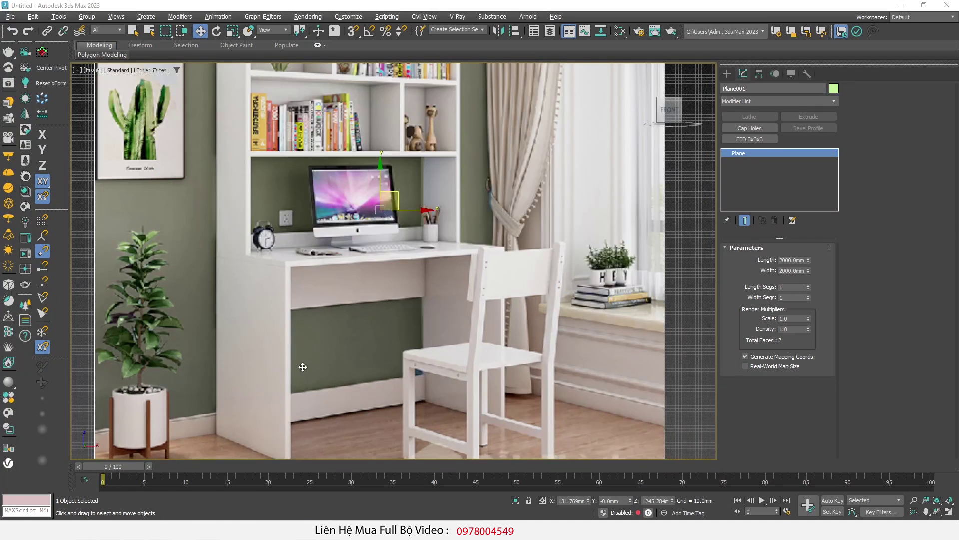
# Trace the desk outline, left cabinet edge, lower rail and drawer panel in red over the photo.
pyautogui.scroll(1, 302, 368)
pyautogui.scroll(1, 302, 400)
pyautogui.moveTo(291, 427)
pyautogui.mouseDown()
pyautogui.moveTo(525, 332)
pyautogui.moveTo(527, 397)
pyautogui.mouseUp()
pyautogui.moveTo(236, 212); pyautogui.dragTo(243, 93)
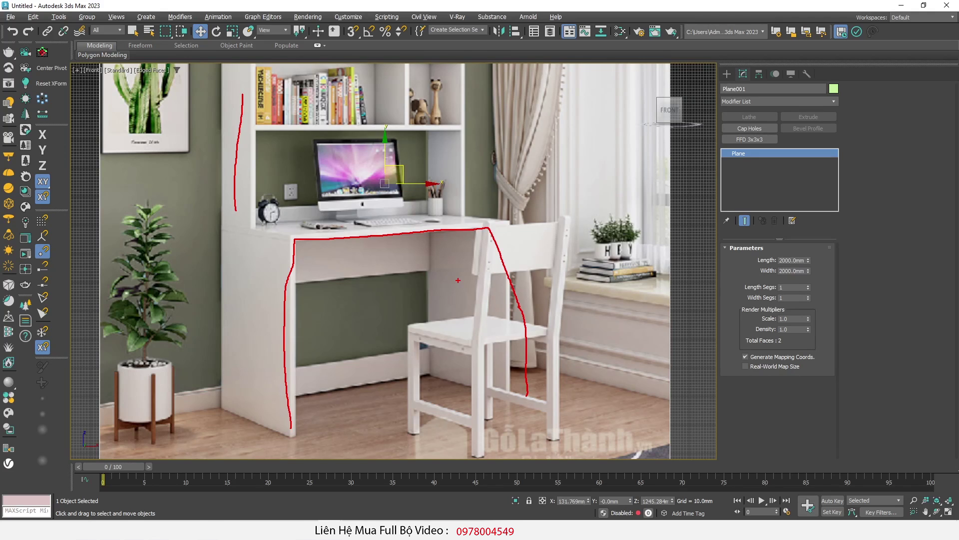
pyautogui.moveTo(296, 365)
pyautogui.mouseDown()
pyautogui.moveTo(295, 404)
pyautogui.moveTo(447, 374)
pyautogui.moveTo(284, 366)
pyautogui.mouseUp()
pyautogui.moveTo(296, 244)
pyautogui.mouseDown()
pyautogui.moveTo(325, 289)
pyautogui.moveTo(428, 232)
pyautogui.moveTo(268, 252)
pyautogui.mouseUp()
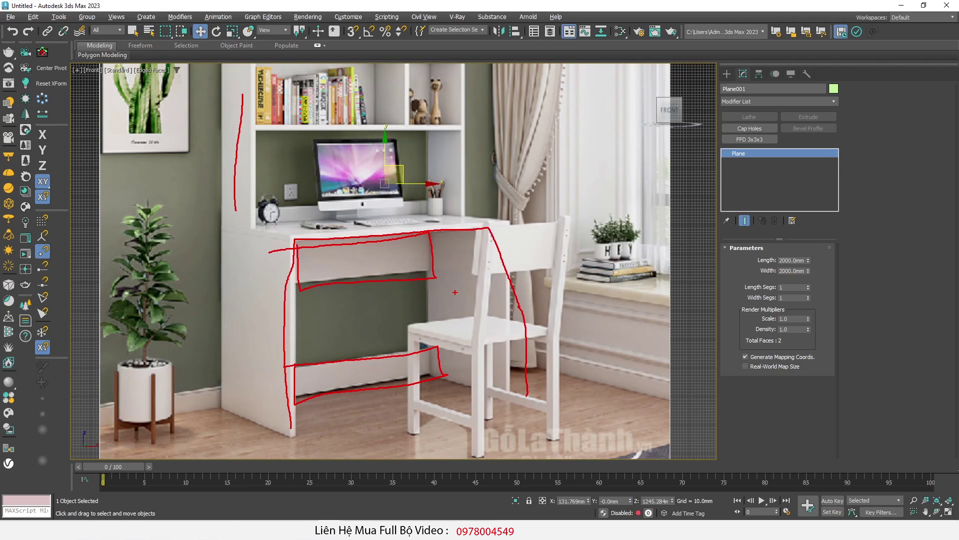
# Mark the desk's left side and desktop front edge, then clear all red markings.
pyautogui.scroll(-2, 250, 278)
pyautogui.scroll(-2, 258, 292)
pyautogui.scroll(4, 299, 284)
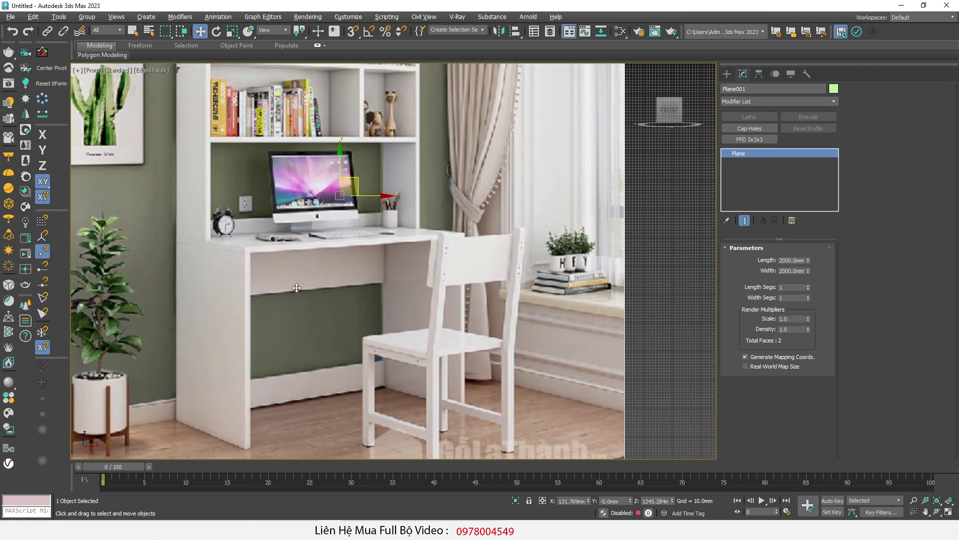
pyautogui.moveTo(251, 249)
pyautogui.mouseDown()
pyautogui.moveTo(239, 297)
pyautogui.moveTo(235, 458)
pyautogui.mouseUp()
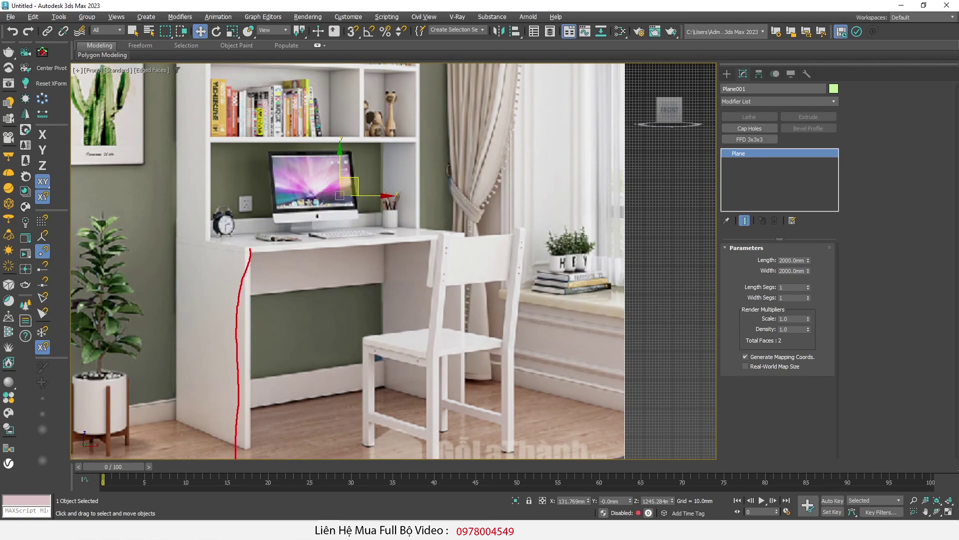
pyautogui.moveTo(245, 245); pyautogui.dragTo(247, 445)
pyautogui.moveTo(246, 248); pyautogui.dragTo(462, 232)
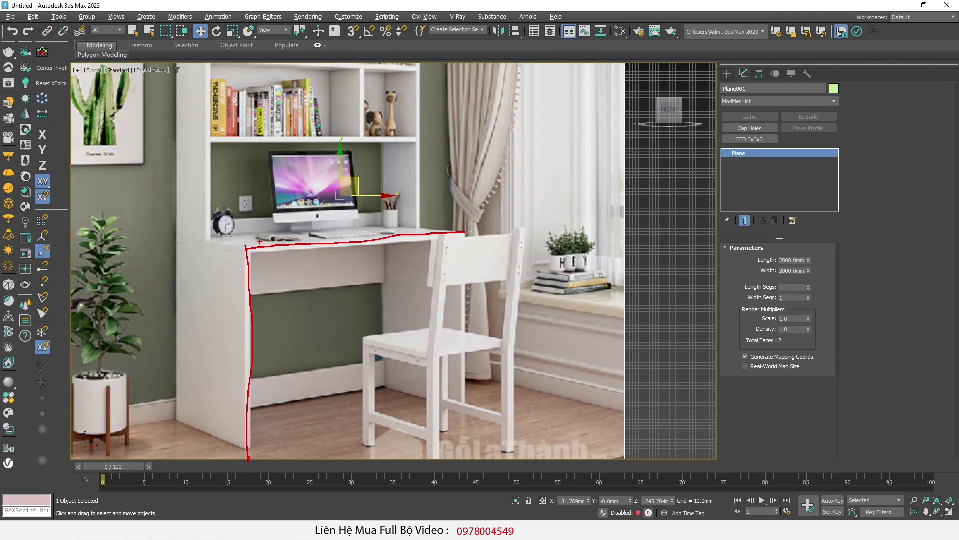
pyautogui.moveTo(246, 247); pyautogui.dragTo(463, 232)
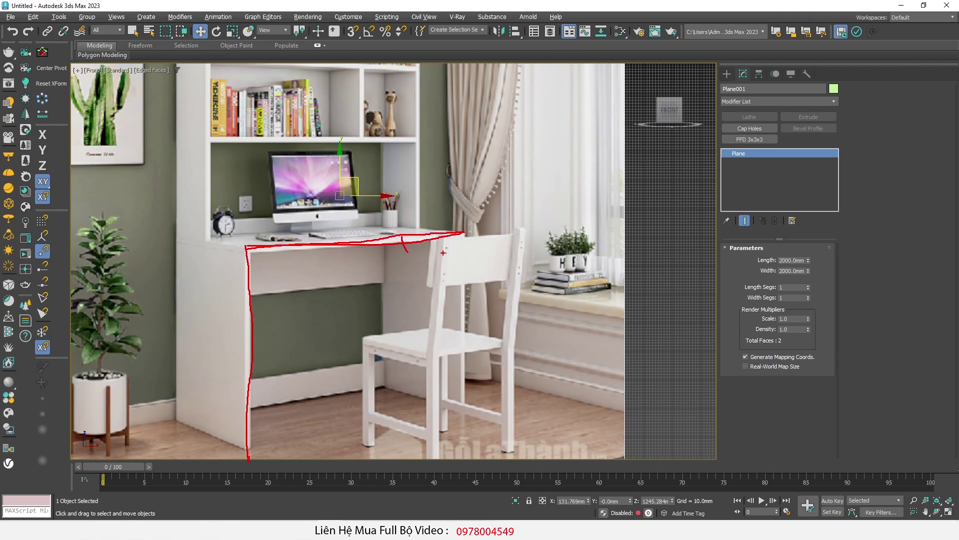
pyautogui.press('Escape')
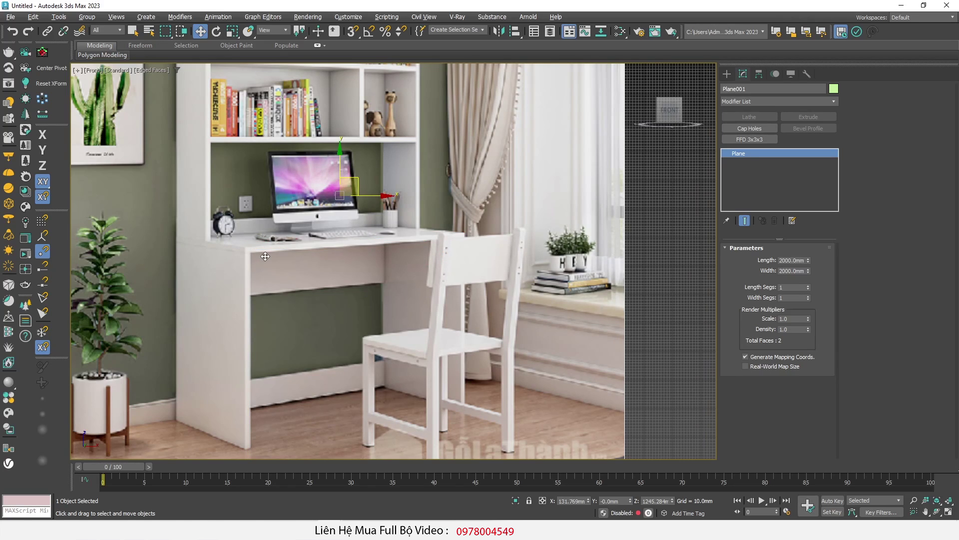
pyautogui.scroll(-10, 265, 256)
pyautogui.scroll(3, 265, 256)
pyautogui.moveTo(300, 300)
pyautogui.keyDown('alt'); pyautogui.mouseDown(button='middle')
pyautogui.moveTo(343, 375)
pyautogui.moveTo(278, 347)
pyautogui.moveTo(306, 347)
pyautogui.moveTo(293, 358)
pyautogui.mouseUp(button='middle'); pyautogui.keyUp('alt')
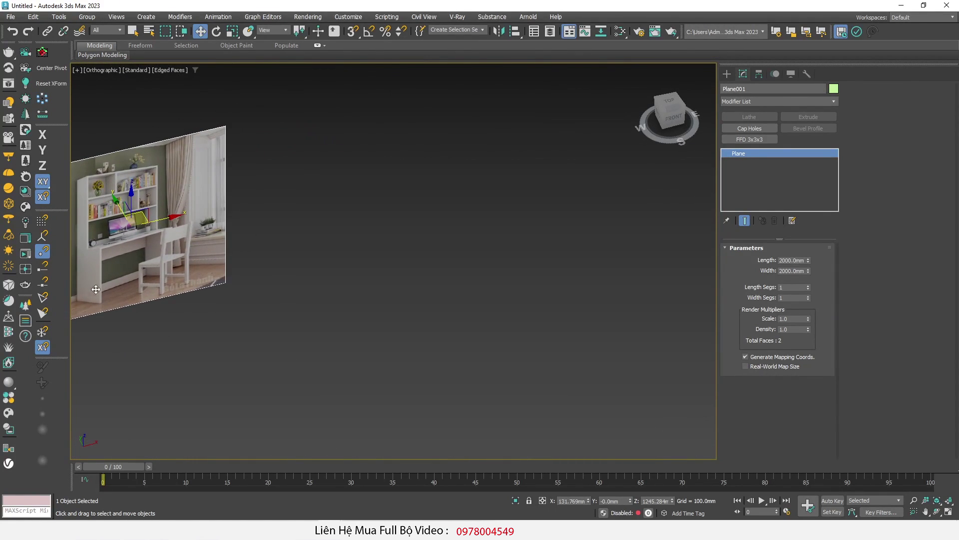
# Create a box primitive beside the reference photo.
pyautogui.rightClick(426, 294)
pyautogui.click(411, 274)
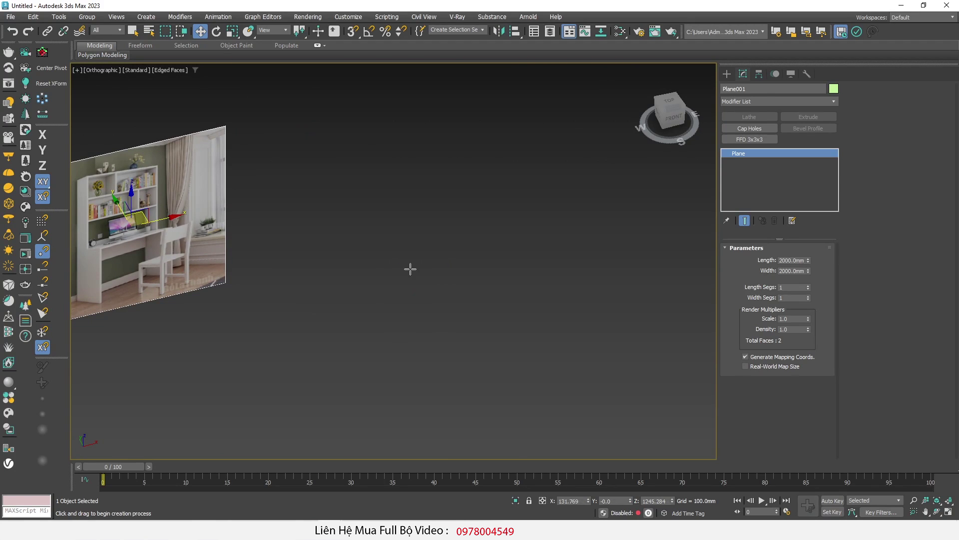
pyautogui.moveTo(368, 277); pyautogui.dragTo(442, 346)
pyautogui.click(416, 214)
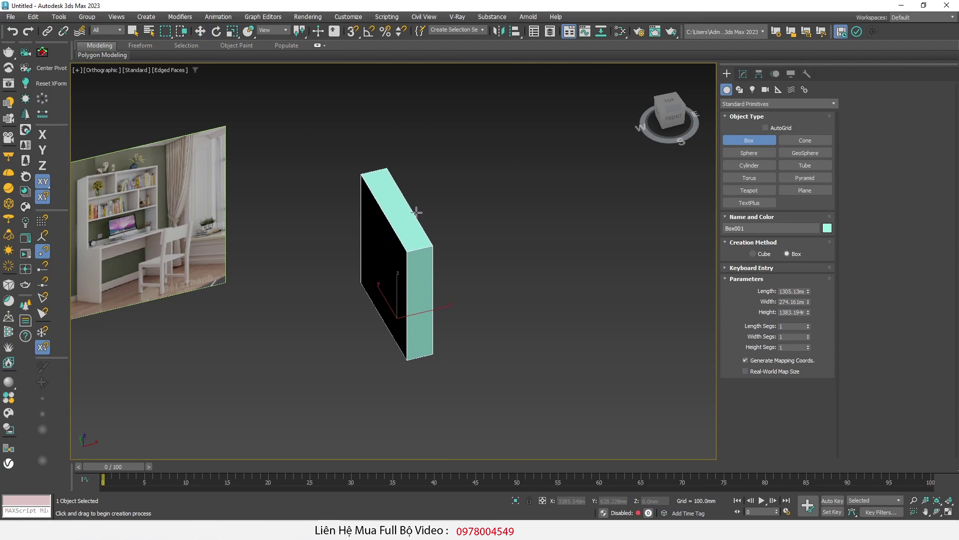
pyautogui.rightClick(497, 209)
# Set the box's length to 600 mm and width to 18 mm.
pyautogui.click(743, 74)
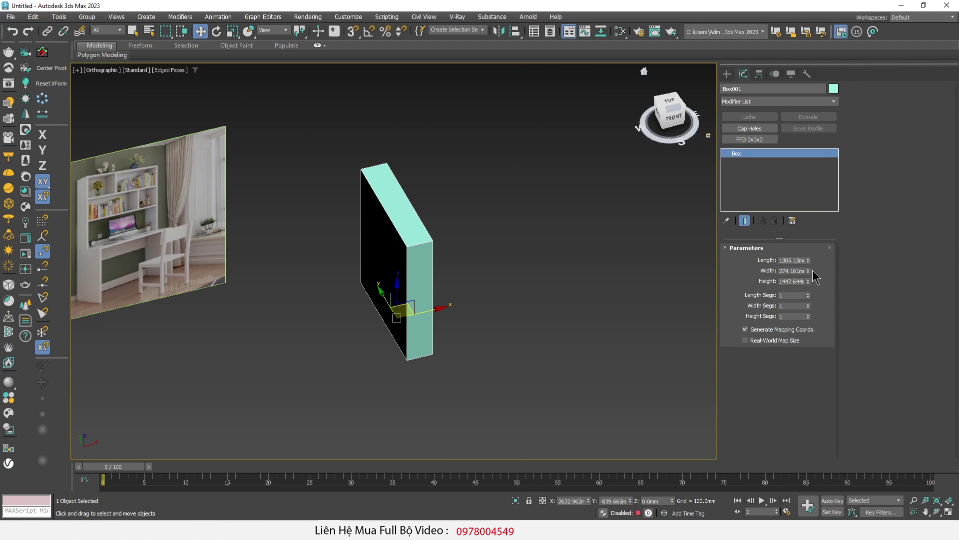
pyautogui.moveTo(808, 260); pyautogui.dragTo(808, 240)
pyautogui.doubleClick(797, 260)
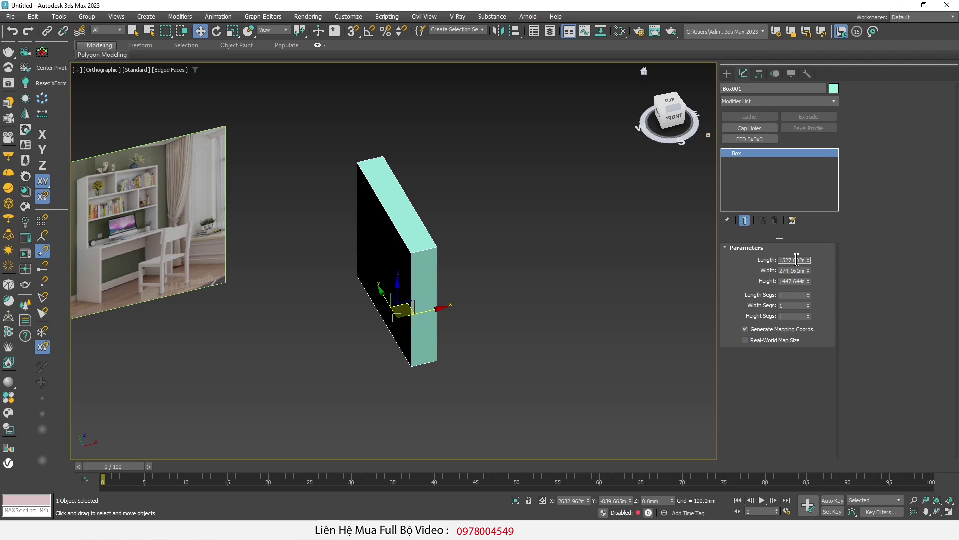
pyautogui.write('600')
pyautogui.press('Return')
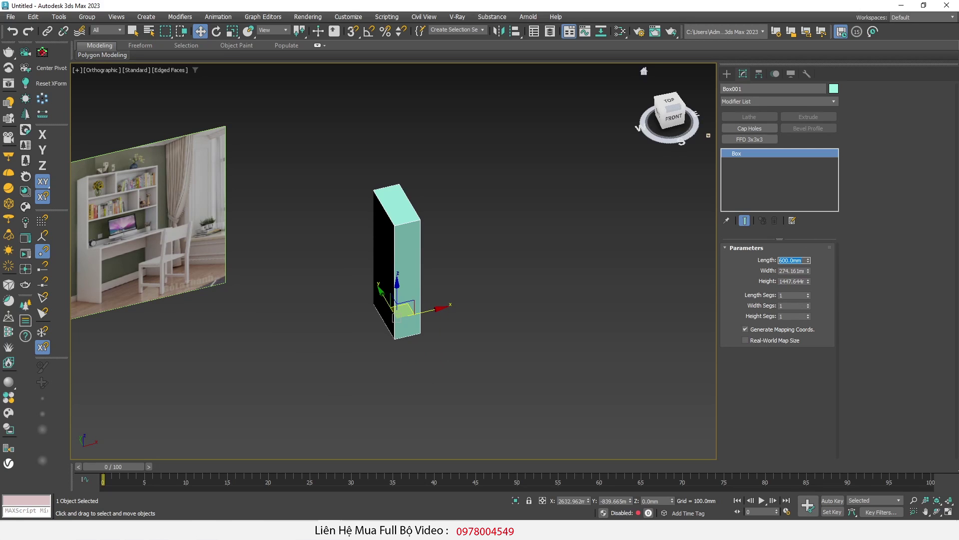
pyautogui.moveTo(808, 271); pyautogui.dragTo(808, 295)
pyautogui.doubleClick(790, 270)
pyautogui.write('18')
pyautogui.press('Return')
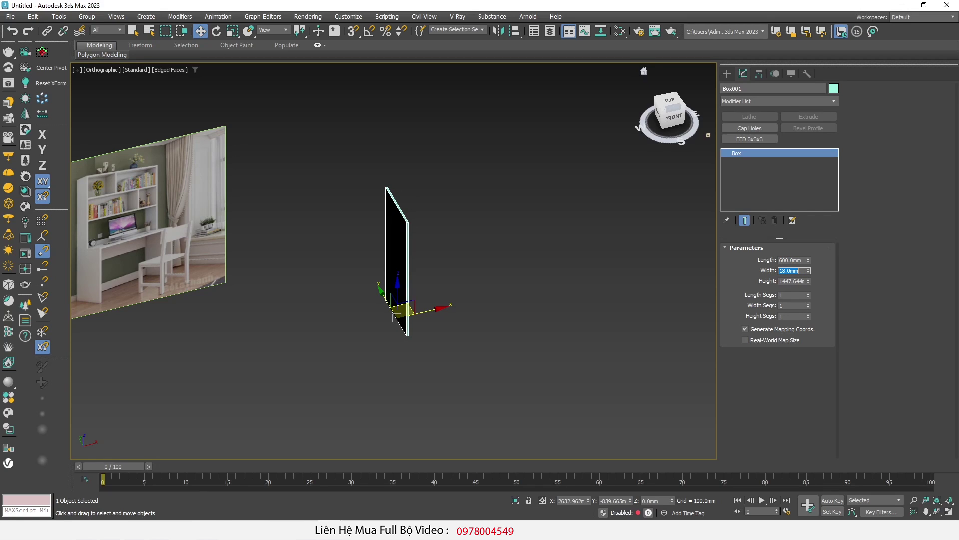
# Set the box height to 730 mm.
pyautogui.moveTo(808, 281); pyautogui.dragTo(805, 299)
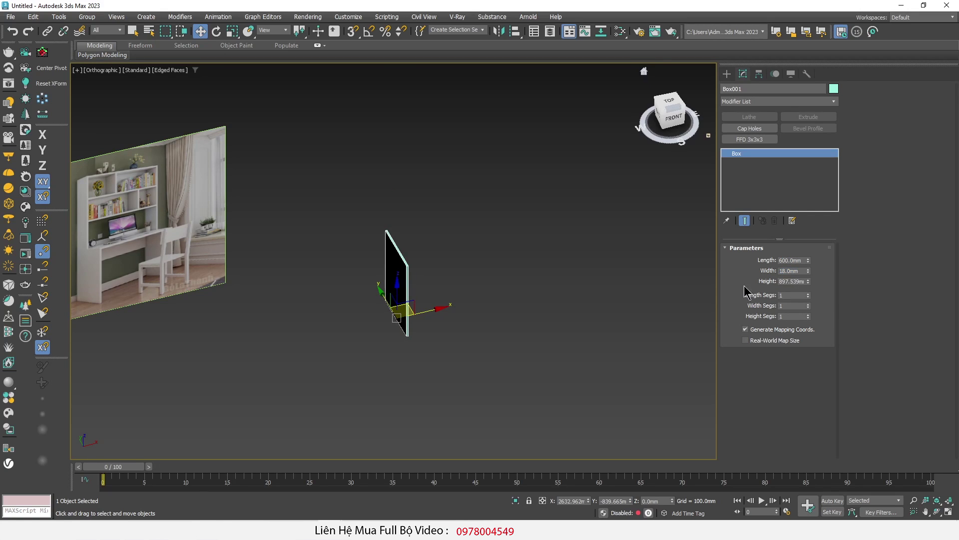
pyautogui.keyDown('alt'); pyautogui.moveTo(164, 251); pyautogui.dragTo(97, 232, button='middle'); pyautogui.keyUp('alt')
pyautogui.scroll(10, 98, 232)
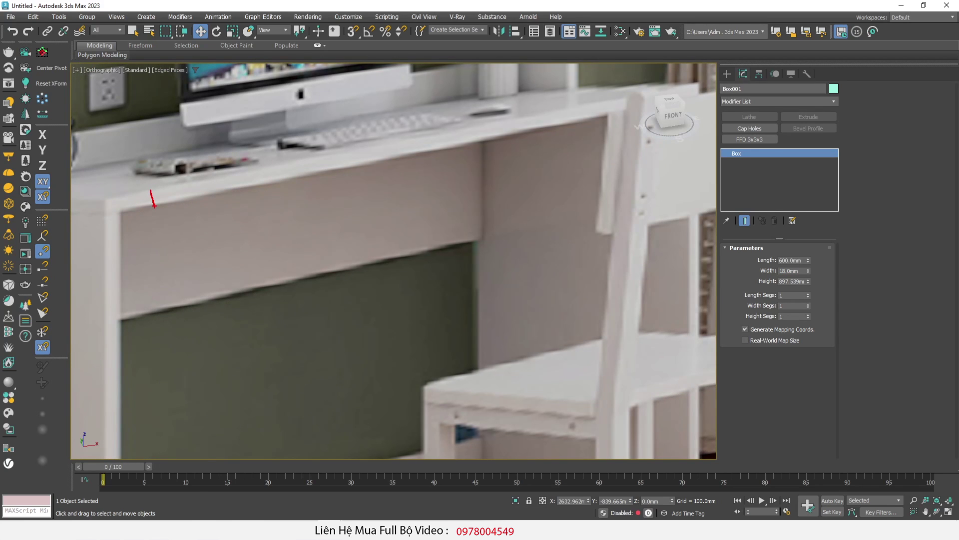
pyautogui.scroll(-10, 155, 210)
pyautogui.moveTo(604, 289); pyautogui.dragTo(462, 298, button='middle')
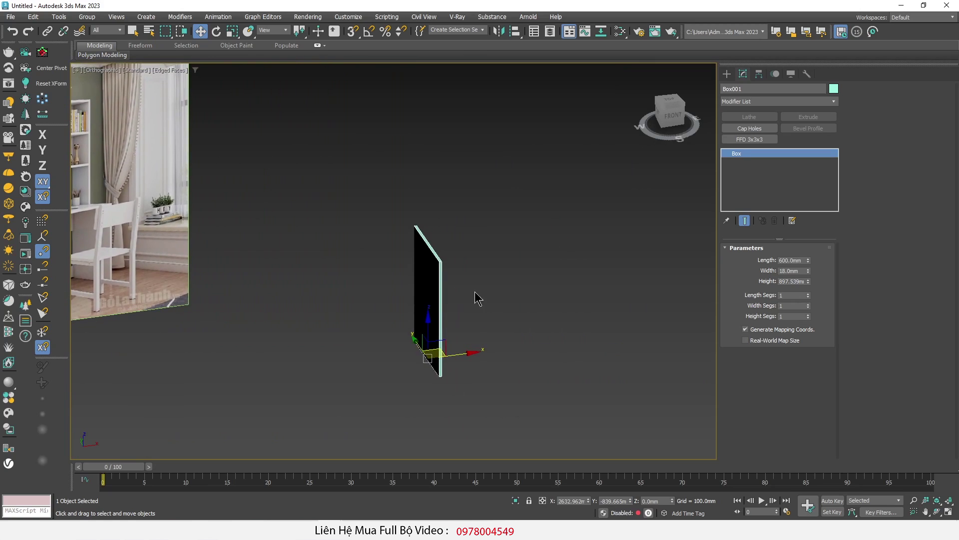
pyautogui.doubleClick(792, 281)
pyautogui.write('730')
pyautogui.press('Return')
pyautogui.moveTo(533, 303); pyautogui.dragTo(471, 303, button='middle')
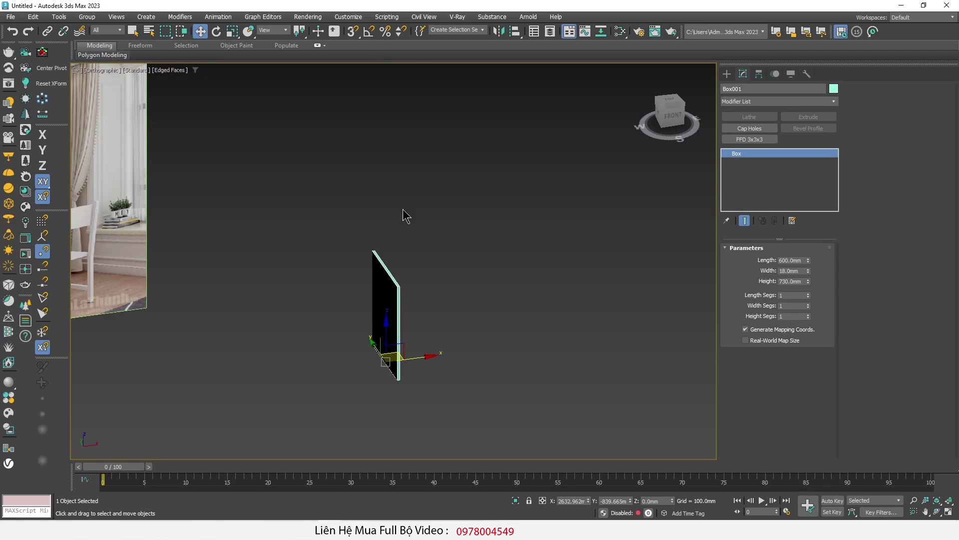
pyautogui.click(43, 56)
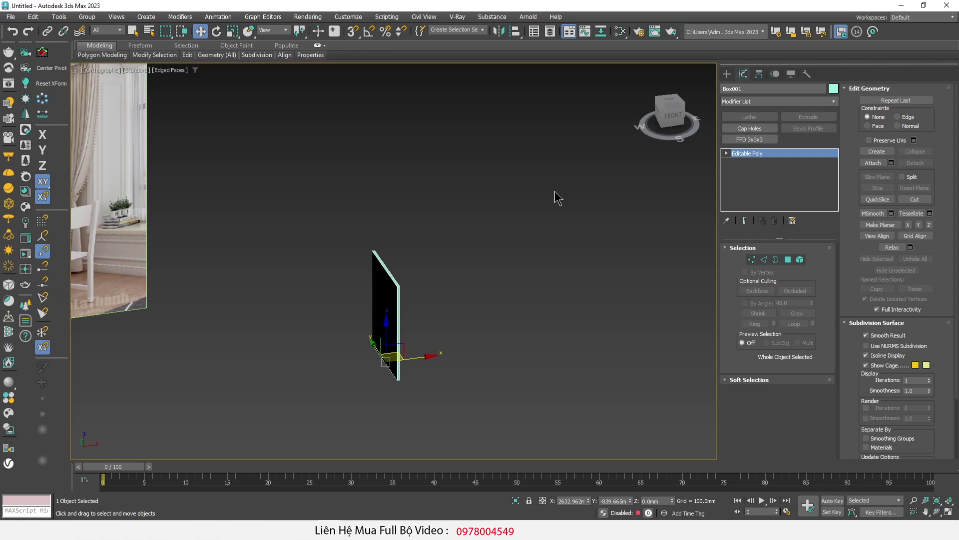
pyautogui.hotkey('ctrl', 'z')
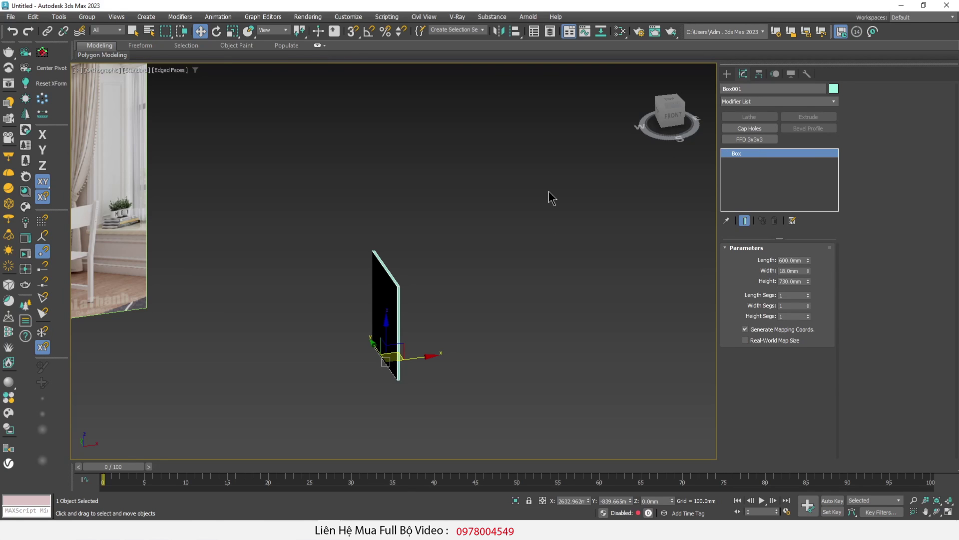
pyautogui.click(794, 103)
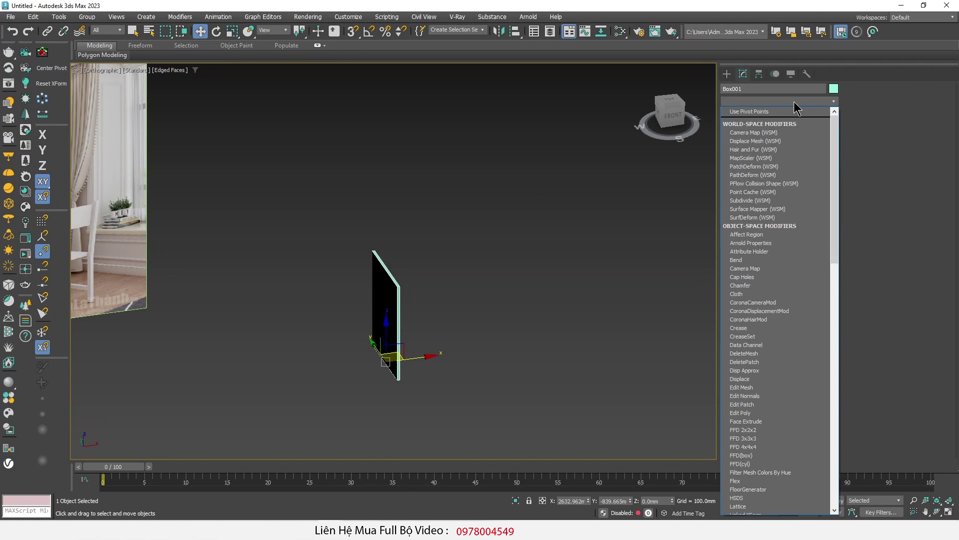
pyautogui.press('e')
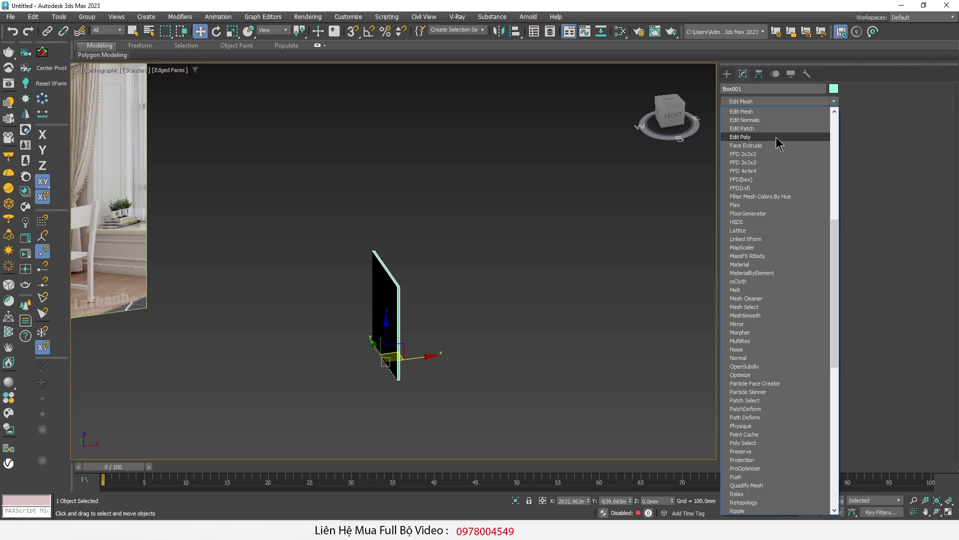
pyautogui.click(778, 143)
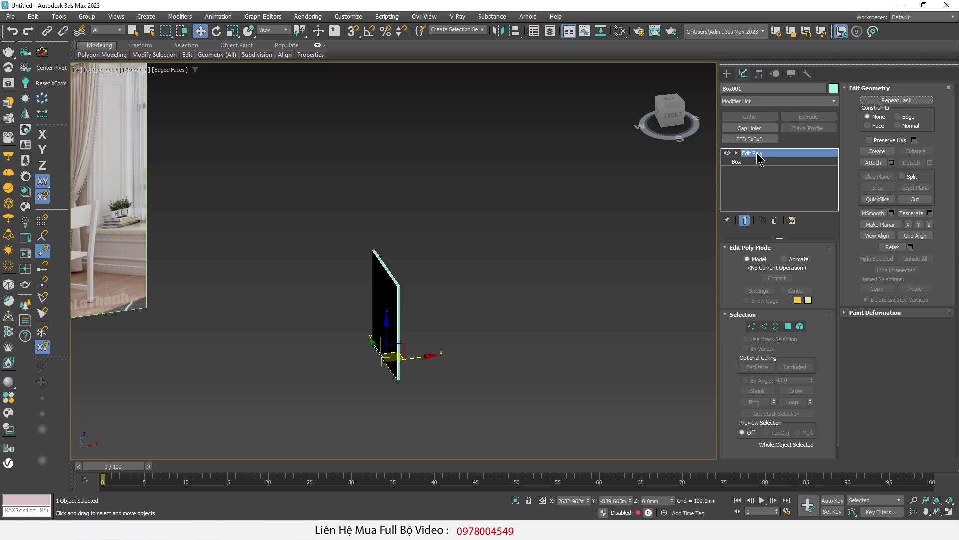
pyautogui.press('1')
pyautogui.moveTo(445, 238); pyautogui.dragTo(355, 353)
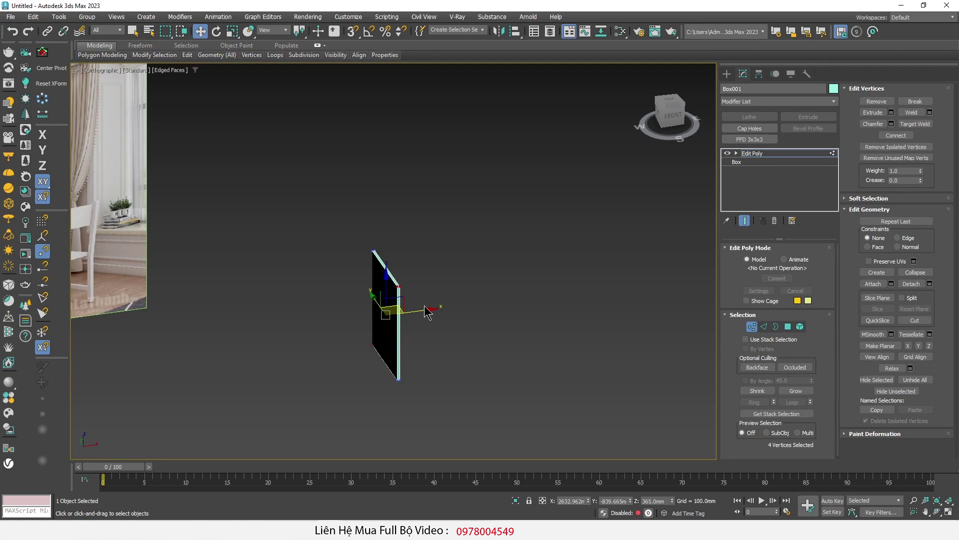
pyautogui.moveTo(427, 288)
pyautogui.mouseDown()
pyautogui.moveTo(385, 275)
pyautogui.moveTo(515, 285)
pyautogui.mouseUp()
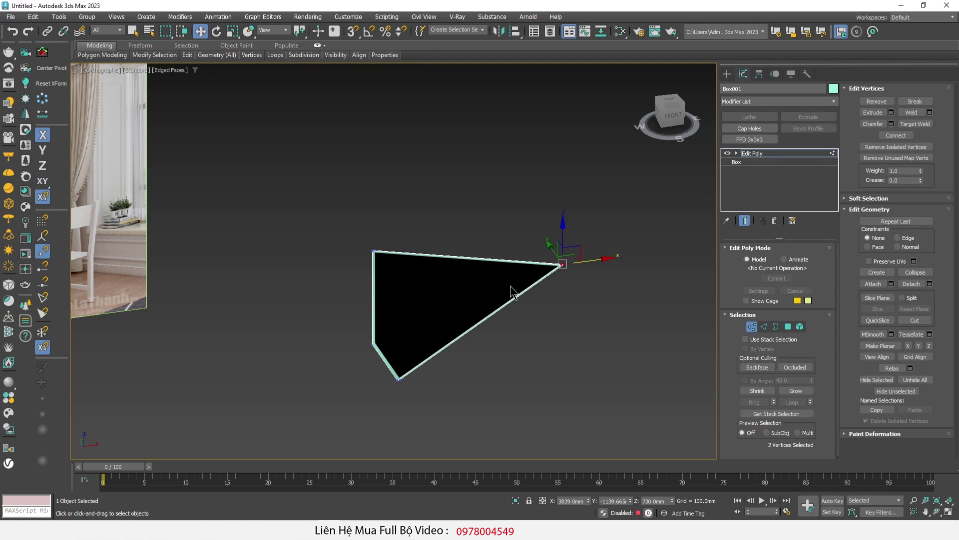
pyautogui.click(373, 252)
pyautogui.moveTo(406, 247); pyautogui.dragTo(256, 266)
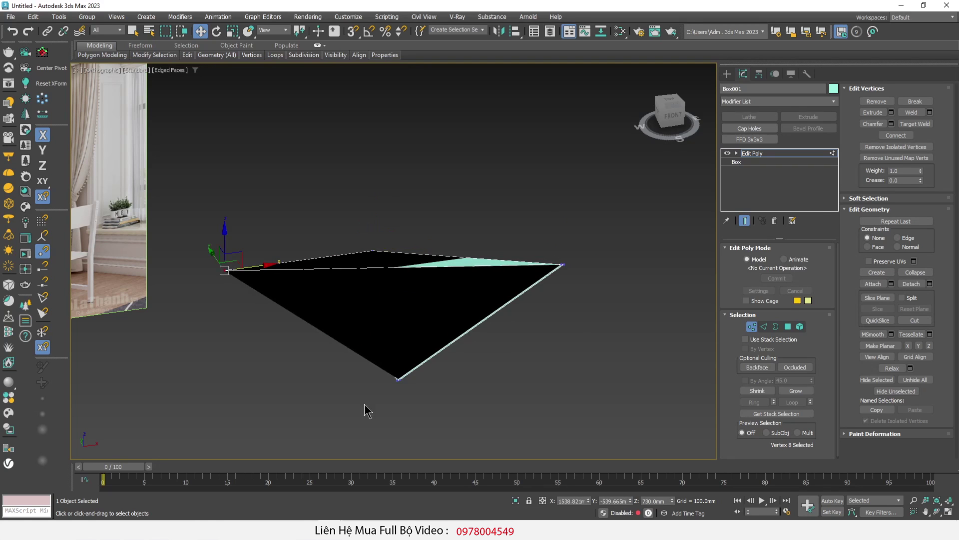
pyautogui.moveTo(431, 376)
pyautogui.keyDown('alt'); pyautogui.mouseDown(button='middle')
pyautogui.moveTo(286, 395)
pyautogui.moveTo(334, 383)
pyautogui.moveTo(356, 428)
pyautogui.moveTo(363, 385)
pyautogui.moveTo(406, 353)
pyautogui.moveTo(394, 342)
pyautogui.moveTo(375, 418)
pyautogui.moveTo(424, 392)
pyautogui.mouseUp(button='middle'); pyautogui.keyUp('alt')
pyautogui.scroll(2, 400, 323)
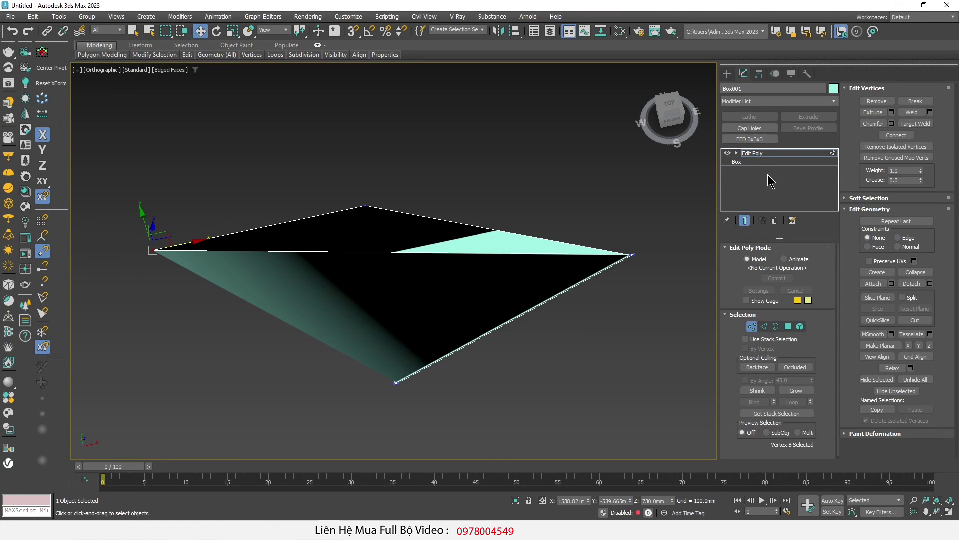
pyautogui.click(775, 221)
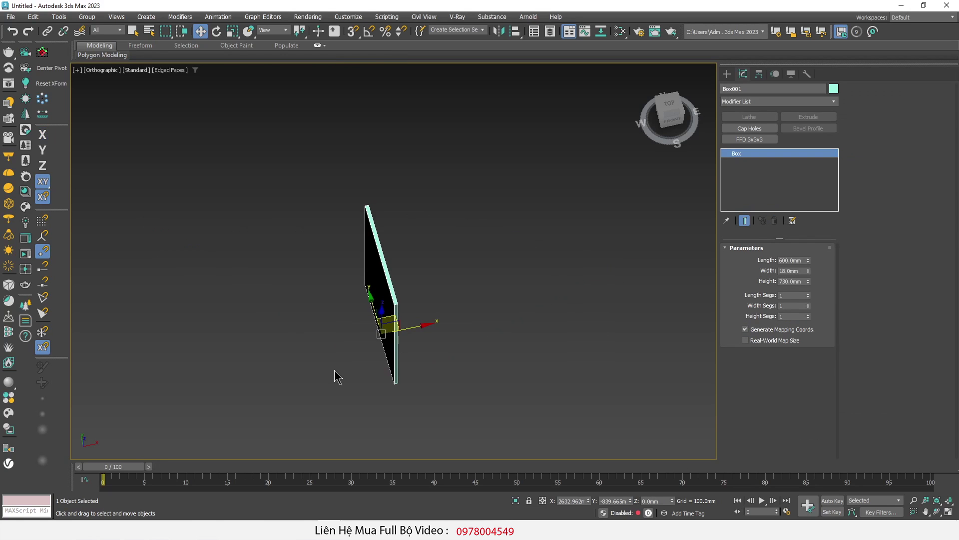
pyautogui.moveTo(343, 377)
pyautogui.keyDown('alt'); pyautogui.mouseDown(button='middle')
pyautogui.moveTo(435, 336)
pyautogui.moveTo(359, 351)
pyautogui.moveTo(382, 356)
pyautogui.mouseUp(button='middle'); pyautogui.keyUp('alt')
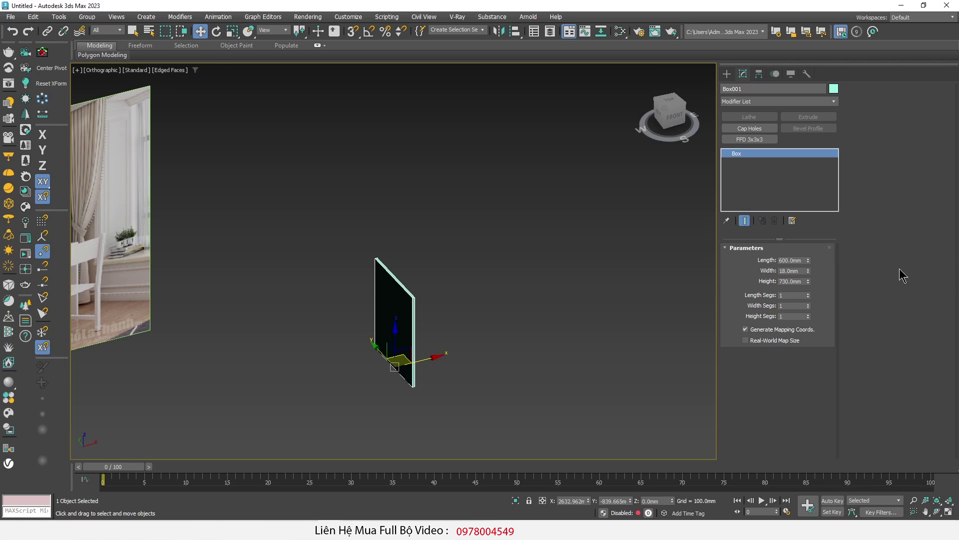
pyautogui.click(794, 224)
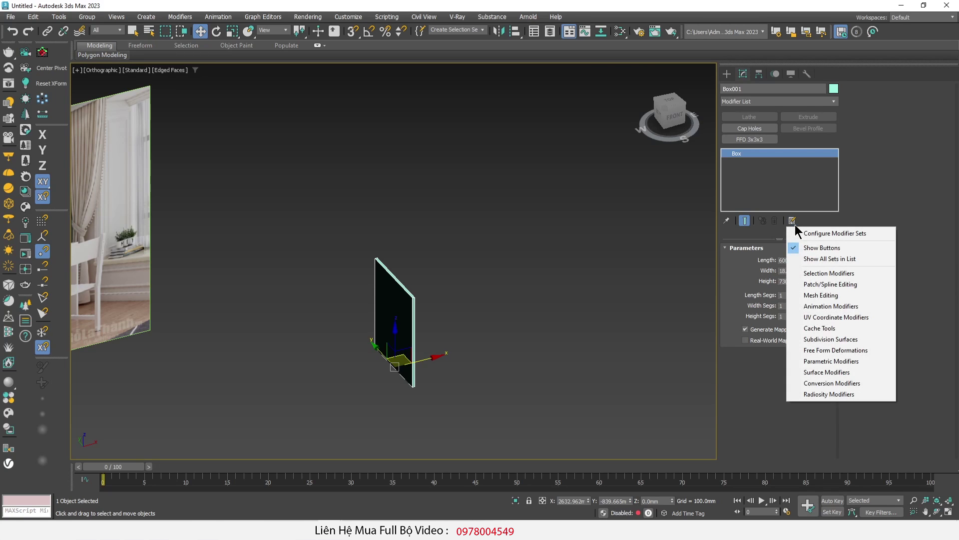
# Add Edit Poly as a sixth modifier-set button and apply it to Box001.
pyautogui.click(876, 233)
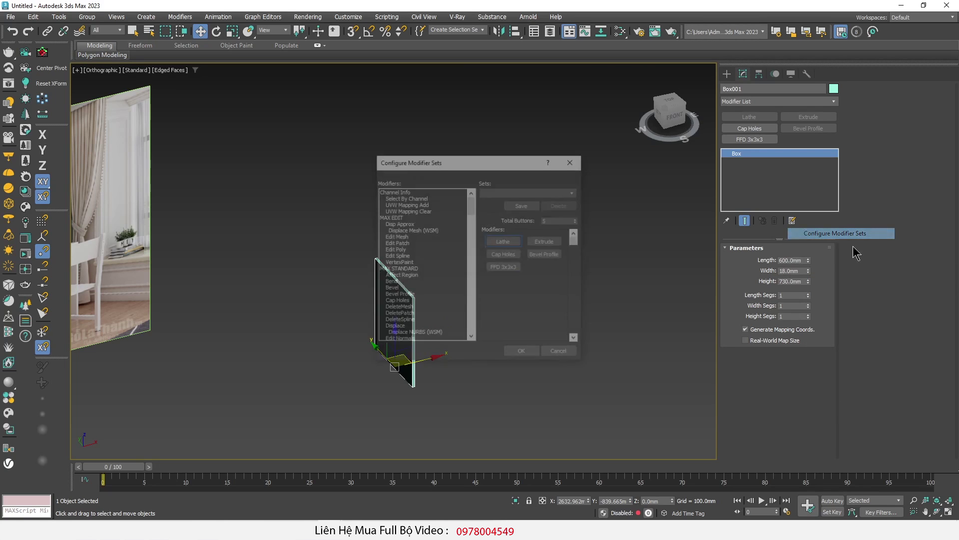
pyautogui.click(577, 218)
pyautogui.moveTo(408, 276); pyautogui.dragTo(415, 340)
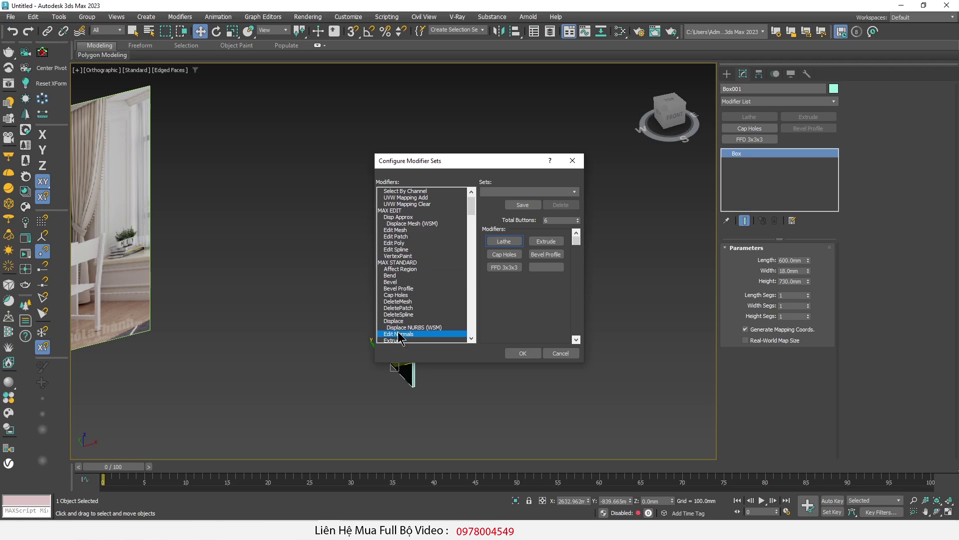
pyautogui.scroll(-2, 419, 325)
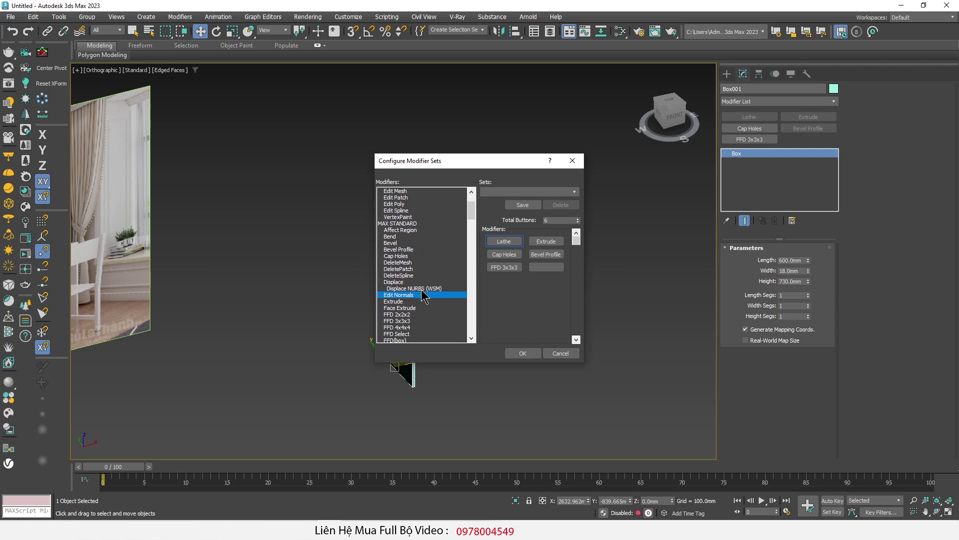
pyautogui.click(410, 224)
pyautogui.write('edit p')
pyautogui.moveTo(397, 204)
pyautogui.mouseDown()
pyautogui.moveTo(465, 244)
pyautogui.moveTo(546, 267)
pyautogui.mouseUp()
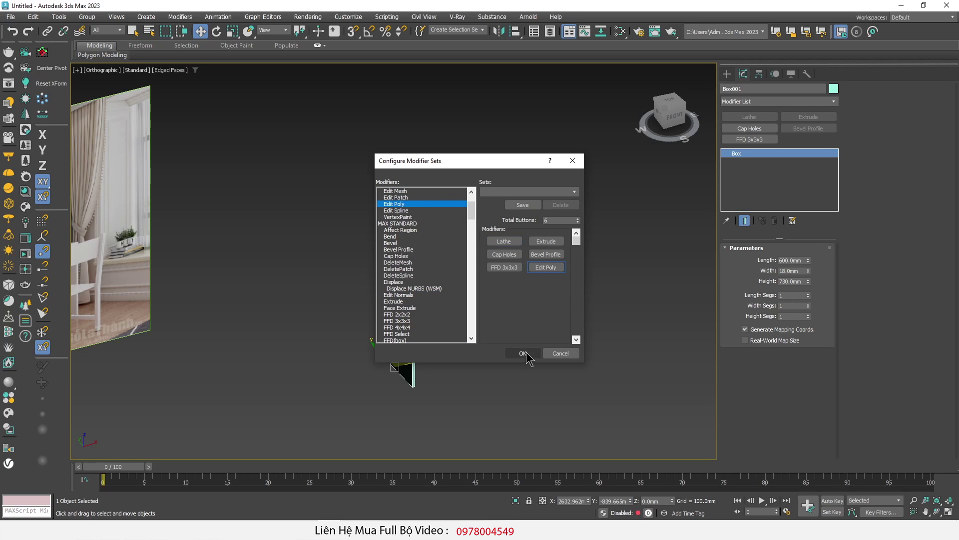
pyautogui.click(522, 353)
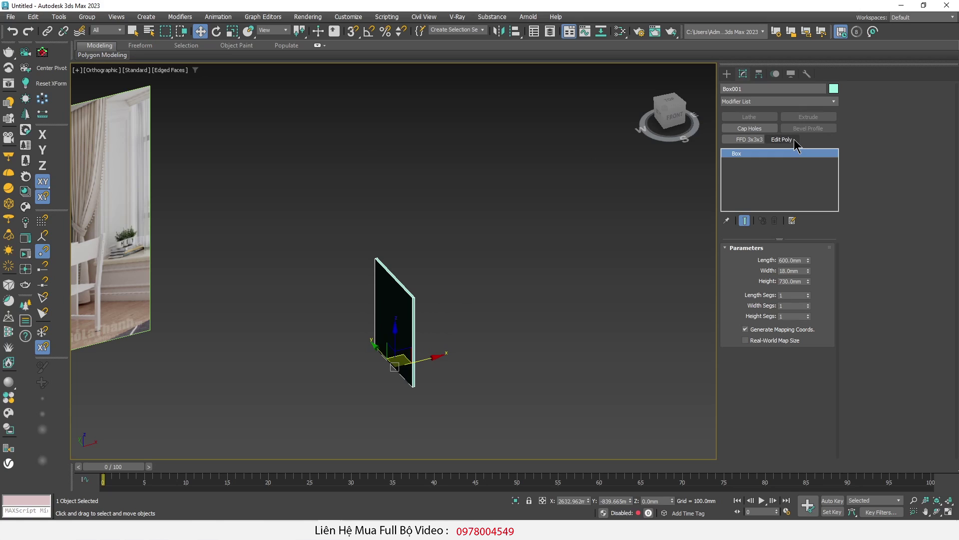
pyautogui.click(784, 139)
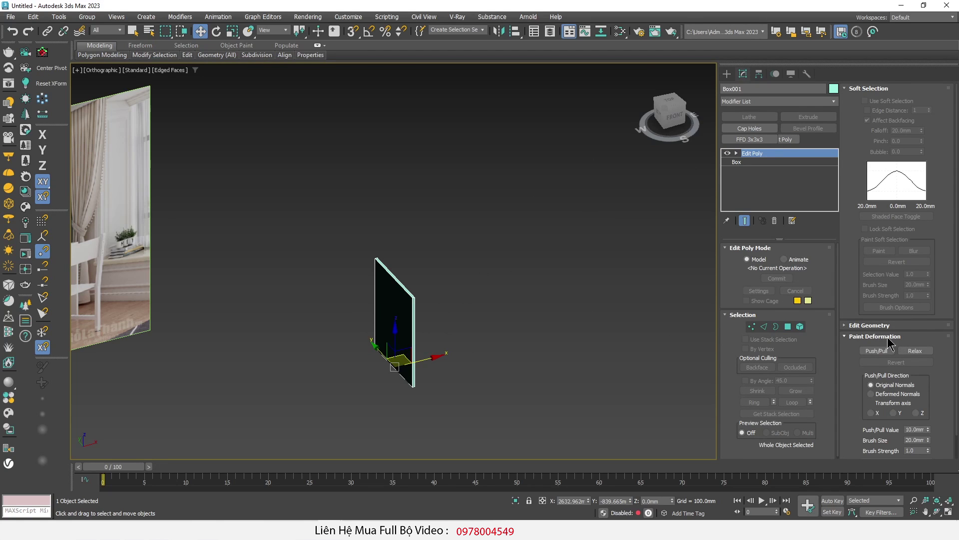
# Frame the panel and select its top face in Polygon mode.
pyautogui.scroll(-3, 865, 328)
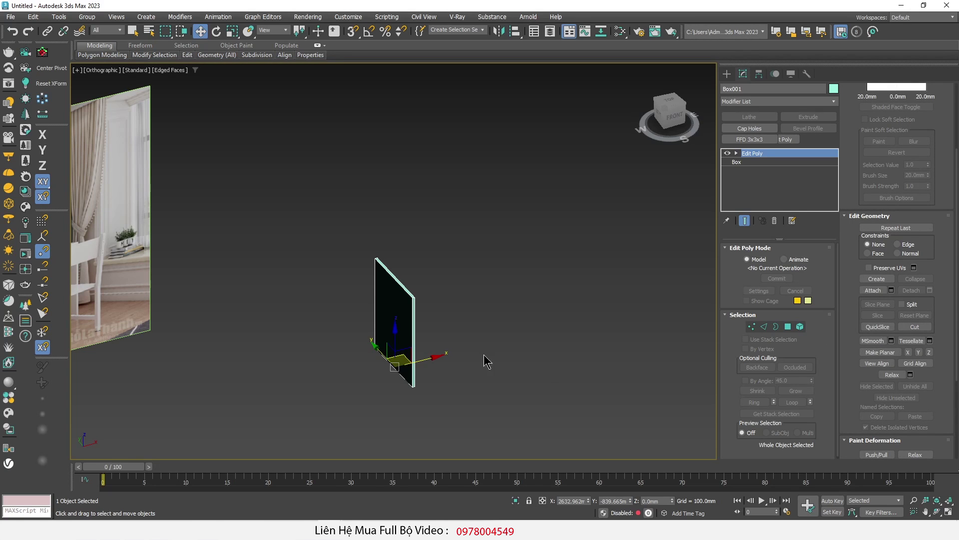
pyautogui.scroll(3, 532, 368)
pyautogui.scroll(3, 161, 296)
pyautogui.scroll(2, 160, 296)
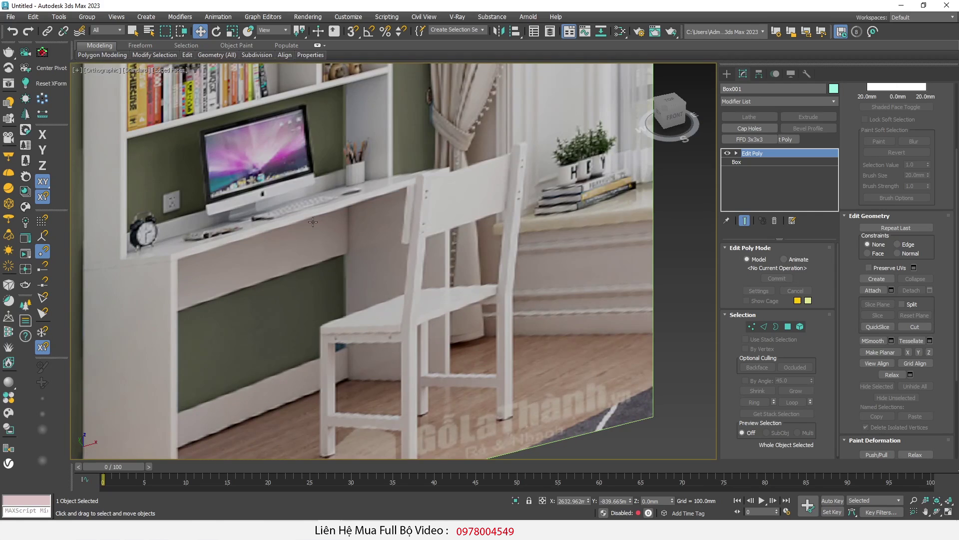
pyautogui.scroll(-8, 479, 265)
pyautogui.scroll(6, 501, 250)
pyautogui.moveTo(501, 250)
pyautogui.mouseDown(button='middle')
pyautogui.moveTo(466, 258)
pyautogui.moveTo(412, 234)
pyautogui.mouseUp(button='middle')
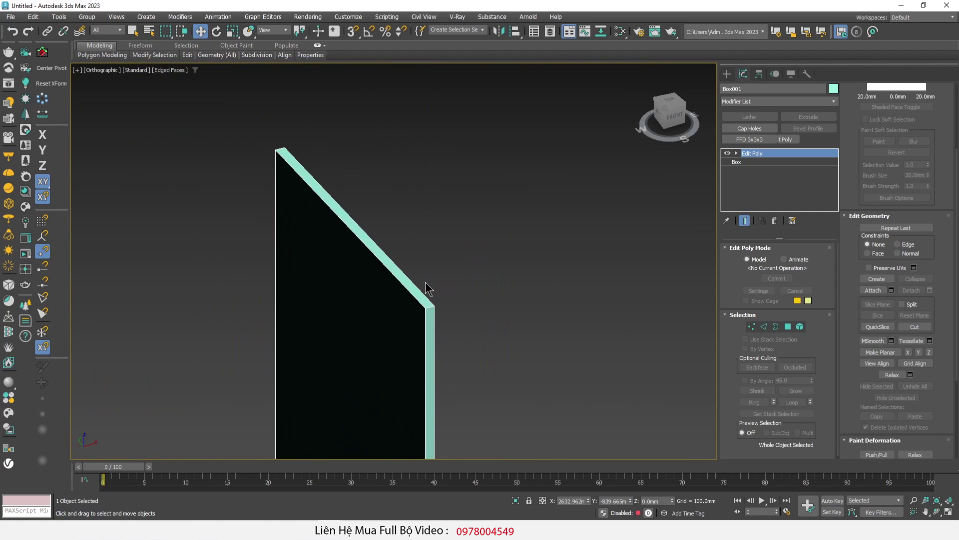
pyautogui.press('4')
pyautogui.click(398, 272)
# Extrude the selected top face 18 mm upward.
pyautogui.rightClick(572, 252)
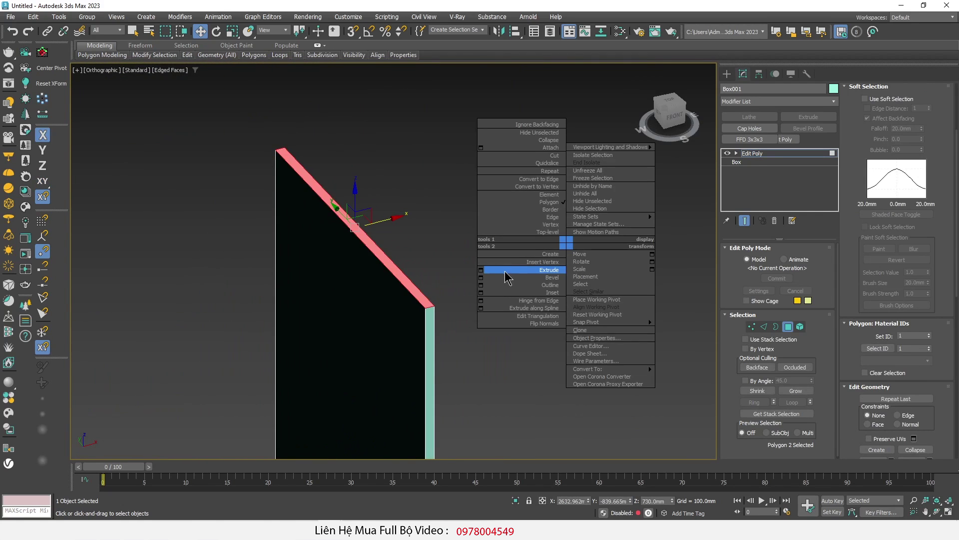
pyautogui.click(487, 275)
pyautogui.doubleClick(415, 279)
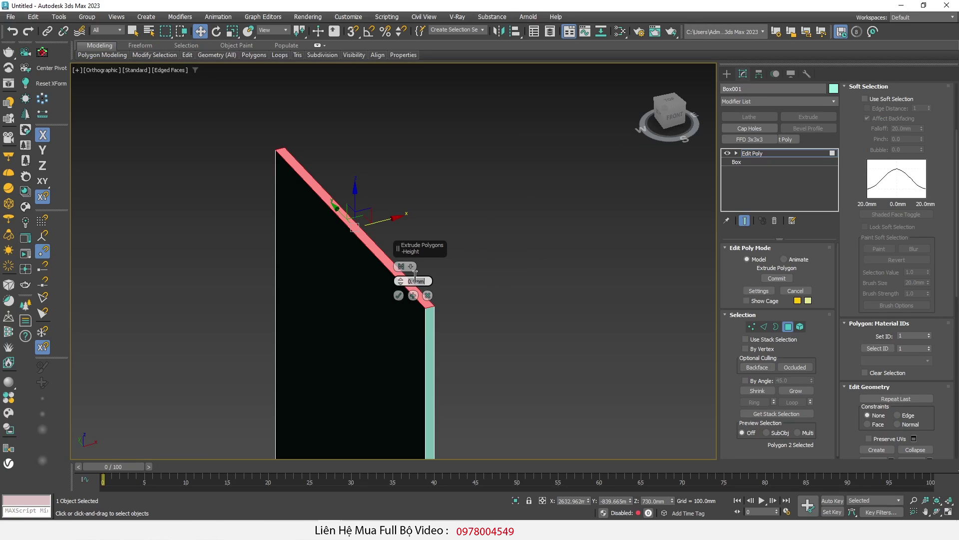
pyautogui.write('18')
pyautogui.press('Return')
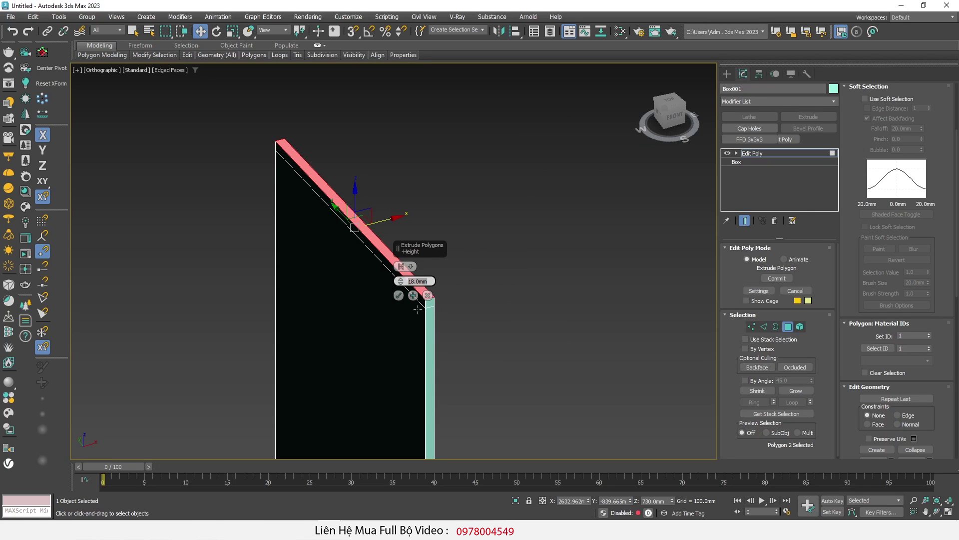
pyautogui.click(399, 295)
# Orbit to the top slab's side and select its side face.
pyautogui.keyDown('alt'); pyautogui.moveTo(460, 340); pyautogui.dragTo(312, 273, button='middle'); pyautogui.keyUp('alt')
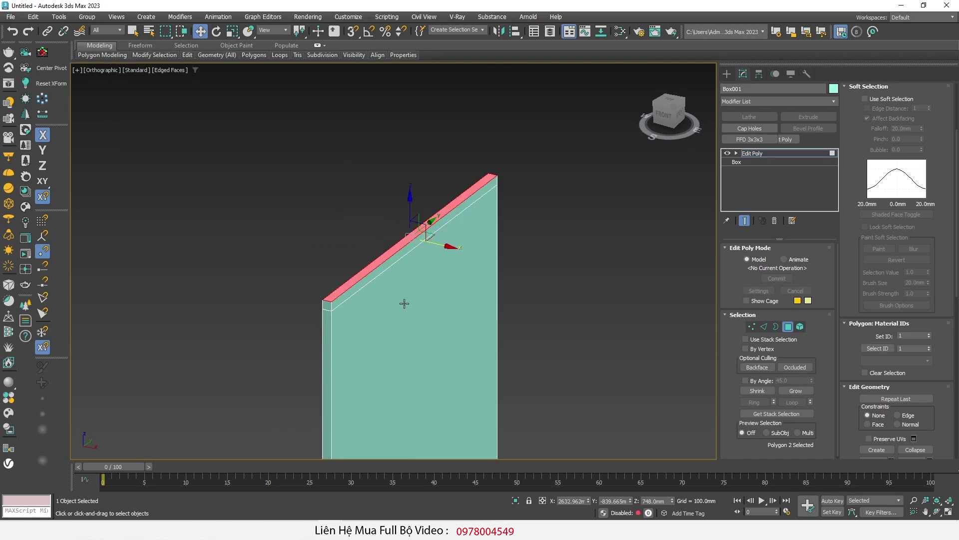
pyautogui.click(312, 272)
pyautogui.rightClick(519, 230)
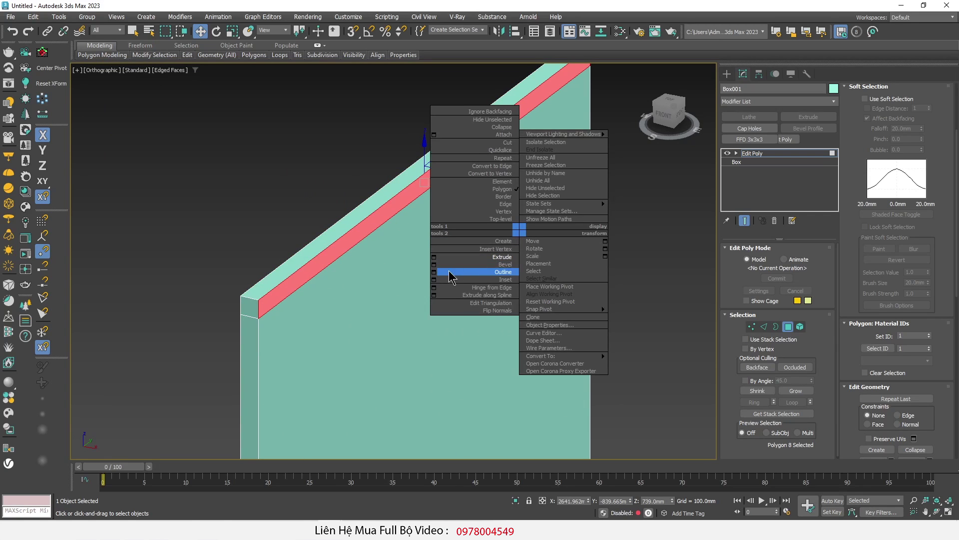
# Extrude the slab's side face 960 mm to form the desktop.
pyautogui.click(434, 257)
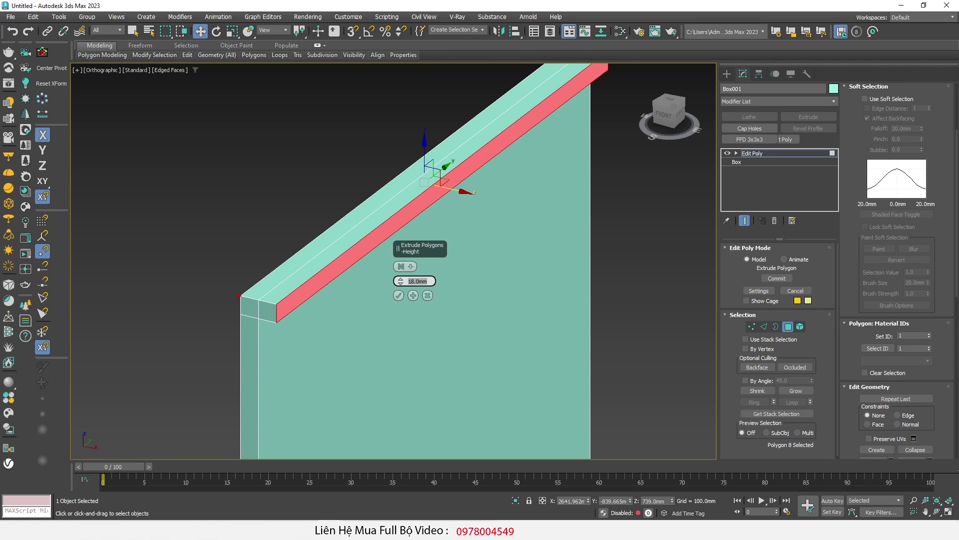
pyautogui.moveTo(249, 301); pyautogui.dragTo(627, 373)
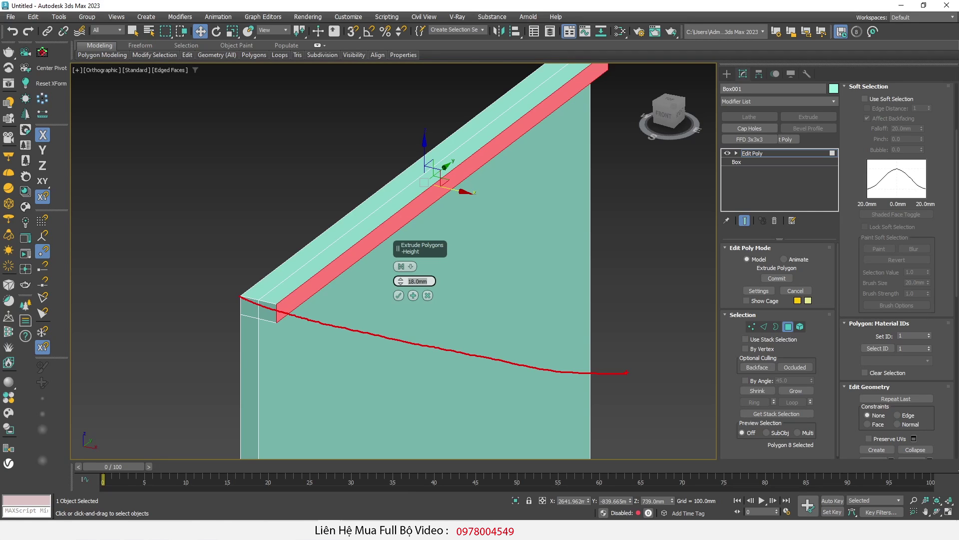
pyautogui.moveTo(400, 281); pyautogui.dragTo(418, 205)
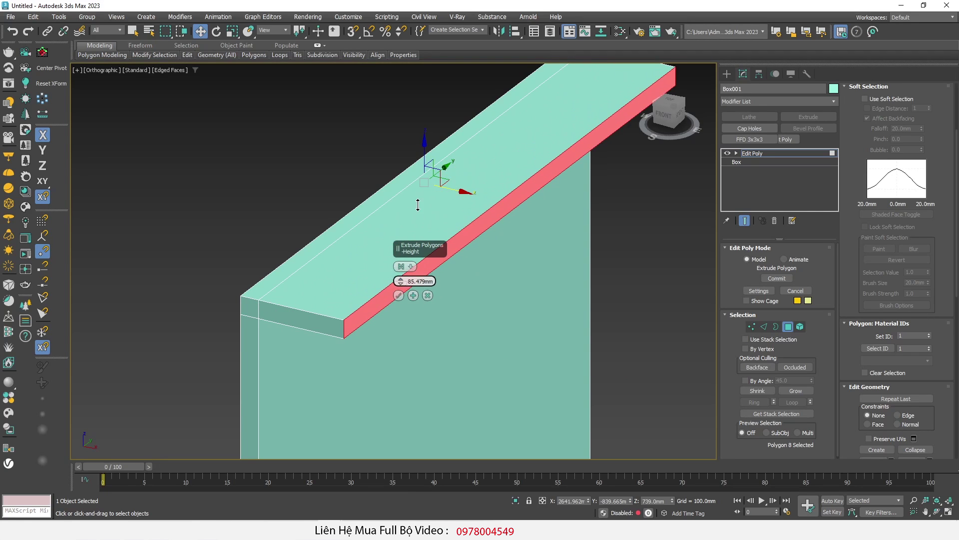
pyautogui.click(425, 280)
pyautogui.write('960')
pyautogui.press('Return')
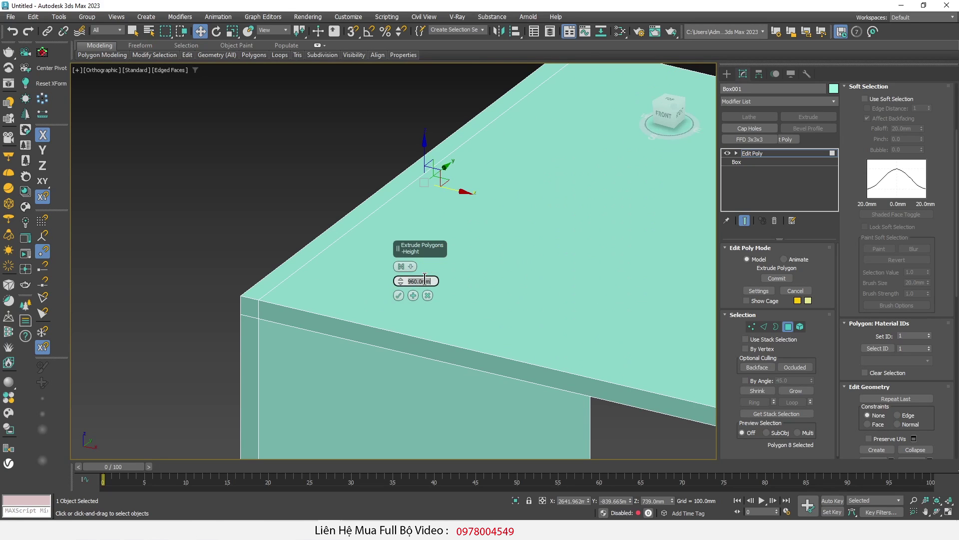
pyautogui.click(398, 295)
# Extrude the desktop's end face a further 18 mm.
pyautogui.scroll(-5, 270, 279)
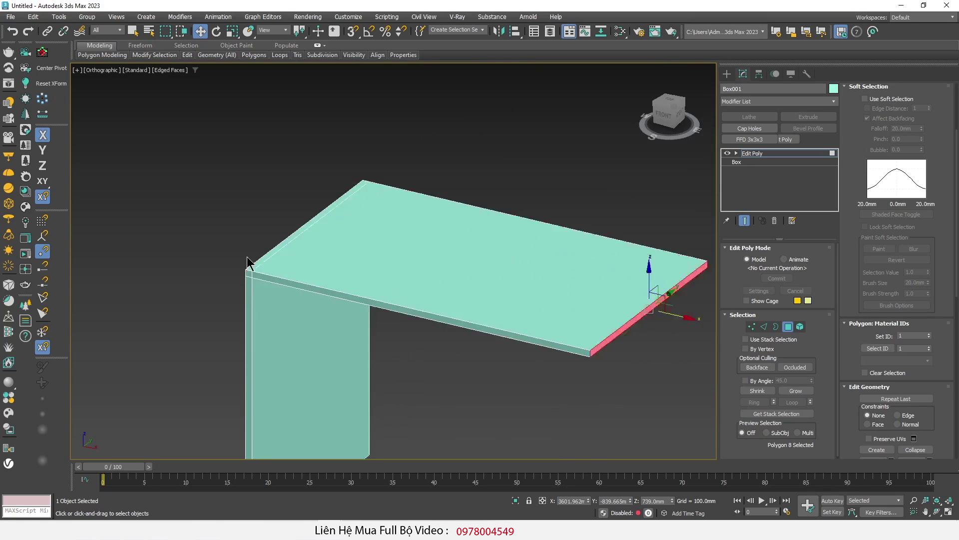
pyautogui.scroll(3, 320, 294)
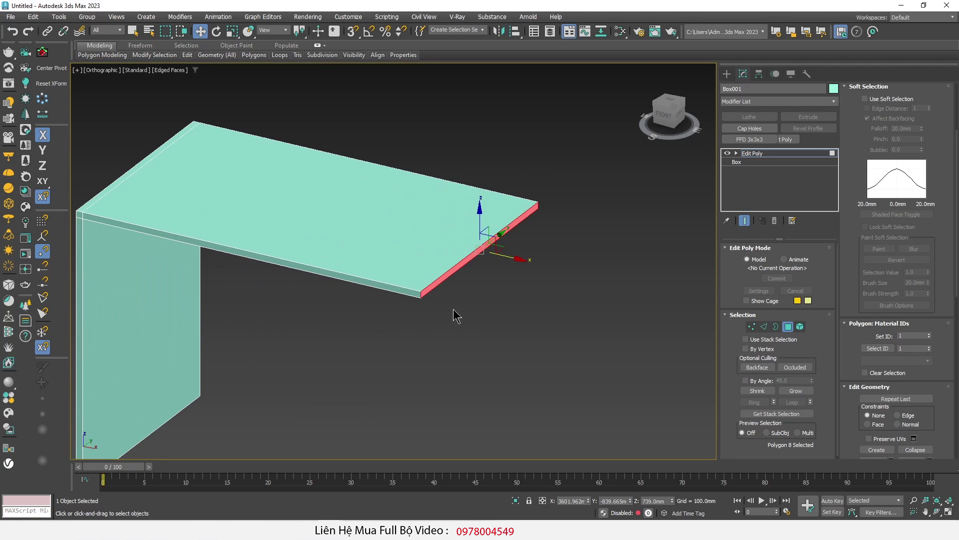
pyautogui.scroll(3, 455, 313)
pyautogui.rightClick(527, 270)
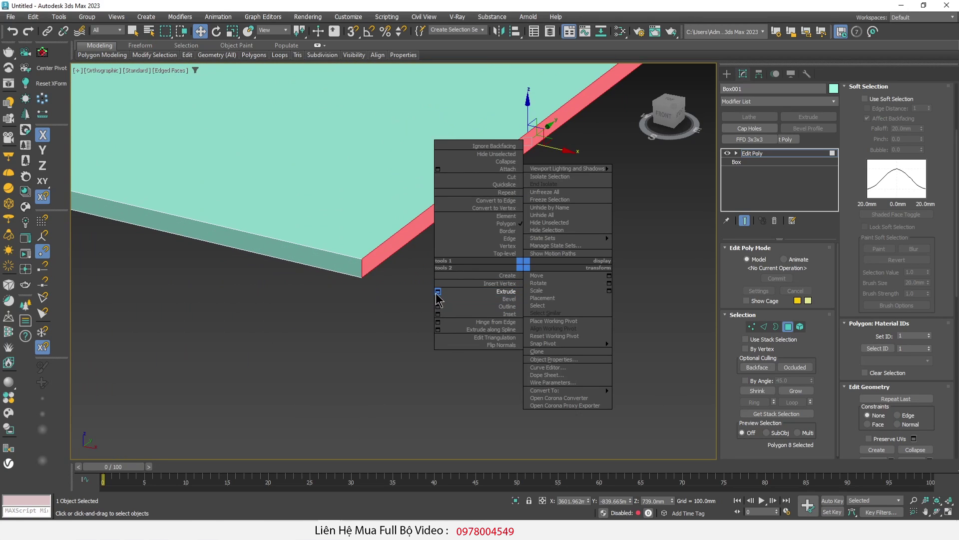
pyautogui.click(438, 299)
pyautogui.click(419, 281)
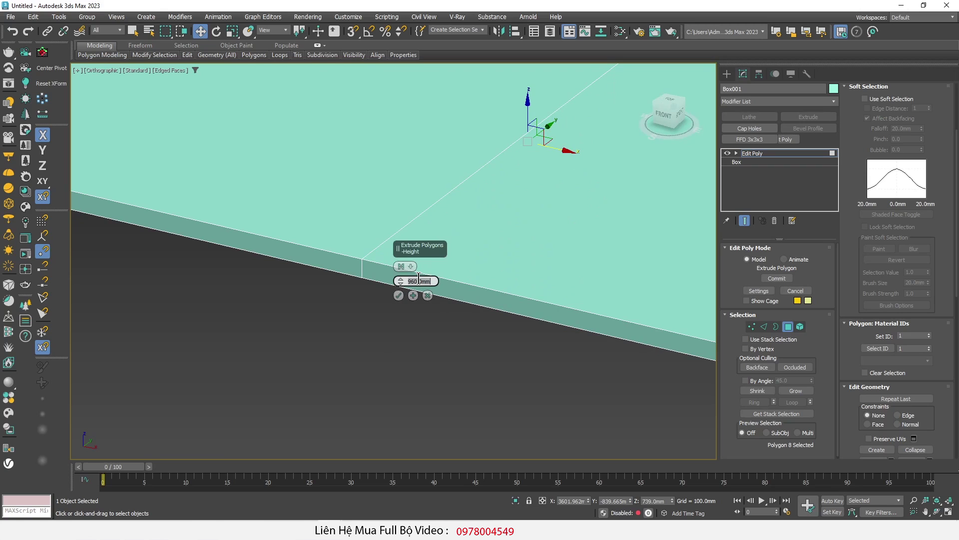
pyautogui.write('18')
pyautogui.press('Return')
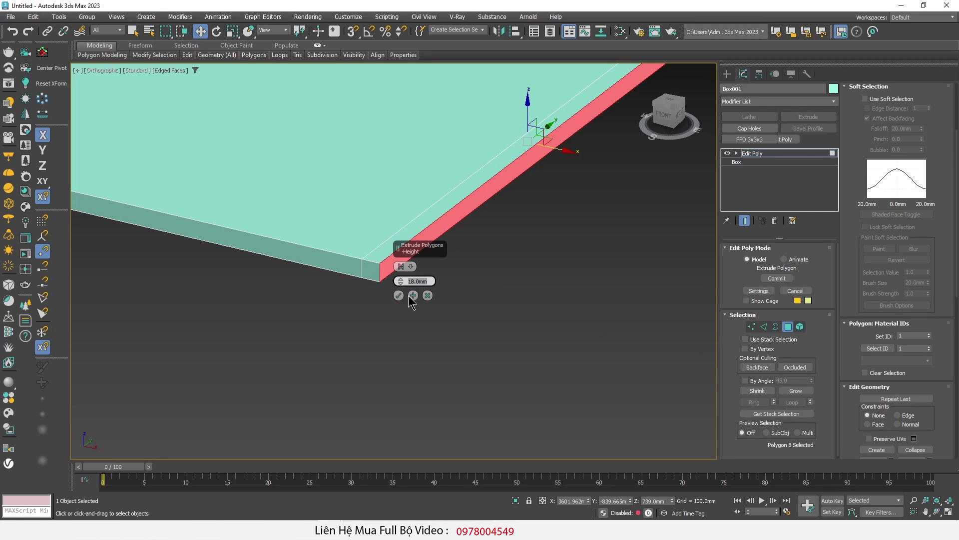
pyautogui.click(398, 295)
pyautogui.scroll(-3, 400, 300)
pyautogui.scroll(-3, 398, 320)
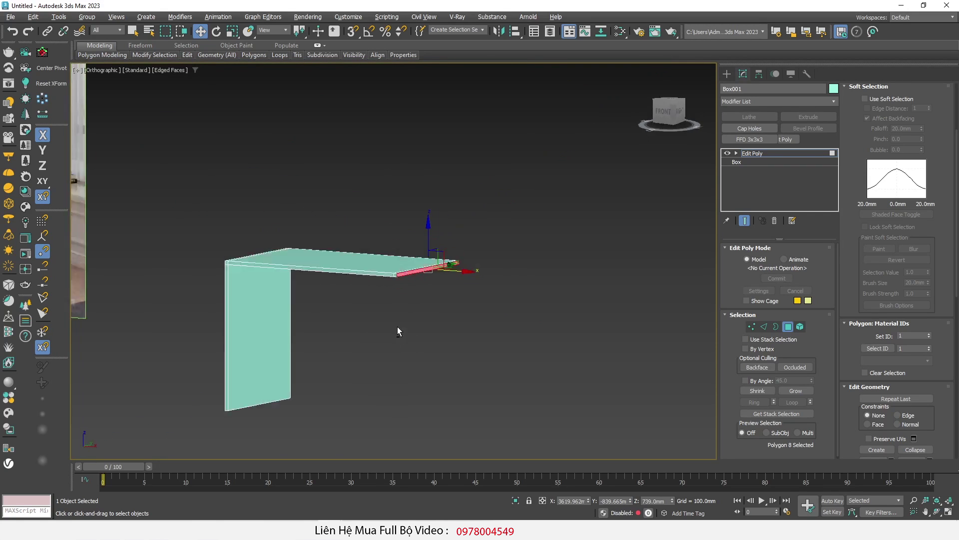
# Orbit beneath the desk to view the desktop's end face.
pyautogui.keyDown('alt'); pyautogui.moveTo(397, 334); pyautogui.dragTo(414, 268, button='middle'); pyautogui.keyUp('alt')
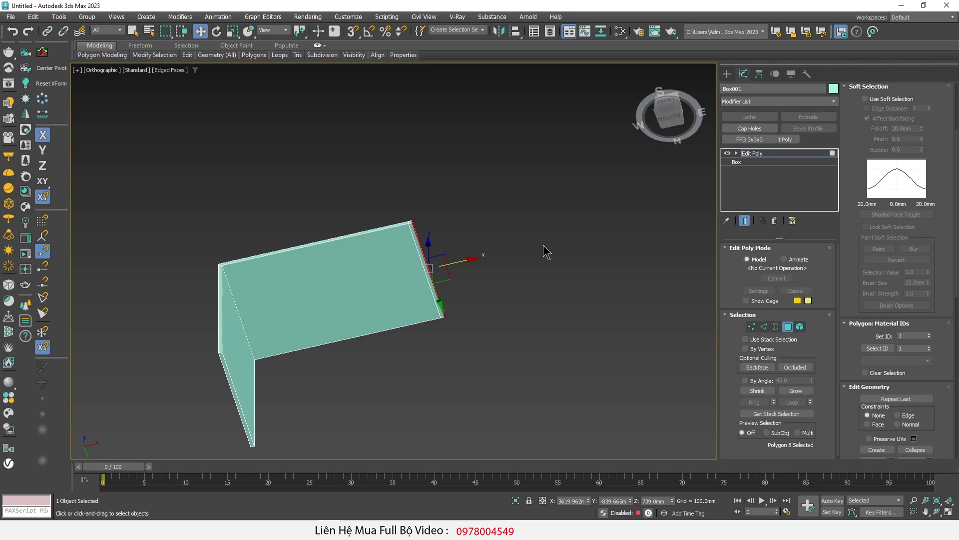
pyautogui.scroll(3, 439, 273)
pyautogui.scroll(2, 409, 272)
pyautogui.scroll(-3, 410, 271)
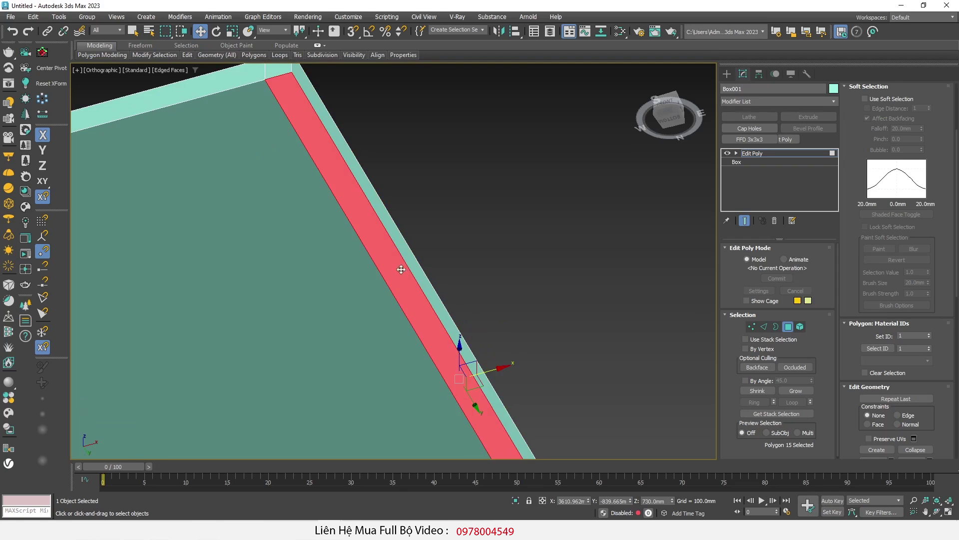
pyautogui.keyDown('alt'); pyautogui.moveTo(399, 268); pyautogui.dragTo(394, 257, button='middle'); pyautogui.keyUp('alt')
pyautogui.rightClick(472, 303)
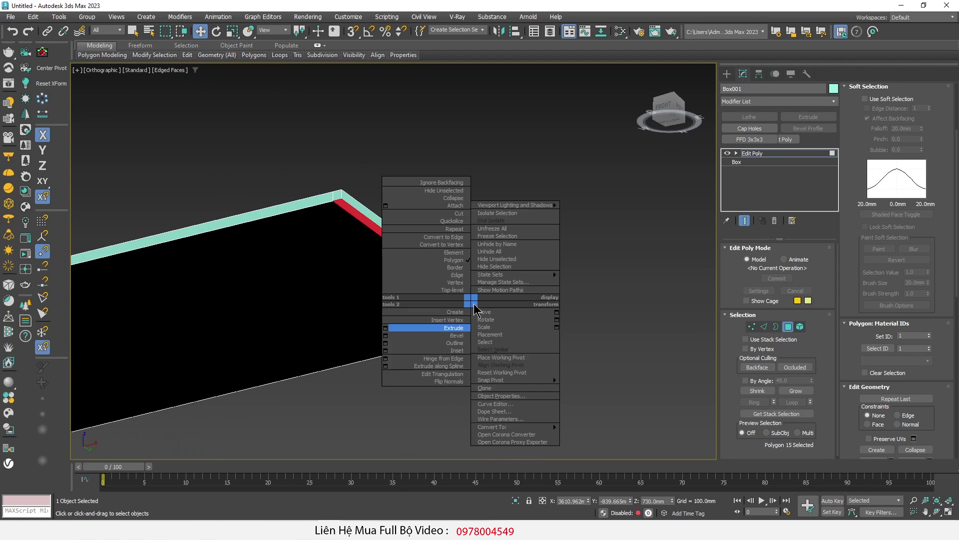
pyautogui.click(315, 316)
# Shift-drag the end face down into a second leg panel and enable snapping.
pyautogui.scroll(-3, 519, 237)
pyautogui.scroll(-3, 518, 238)
pyautogui.scroll(2, 474, 298)
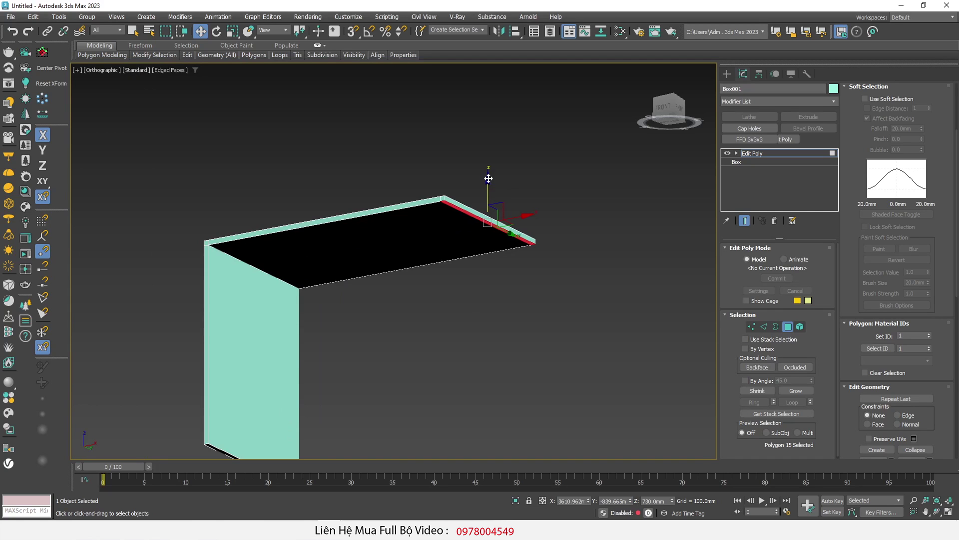
pyautogui.keyDown('shift'); pyautogui.moveTo(488, 178); pyautogui.dragTo(453, 380); pyautogui.keyUp('shift')
pyautogui.scroll(-3, 396, 334)
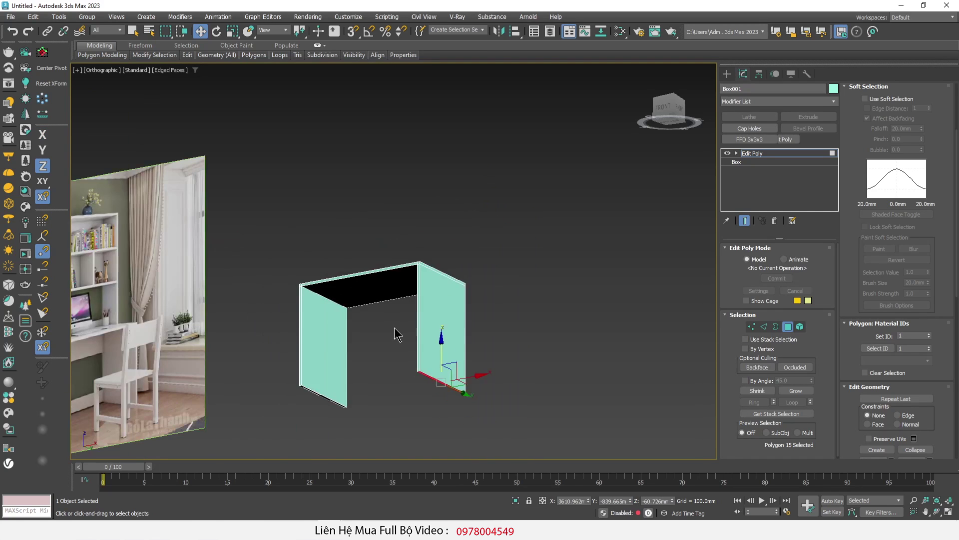
pyautogui.scroll(2, 395, 366)
pyautogui.press('s')
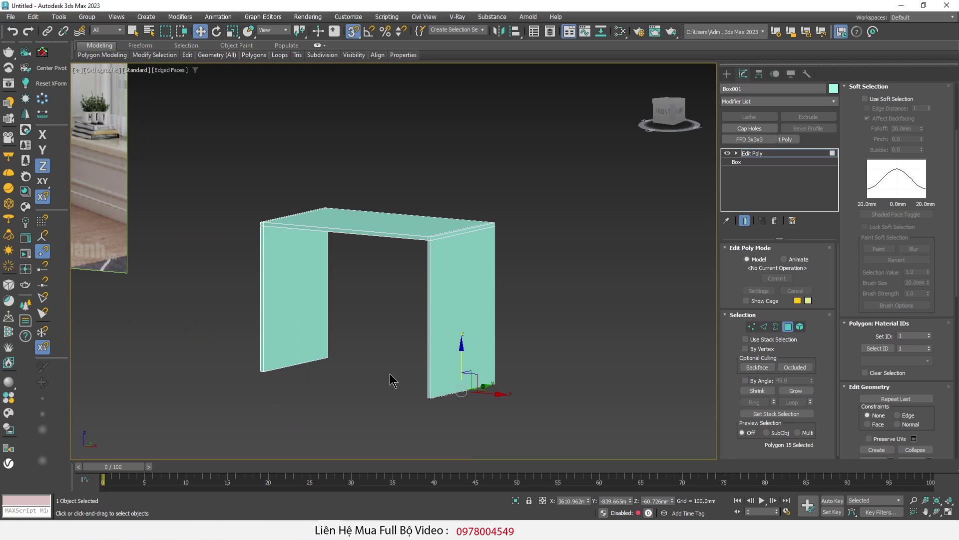
pyautogui.moveTo(462, 351); pyautogui.dragTo(490, 360)
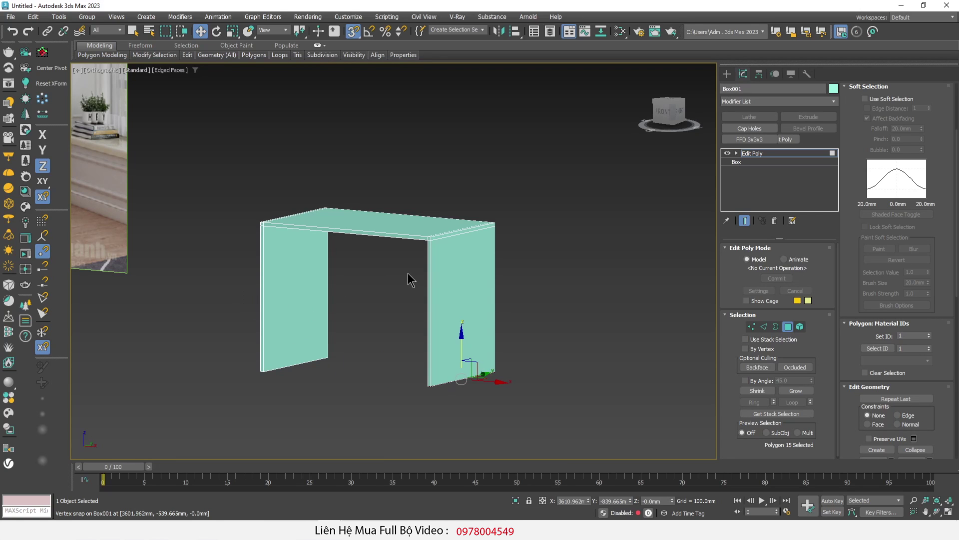
pyautogui.scroll(-3, 410, 300)
pyautogui.keyDown('alt'); pyautogui.moveTo(404, 332); pyautogui.dragTo(316, 362, button='middle'); pyautogui.keyUp('alt')
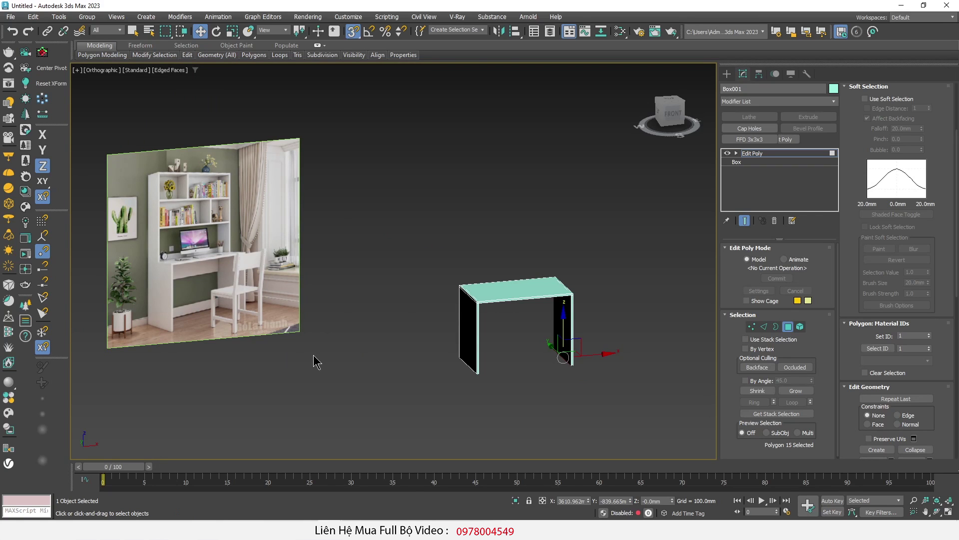
pyautogui.scroll(5, 155, 302)
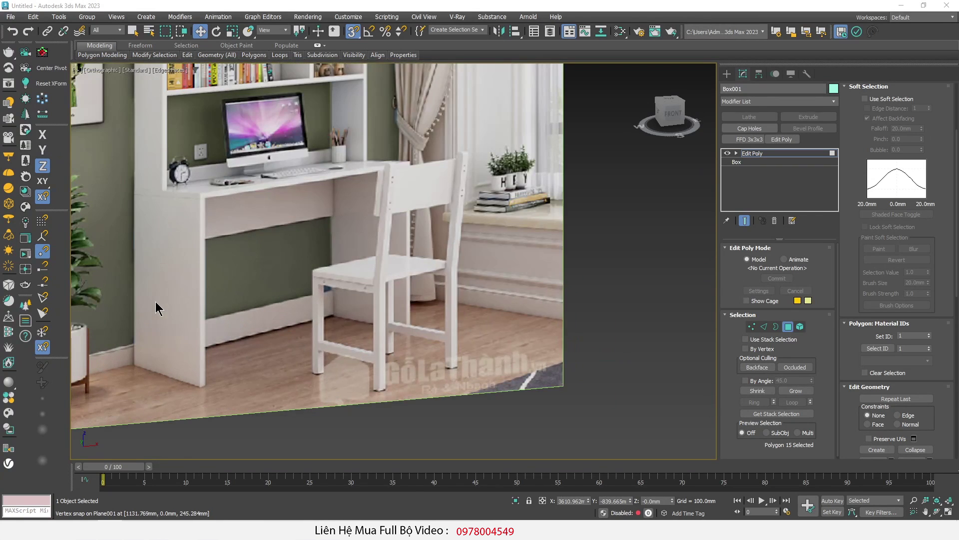
pyautogui.scroll(3, 271, 313)
pyautogui.moveTo(186, 336); pyautogui.dragTo(369, 300)
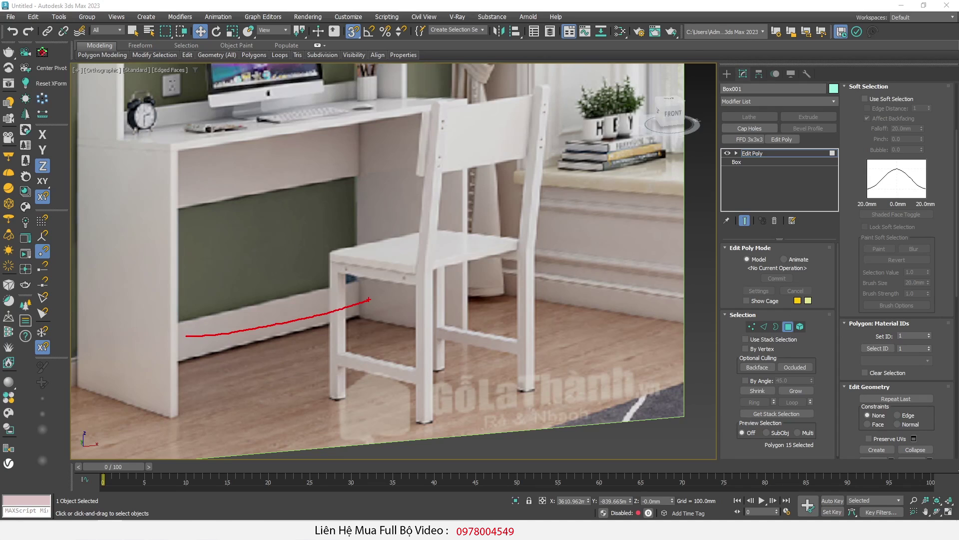
pyautogui.moveTo(176, 173); pyautogui.dragTo(397, 143)
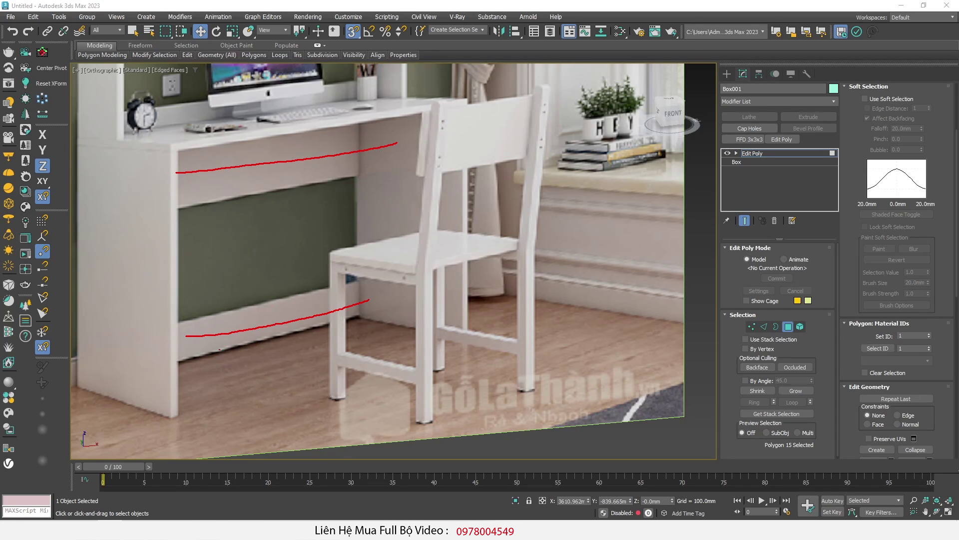
pyautogui.moveTo(174, 420); pyautogui.dragTo(158, 154)
pyautogui.moveTo(421, 125); pyautogui.dragTo(439, 383)
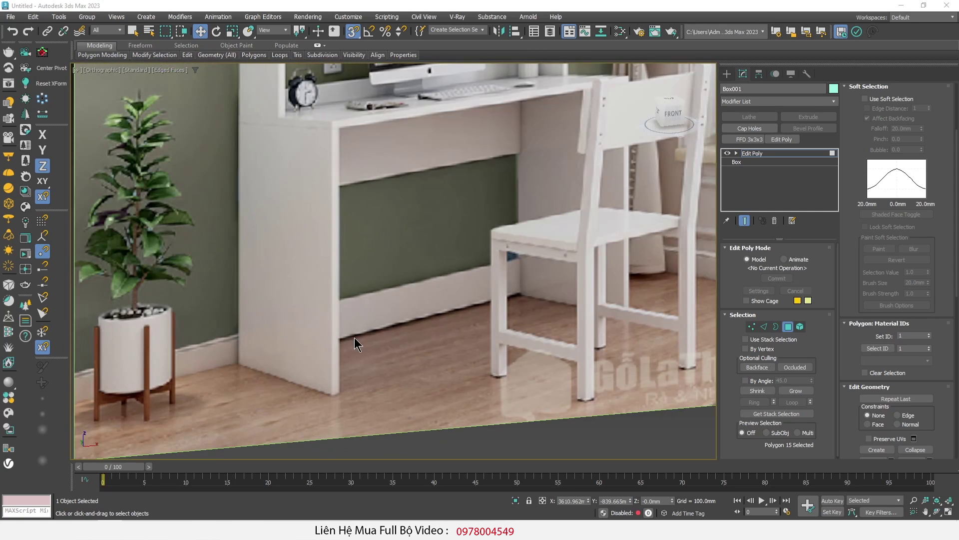
pyautogui.moveTo(364, 293); pyautogui.dragTo(368, 332)
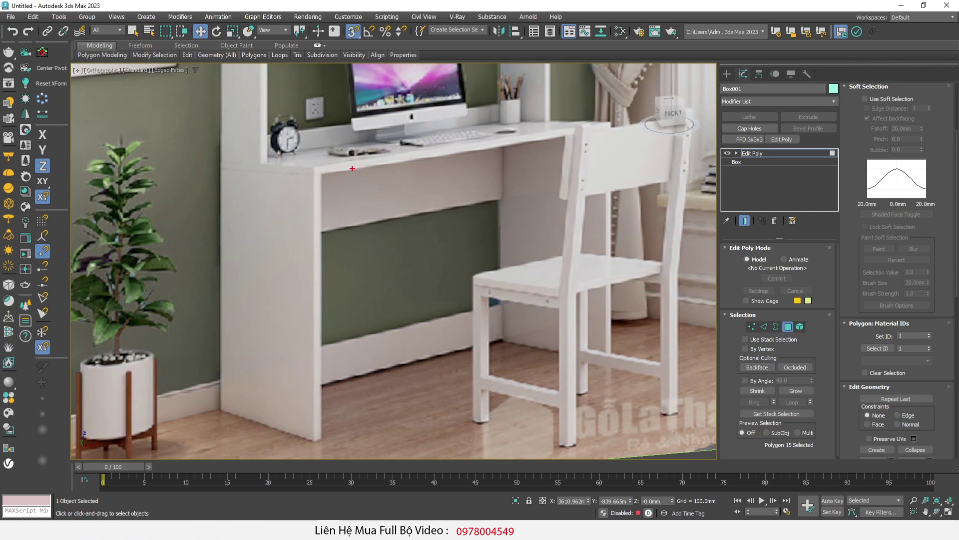
pyautogui.moveTo(352, 168); pyautogui.dragTo(359, 222)
pyautogui.scroll(3, 427, 278)
pyautogui.scroll(3, 283, 279)
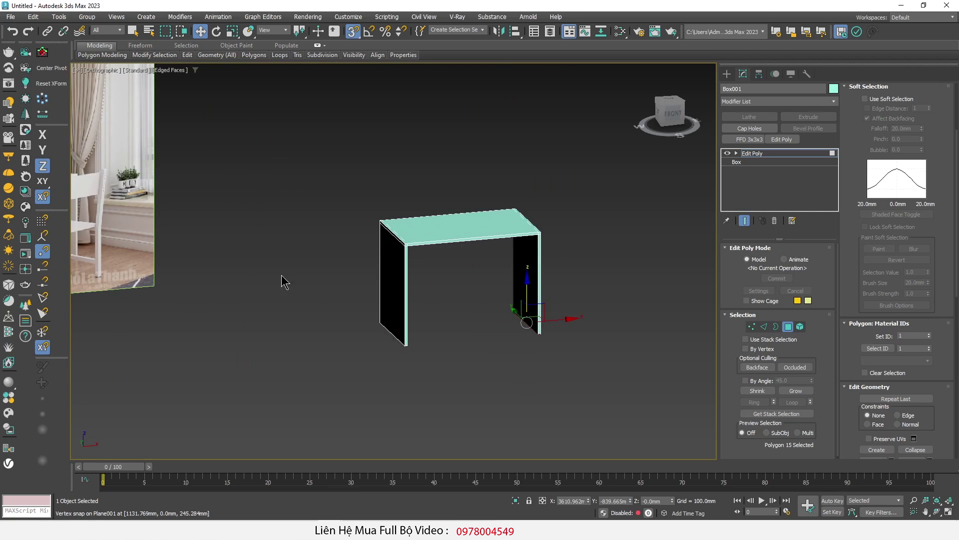
pyautogui.moveTo(283, 278); pyautogui.dragTo(403, 287, button='middle')
pyautogui.press('f')
pyautogui.scroll(4, 555, 279)
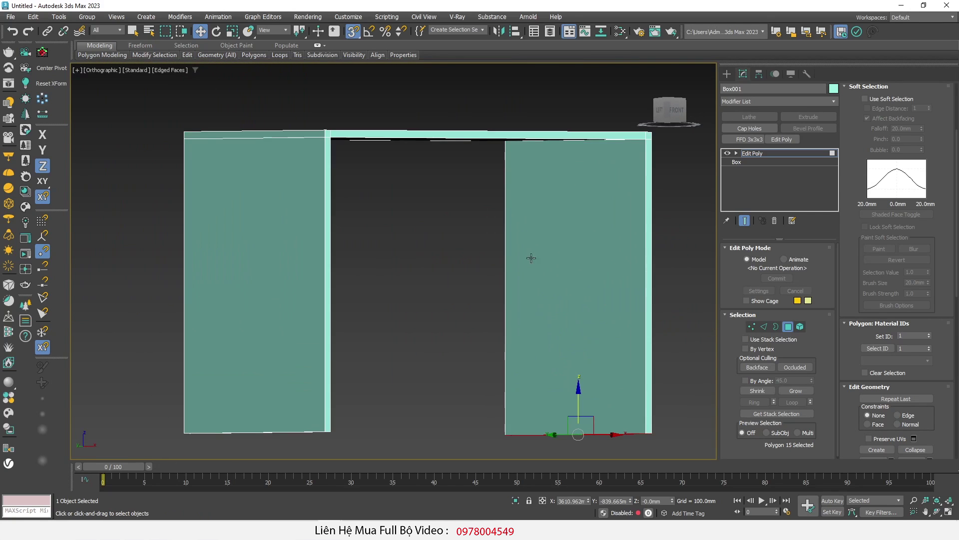
pyautogui.moveTo(518, 160); pyautogui.dragTo(530, 428)
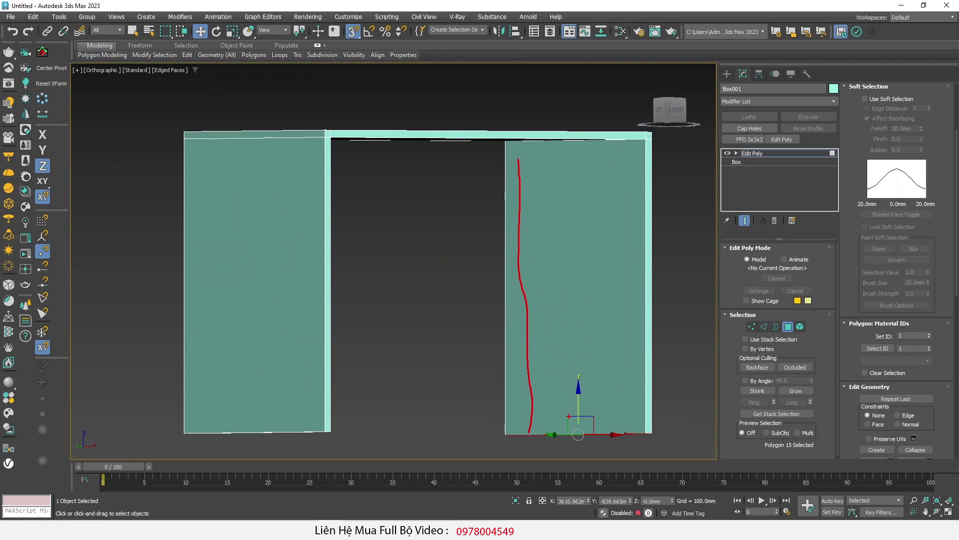
pyautogui.moveTo(506, 365)
pyautogui.mouseDown()
pyautogui.moveTo(535, 360)
pyautogui.moveTo(504, 412)
pyautogui.mouseUp()
pyautogui.moveTo(523, 405); pyautogui.dragTo(522, 413)
pyautogui.moveTo(527, 135); pyautogui.dragTo(523, 199)
pyautogui.moveTo(513, 145); pyautogui.dragTo(497, 181)
pyautogui.moveTo(519, 160); pyautogui.dragTo(496, 193)
pyautogui.press('Escape')
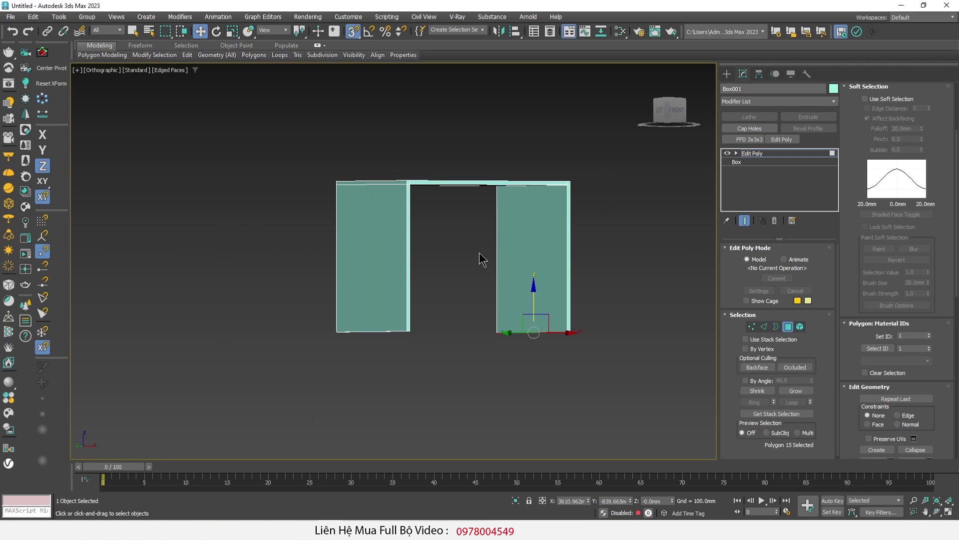
pyautogui.keyDown('alt'); pyautogui.moveTo(479, 258); pyautogui.dragTo(481, 257, button='middle'); pyautogui.keyUp('alt')
pyautogui.scroll(4, 475, 280)
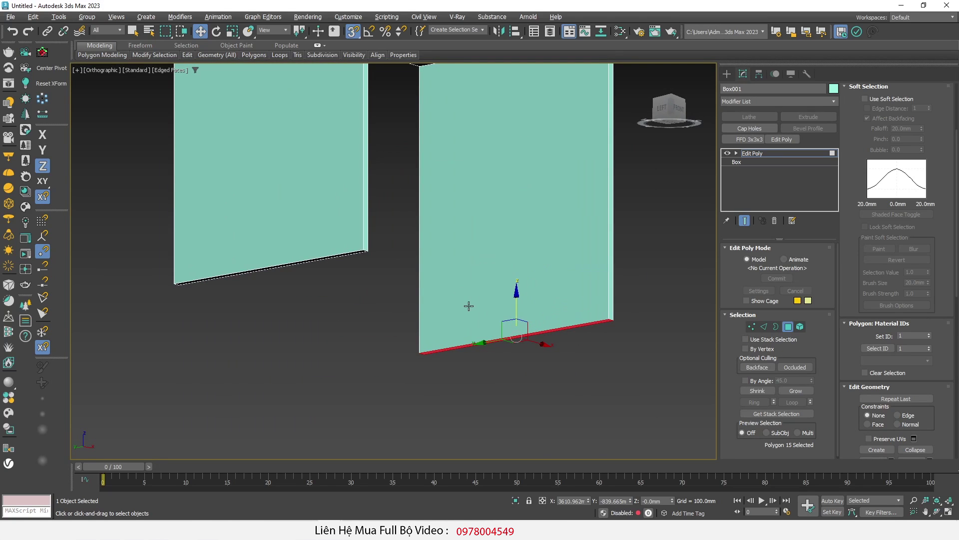
# Add an edge loop near the right panel's inner edge and offset it -18 mm in Y.
pyautogui.hotkey('alt', 'shift', 'w')
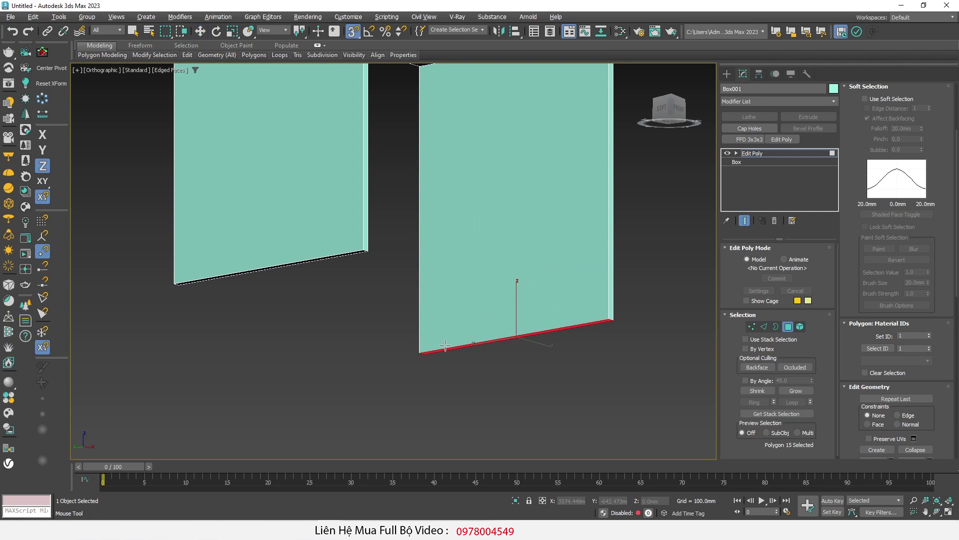
pyautogui.click(434, 345)
pyautogui.press('w')
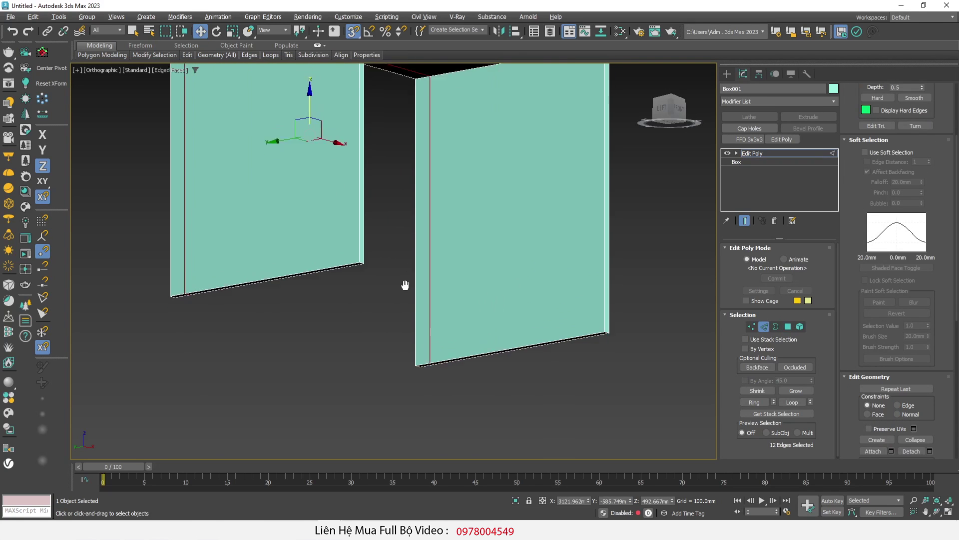
pyautogui.keyDown('alt'); pyautogui.moveTo(406, 278); pyautogui.dragTo(404, 315, button='middle'); pyautogui.keyUp('alt')
pyautogui.press('2')
pyautogui.press('2')
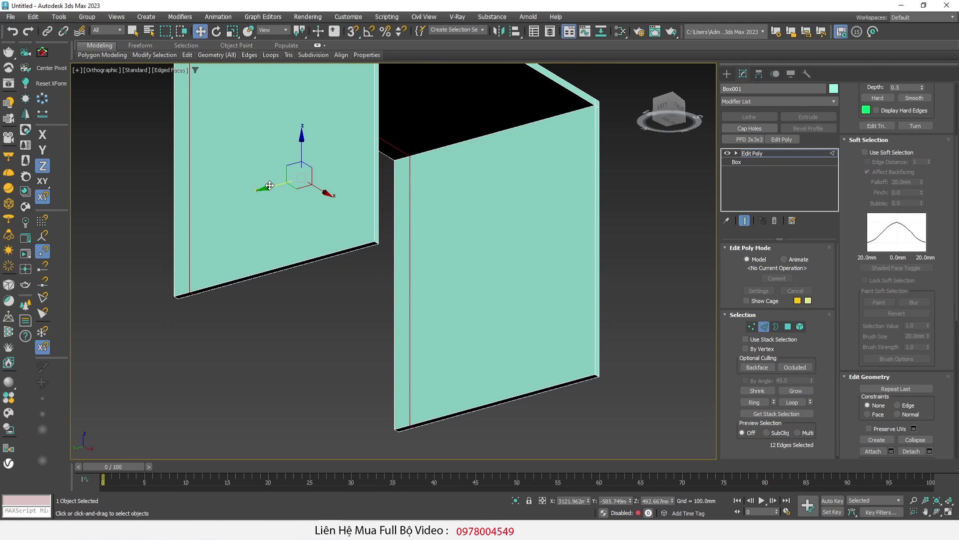
pyautogui.moveTo(270, 184)
pyautogui.mouseDown()
pyautogui.moveTo(220, 256)
pyautogui.moveTo(175, 297)
pyautogui.mouseUp()
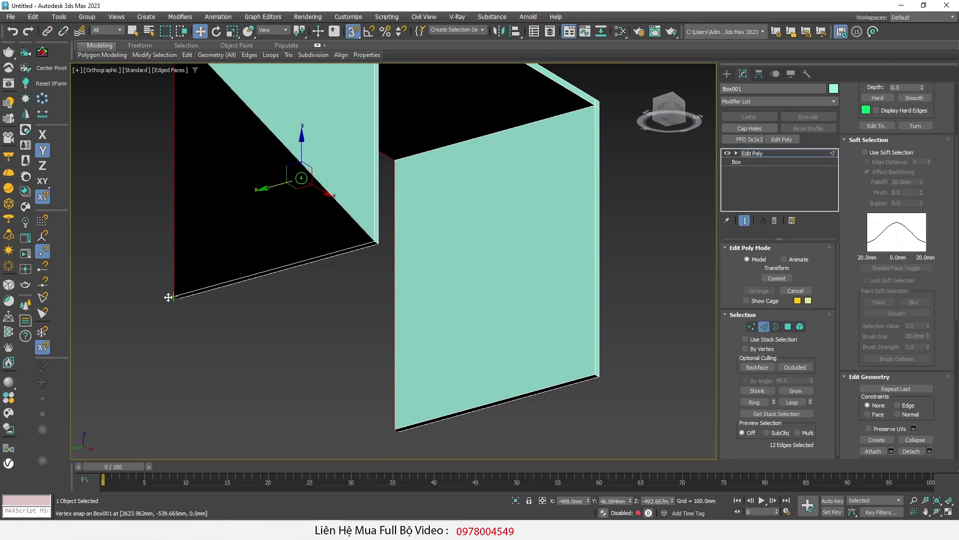
pyautogui.click(543, 500)
pyautogui.write('-18')
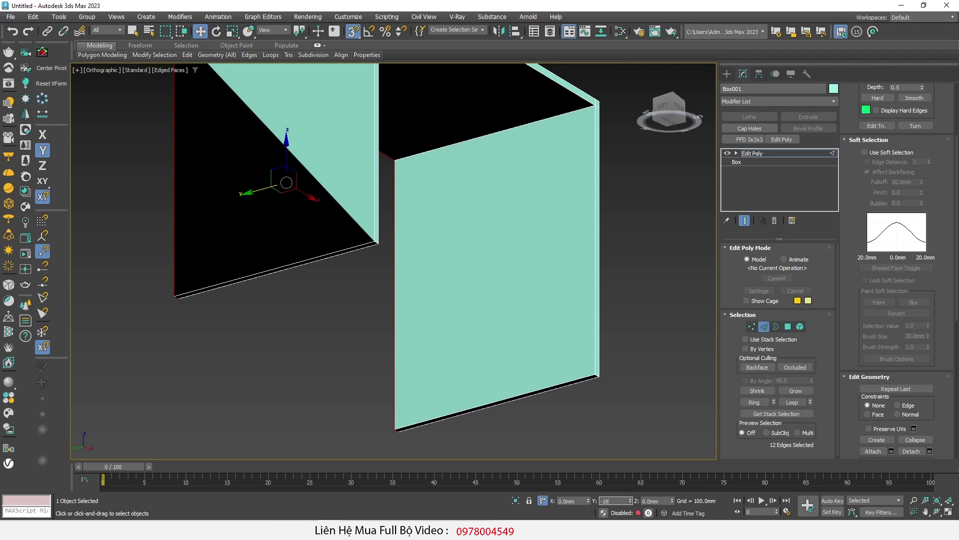
pyautogui.press('Return')
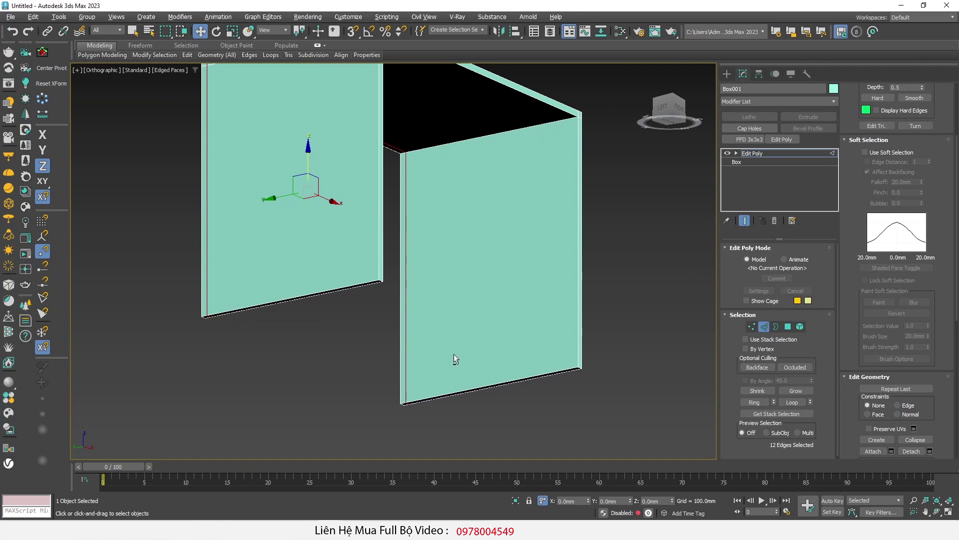
# Add a horizontal loop across the right panel, snapped to its bottom and raised 100 mm.
pyautogui.hotkey('shift', 'alt', 'w')
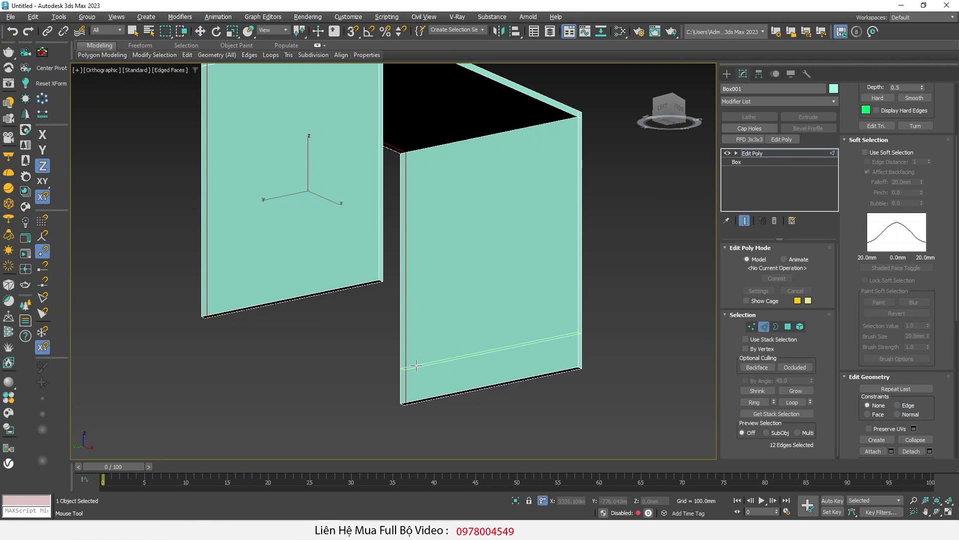
pyautogui.click(416, 365)
pyautogui.press('w')
pyautogui.scroll(3, 469, 349)
pyautogui.press('s')
pyautogui.moveTo(456, 356); pyautogui.dragTo(456, 410)
pyautogui.doubleClick(654, 501)
pyautogui.write('100')
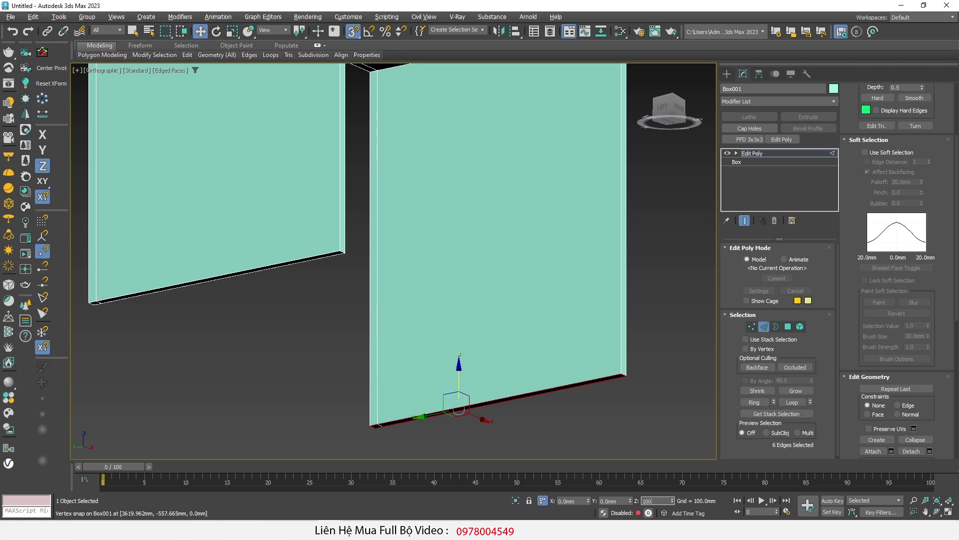
pyautogui.press('Return')
# Snap the upper horizontal loop to the panel top and lower it 200 mm, to 530 mm.
pyautogui.scroll(2, 422, 308)
pyautogui.scroll(2, 419, 320)
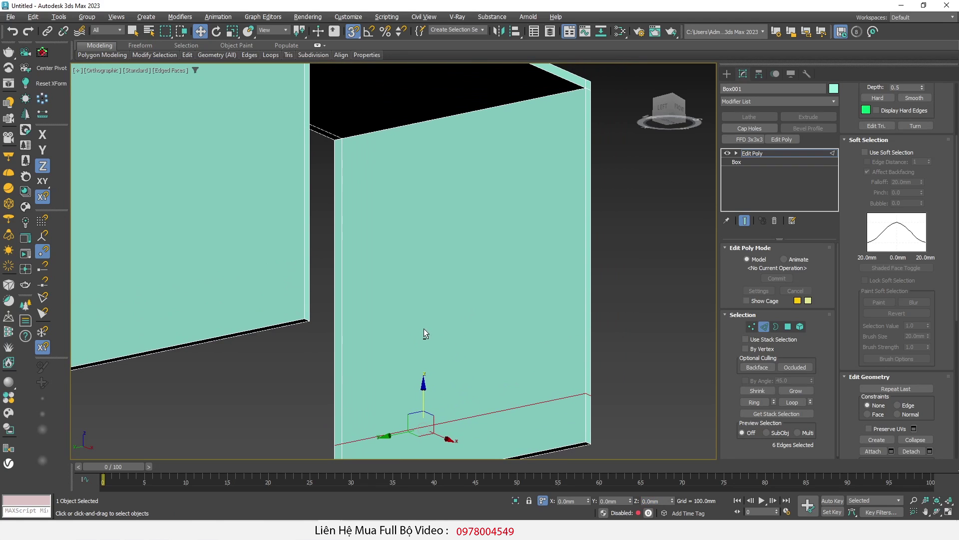
pyautogui.moveTo(418, 328); pyautogui.dragTo(488, 203)
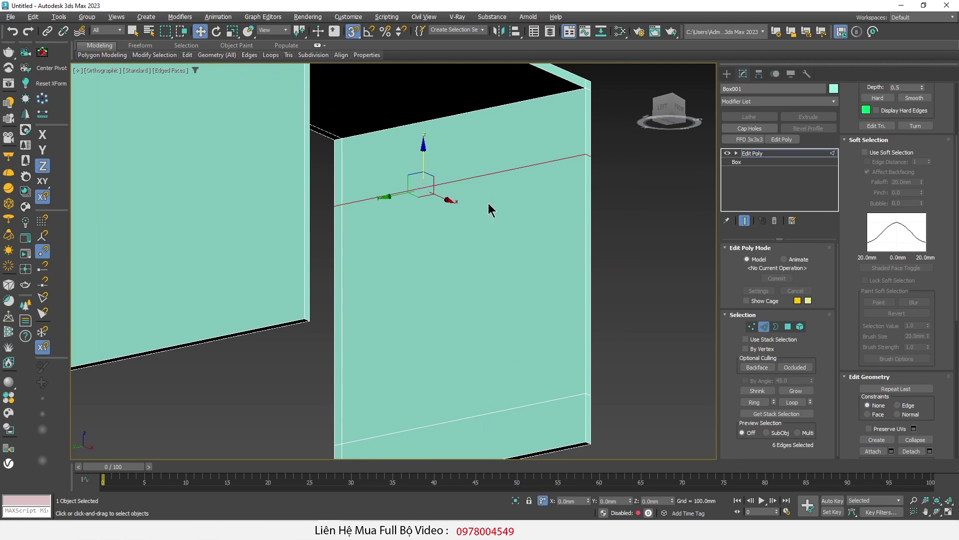
pyautogui.moveTo(488, 203); pyautogui.dragTo(427, 285, button='middle')
pyautogui.moveTo(379, 238); pyautogui.dragTo(535, 167)
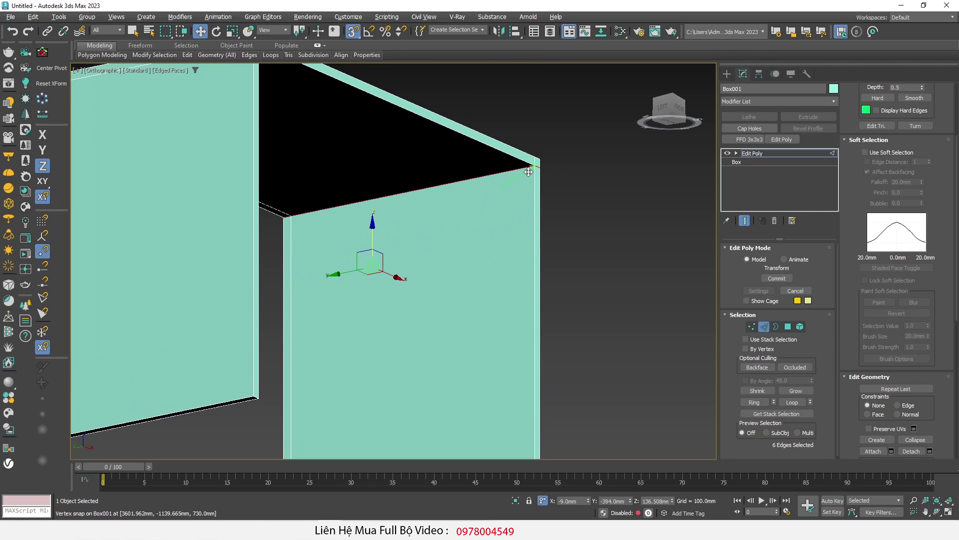
pyautogui.doubleClick(662, 500)
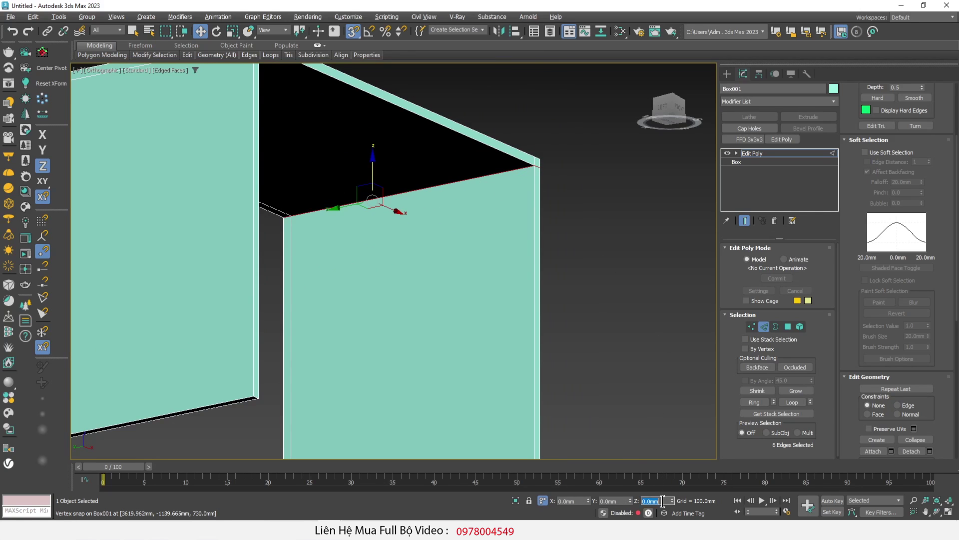
pyautogui.press('Return')
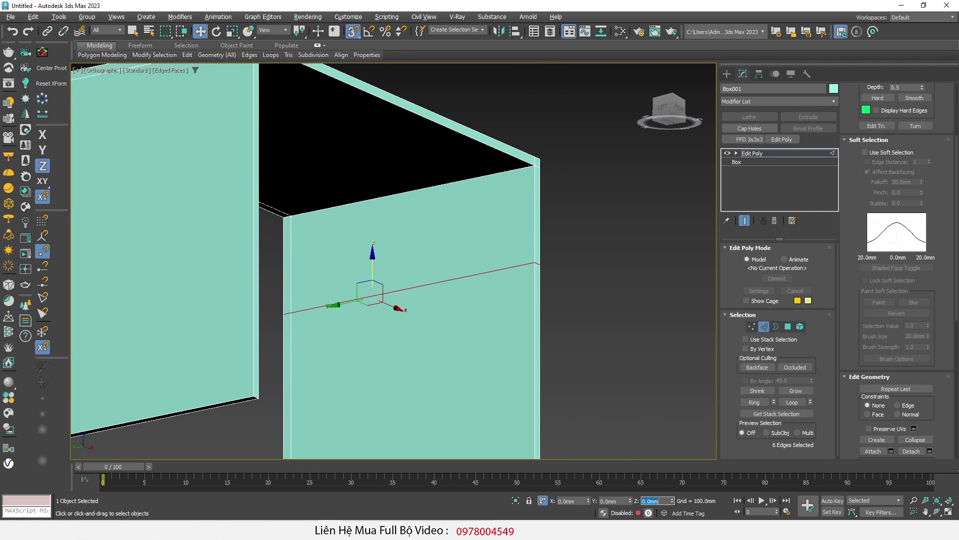
# Select the thin lower and upper strip polygons on the panel's inner edge.
pyautogui.scroll(-5, 484, 272)
pyautogui.keyDown('alt'); pyautogui.moveTo(484, 272); pyautogui.dragTo(467, 292, button='middle'); pyautogui.keyUp('alt')
pyautogui.scroll(2, 402, 340)
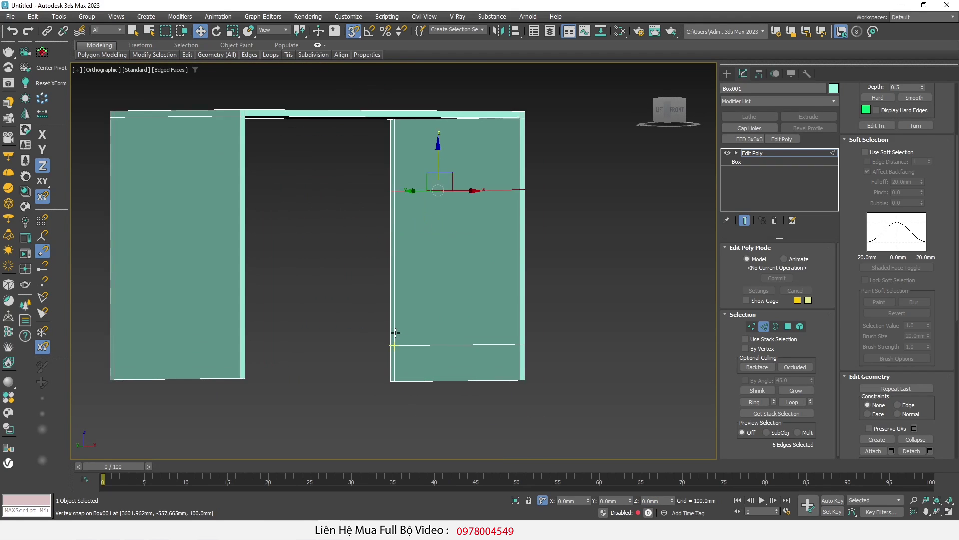
pyautogui.press('4')
pyautogui.scroll(3, 401, 368)
pyautogui.click(401, 364)
pyautogui.scroll(-4, 368, 300)
pyautogui.scroll(4, 368, 274)
pyautogui.keyDown('ctrl'); pyautogui.click(383, 173); pyautogui.keyUp('ctrl')
pyautogui.scroll(-2, 400, 160)
pyautogui.scroll(-2, 390, 130)
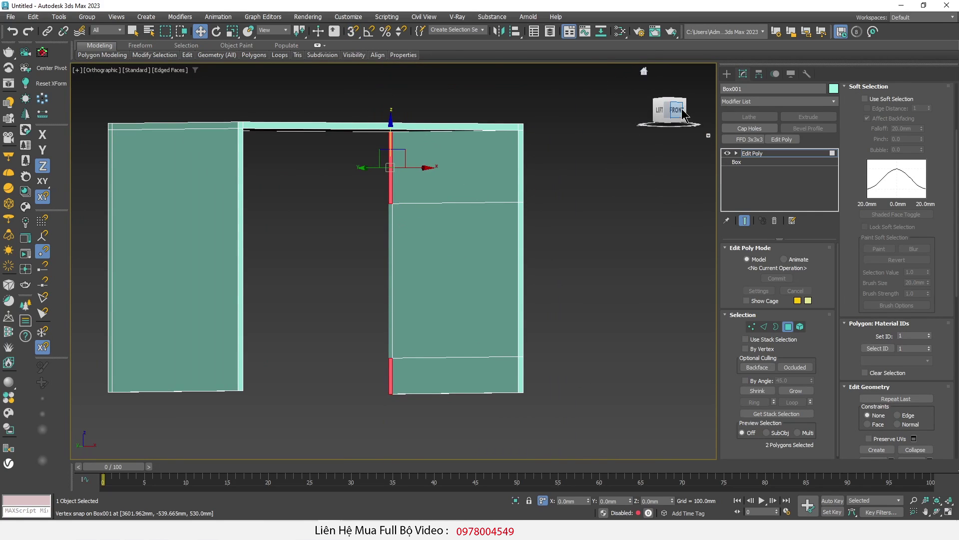
# In Front view, stretch the two selected strips across to the left side panel.
pyautogui.press('f')
pyautogui.moveTo(407, 229); pyautogui.dragTo(466, 236, button='middle')
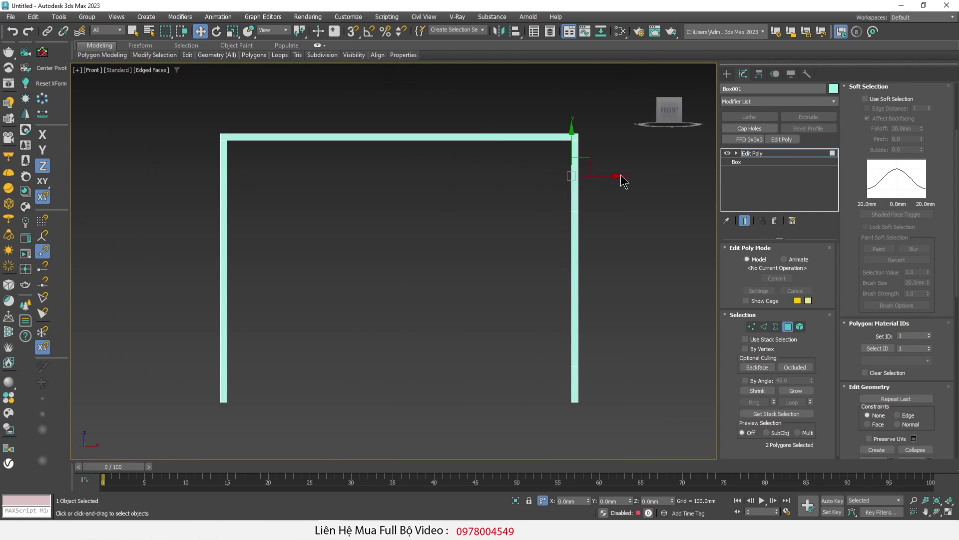
pyautogui.moveTo(618, 176); pyautogui.dragTo(270, 190)
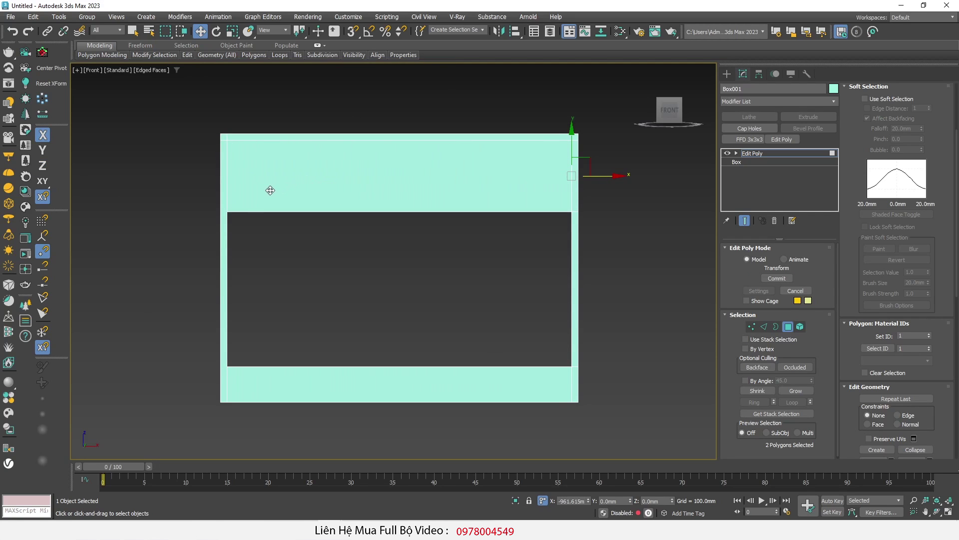
pyautogui.click(255, 220)
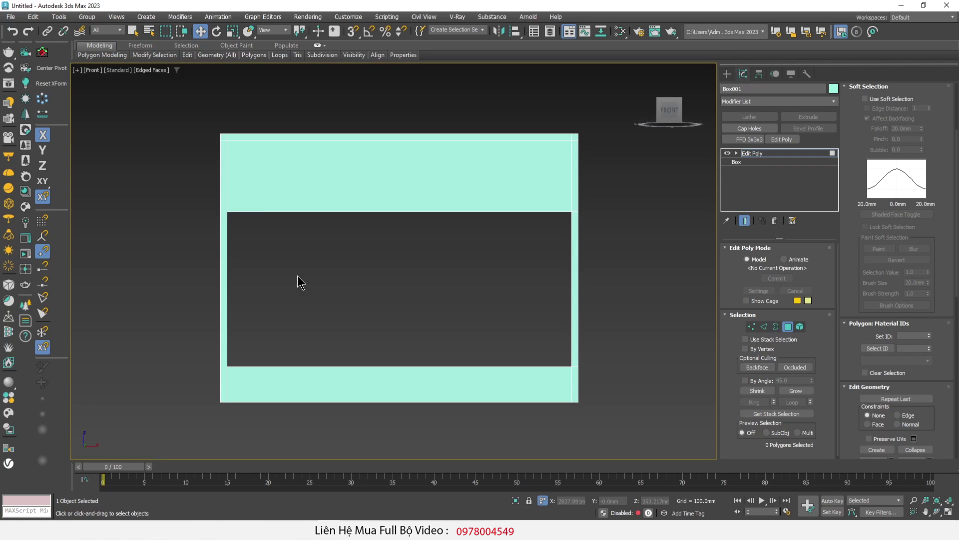
# Select a corner vertex of the panel and nudge it along X.
pyautogui.keyDown('alt'); pyautogui.moveTo(298, 281); pyautogui.dragTo(293, 345, button='middle'); pyautogui.keyUp('alt')
pyautogui.scroll(5, 292, 344)
pyautogui.scroll(3, 268, 336)
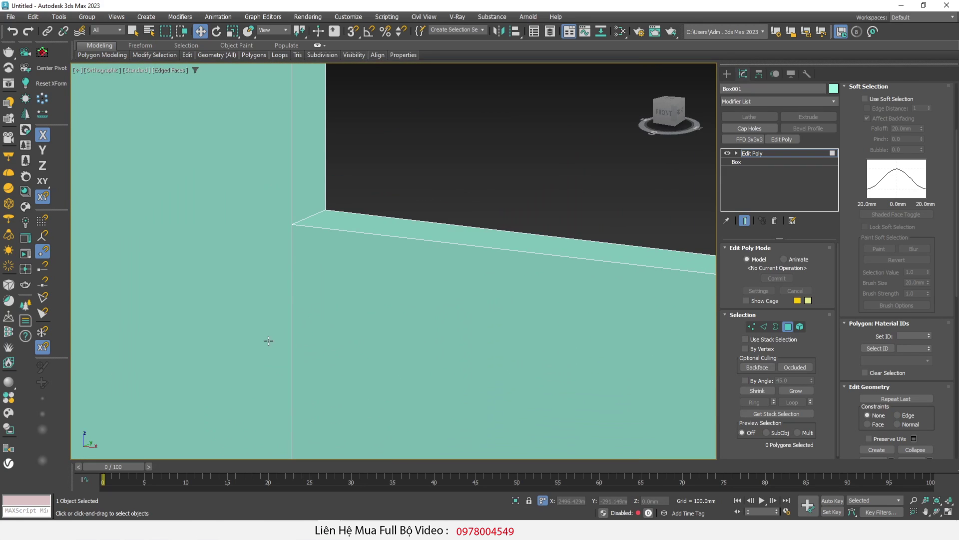
pyautogui.press('1')
pyautogui.click(292, 226)
pyautogui.moveTo(328, 230)
pyautogui.mouseDown()
pyautogui.moveTo(357, 245)
pyautogui.moveTo(291, 244)
pyautogui.mouseUp()
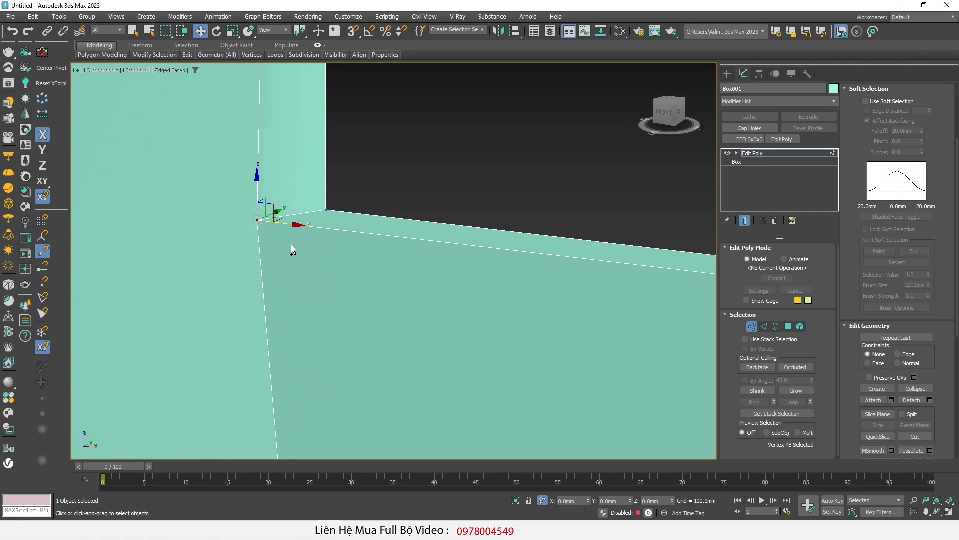
# Move the box's top corner vertex down along Z, returning to shaded faces with edges.
pyautogui.scroll(-3, 291, 244)
pyautogui.scroll(-3, 306, 306)
pyautogui.keyDown('alt'); pyautogui.moveTo(311, 240); pyautogui.dragTo(324, 140, button='middle'); pyautogui.keyUp('alt')
pyautogui.scroll(5, 323, 140)
pyautogui.scroll(3, 208, 135)
pyautogui.click(286, 105)
pyautogui.scroll(-2, 286, 104)
pyautogui.press('F3')
pyautogui.press('F7')
pyautogui.moveTo(312, 100); pyautogui.dragTo(315, 176)
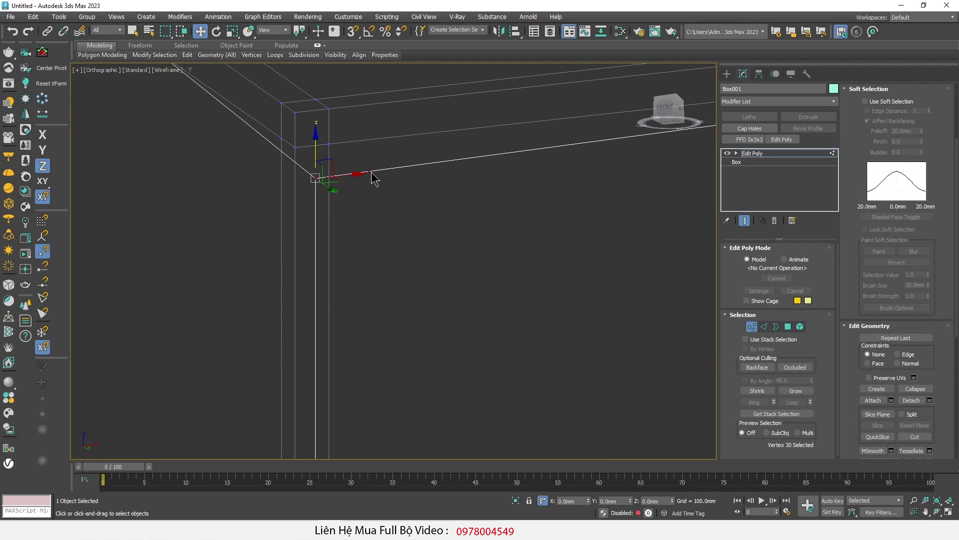
pyautogui.press('F3')
# Try moving the back corner vertex along Y, then undo the move.
pyautogui.scroll(-3, 336, 213)
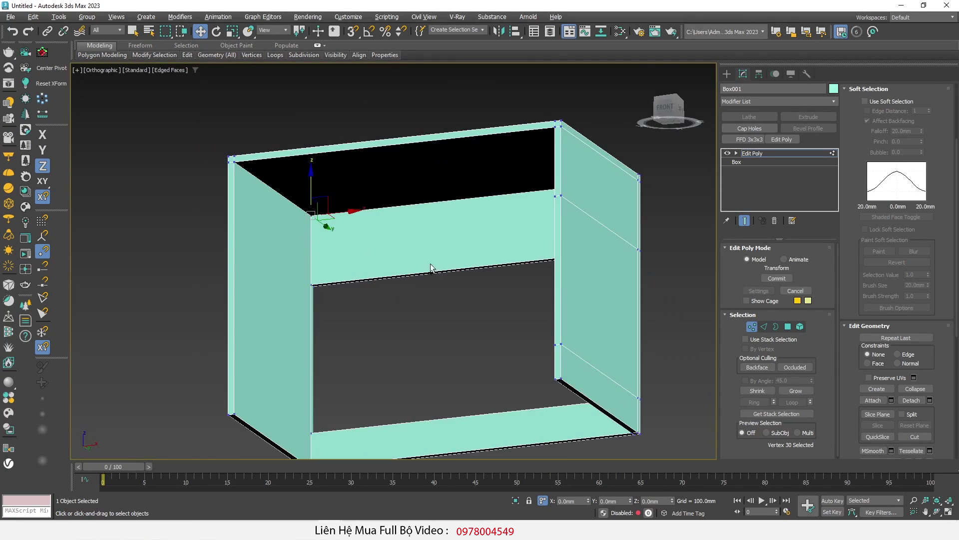
pyautogui.keyDown('alt'); pyautogui.moveTo(432, 267); pyautogui.dragTo(283, 304, button='middle'); pyautogui.keyUp('alt')
pyautogui.scroll(3, 283, 303)
pyautogui.scroll(2, 283, 304)
pyautogui.click(340, 200)
pyautogui.press('F6')
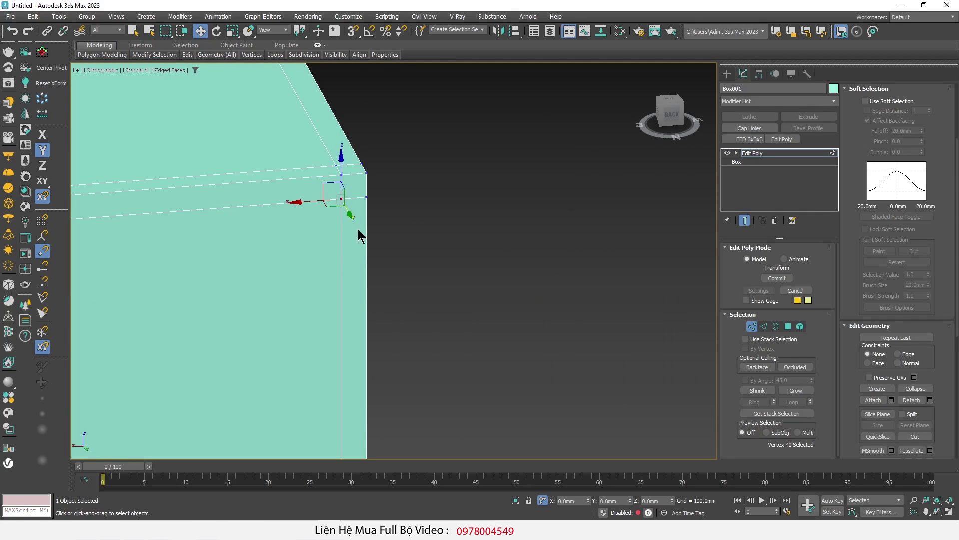
pyautogui.keyDown('alt'); pyautogui.moveTo(360, 235); pyautogui.dragTo(347, 235, button='middle'); pyautogui.keyUp('alt')
pyautogui.moveTo(332, 207); pyautogui.dragTo(318, 328)
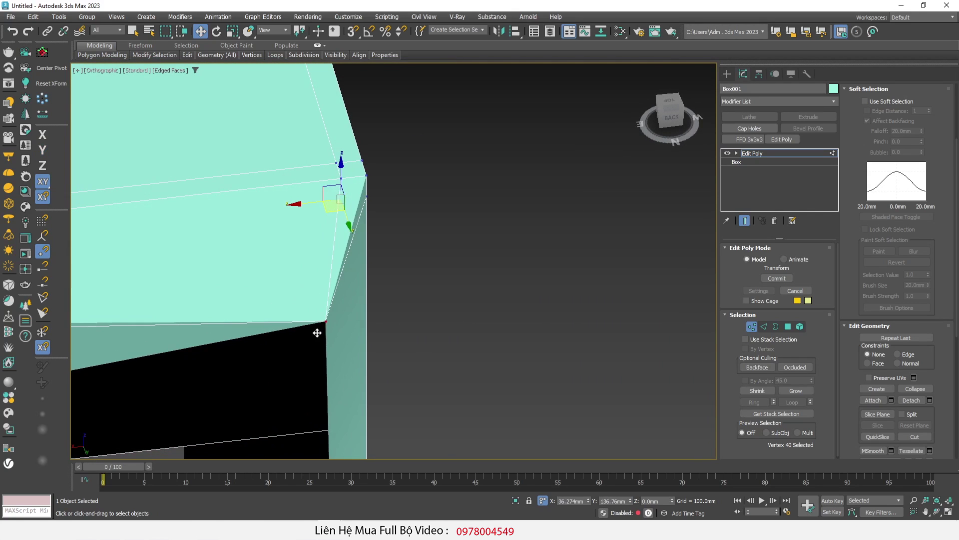
pyautogui.hotkey('ctrl', 'z')
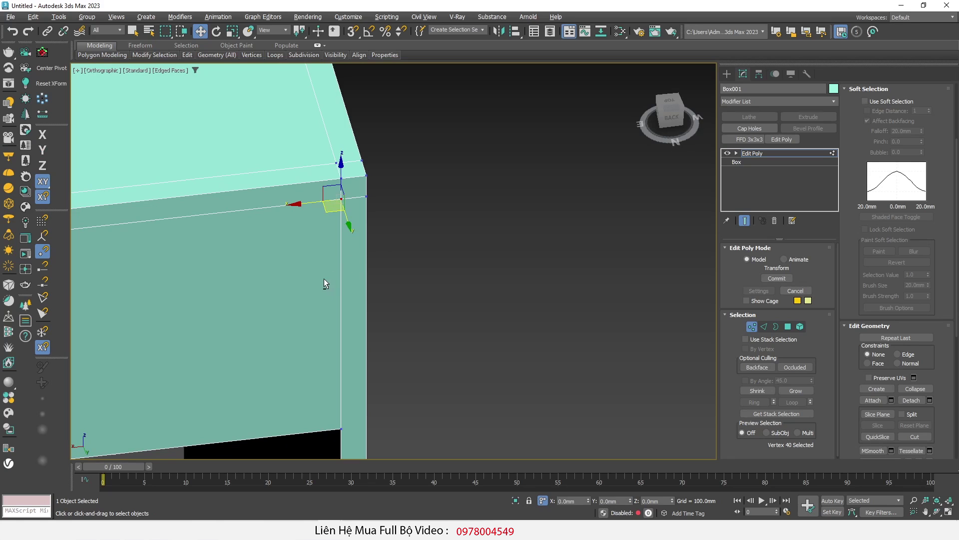
# Mark the box edge with a red line and zoom out to the reference photo.
pyautogui.keyDown('alt'); pyautogui.moveTo(325, 283); pyautogui.dragTo(326, 266, button='middle'); pyautogui.keyUp('alt')
pyautogui.moveTo(127, 214); pyautogui.dragTo(314, 202)
pyautogui.scroll(-5, 437, 257)
pyautogui.moveTo(259, 310)
pyautogui.keyDown('alt'); pyautogui.mouseDown(button='middle')
pyautogui.moveTo(440, 307)
pyautogui.moveTo(256, 227)
pyautogui.moveTo(305, 278)
pyautogui.mouseUp(button='middle'); pyautogui.keyUp('alt')
pyautogui.scroll(-2, 263, 237)
pyautogui.scroll(-4, 264, 238)
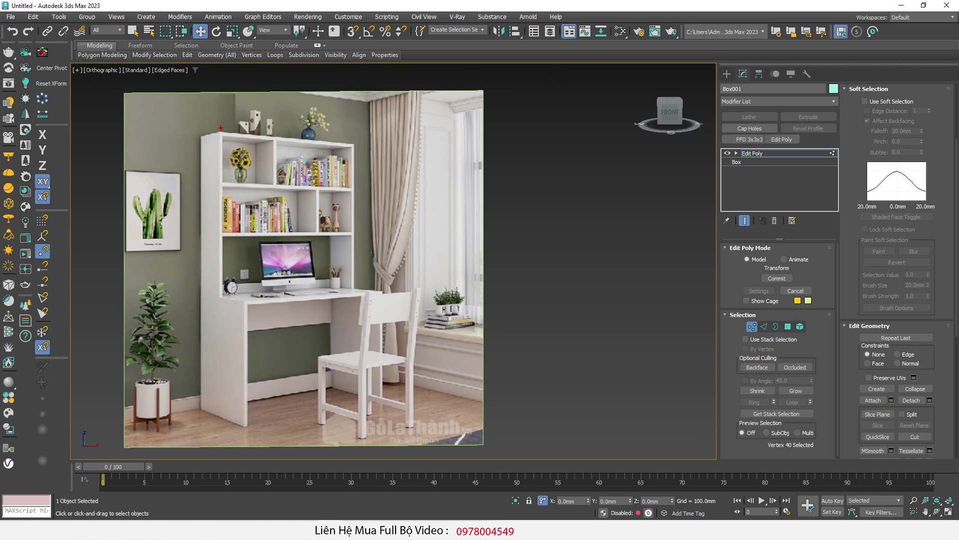
# Trace the cabinet's left edge, bookshelf top, desk top and inner leg on the photo.
pyautogui.moveTo(220, 297); pyautogui.dragTo(224, 404)
pyautogui.moveTo(222, 132); pyautogui.dragTo(252, 134)
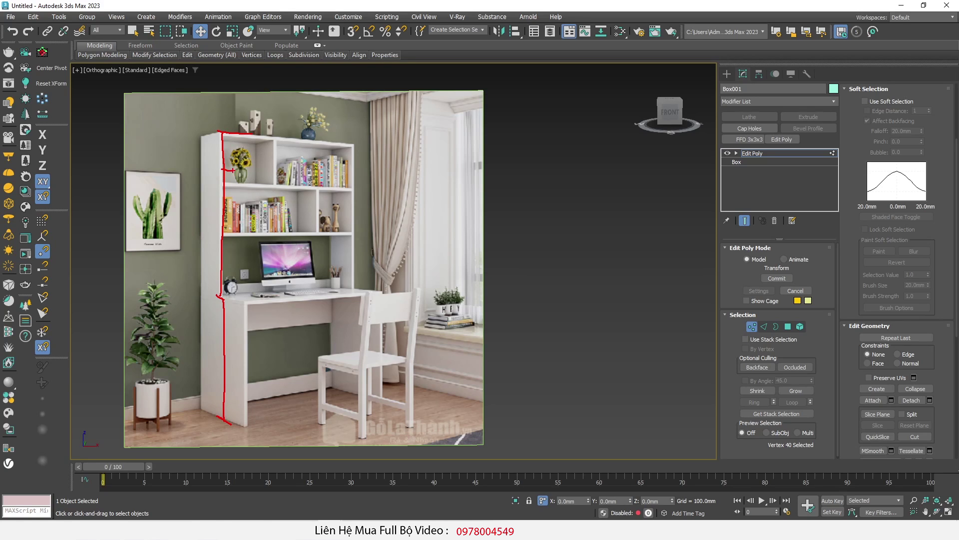
pyautogui.moveTo(248, 302); pyautogui.dragTo(373, 290)
pyautogui.moveTo(245, 325); pyautogui.dragTo(242, 413)
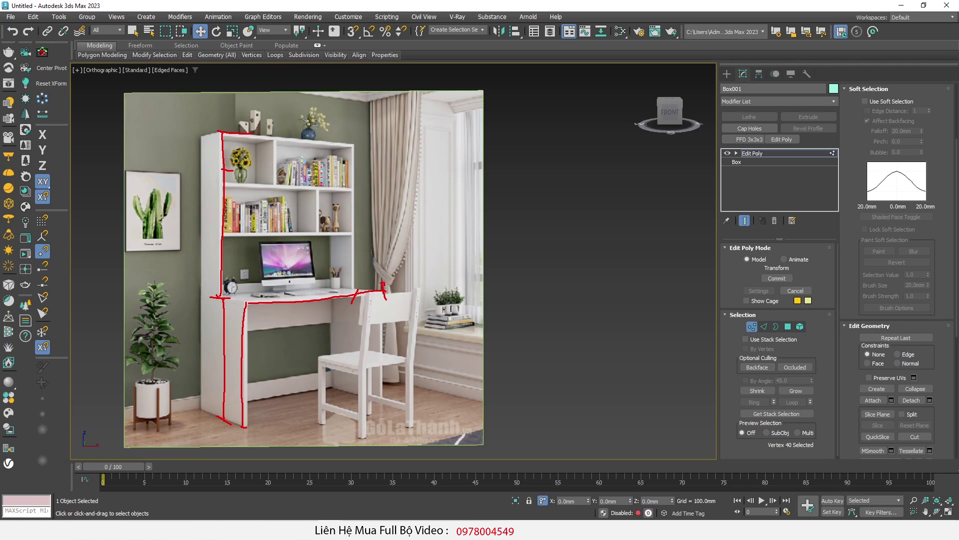
# Retrace the cabinet's full left side and hutch top, and mark a shelf compartment.
pyautogui.moveTo(219, 136); pyautogui.dragTo(221, 276)
pyautogui.moveTo(190, 133); pyautogui.dragTo(193, 404)
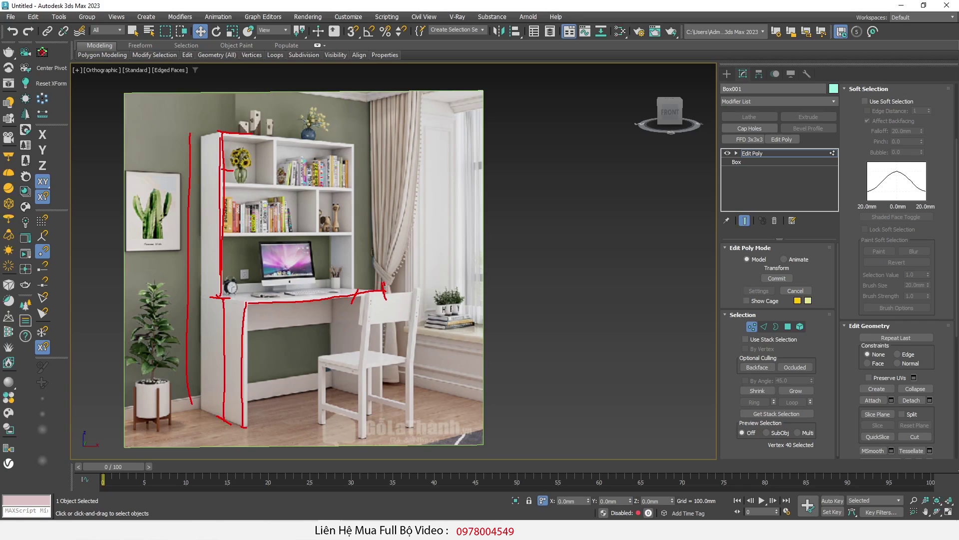
pyautogui.moveTo(177, 130); pyautogui.dragTo(220, 131)
pyautogui.moveTo(316, 173); pyautogui.dragTo(325, 181)
# Clear the red marks and zoom into the shelves in the Front view.
pyautogui.moveTo(270, 122); pyautogui.dragTo(278, 135)
pyautogui.press('Escape')
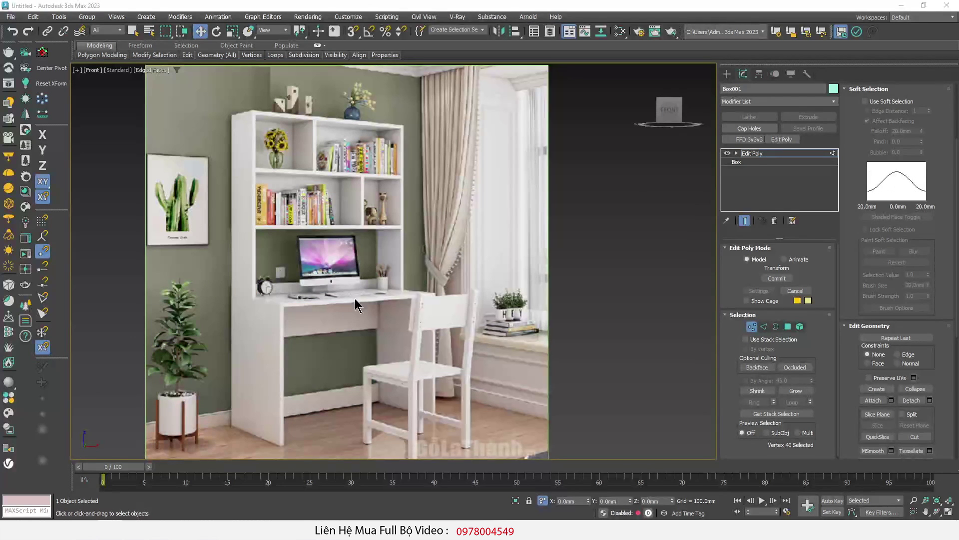
pyautogui.press('f')
pyautogui.scroll(2, 289, 239)
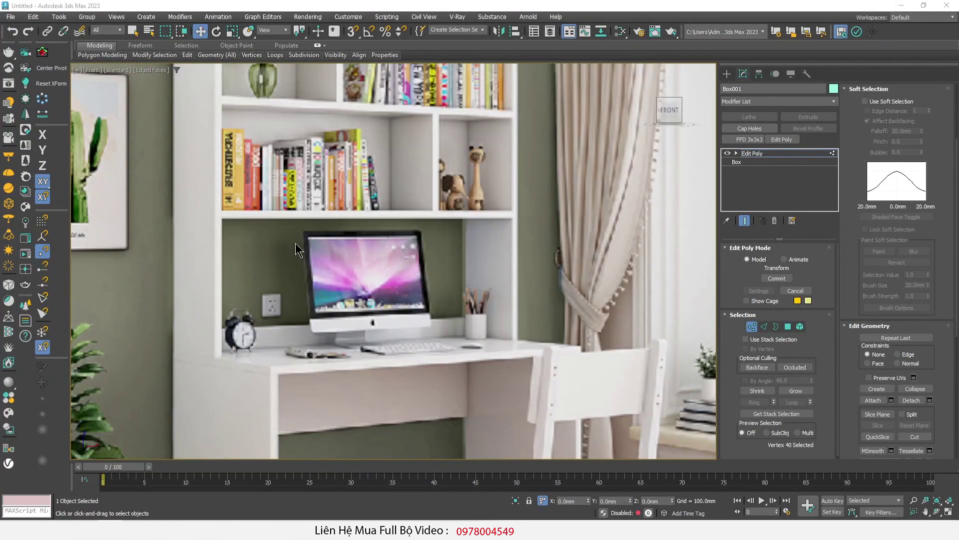
pyautogui.scroll(3, 290, 239)
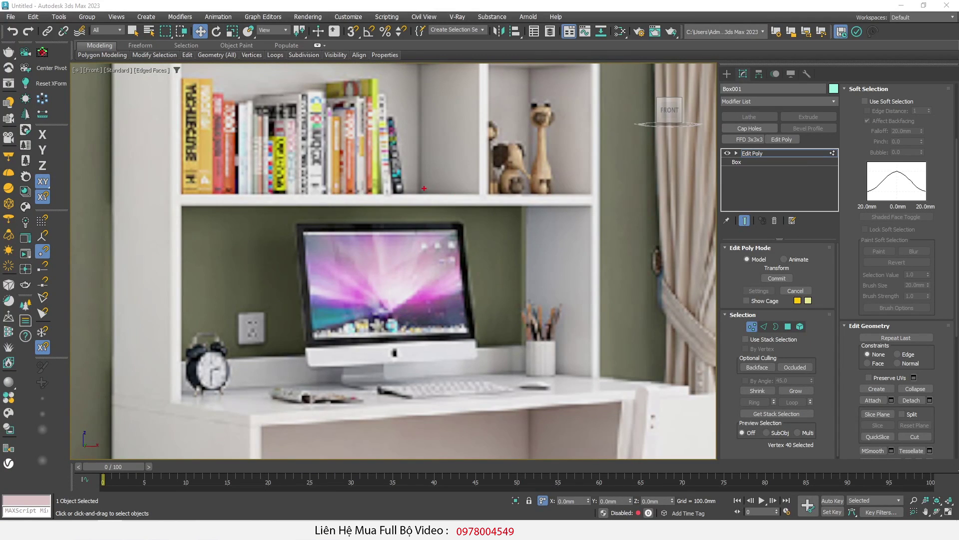
# Underline a shelf on the photo and tick the shelf section above it.
pyautogui.moveTo(417, 186); pyautogui.dragTo(486, 193)
pyautogui.moveTo(416, 185); pyautogui.dragTo(470, 186)
pyautogui.scroll(-5, 421, 210)
pyautogui.scroll(-2, 409, 238)
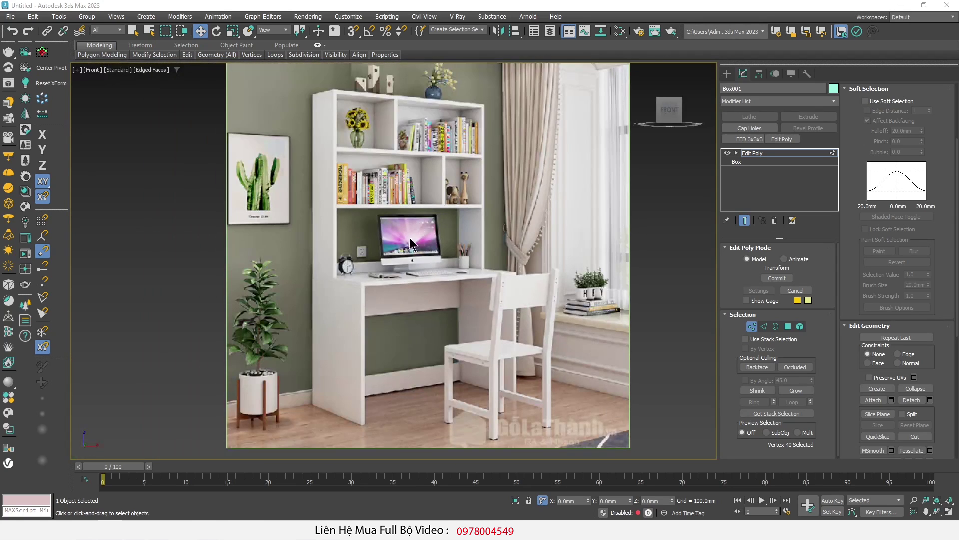
pyautogui.scroll(6, 419, 213)
pyautogui.scroll(2, 418, 212)
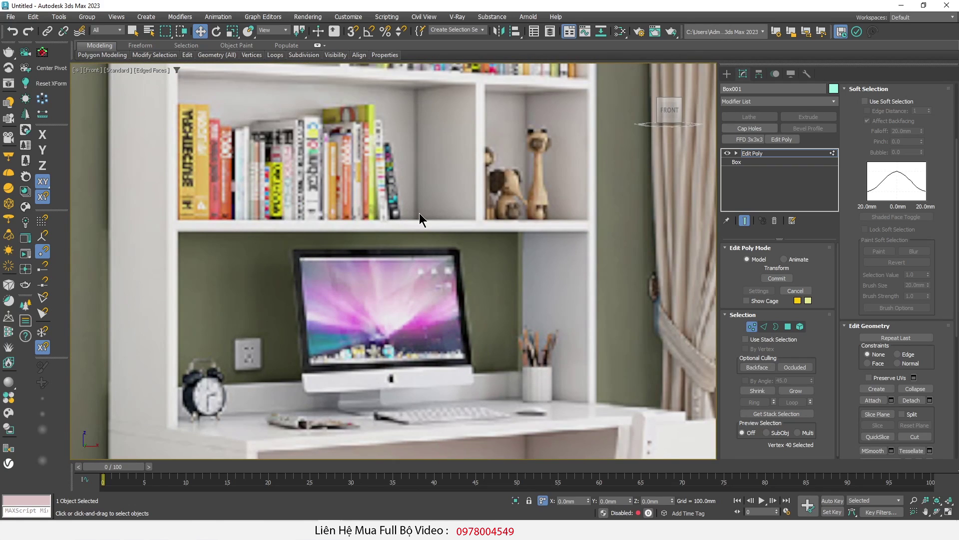
pyautogui.moveTo(423, 213); pyautogui.dragTo(478, 219)
pyautogui.moveTo(251, 101); pyautogui.dragTo(281, 90)
# Underline the shelf edge beneath the books and tick the divider beside them.
pyautogui.scroll(-5, 311, 182)
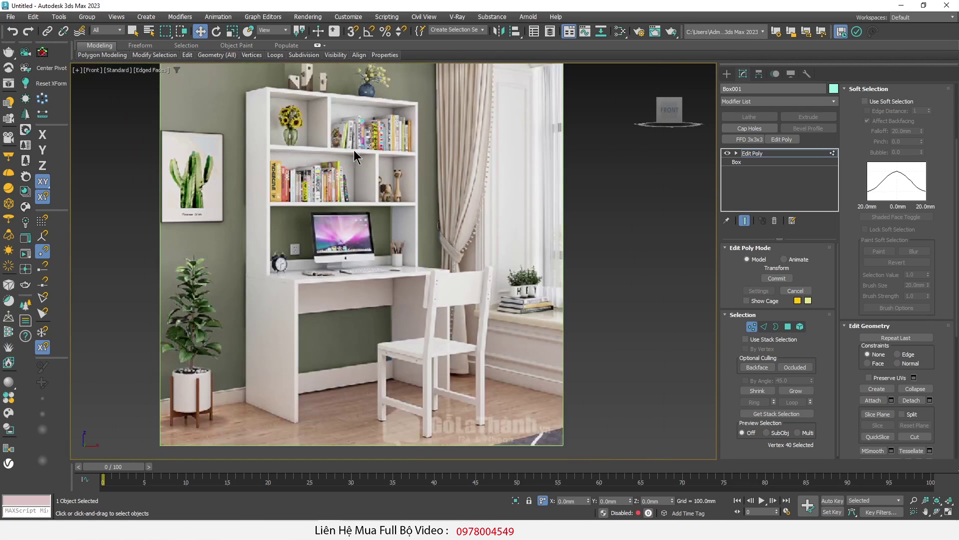
pyautogui.scroll(2, 347, 139)
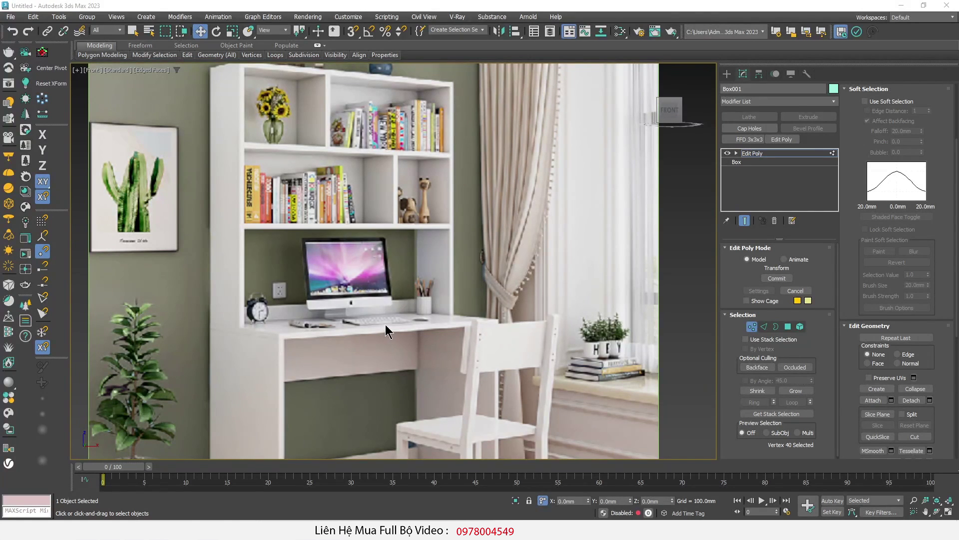
pyautogui.scroll(3, 308, 136)
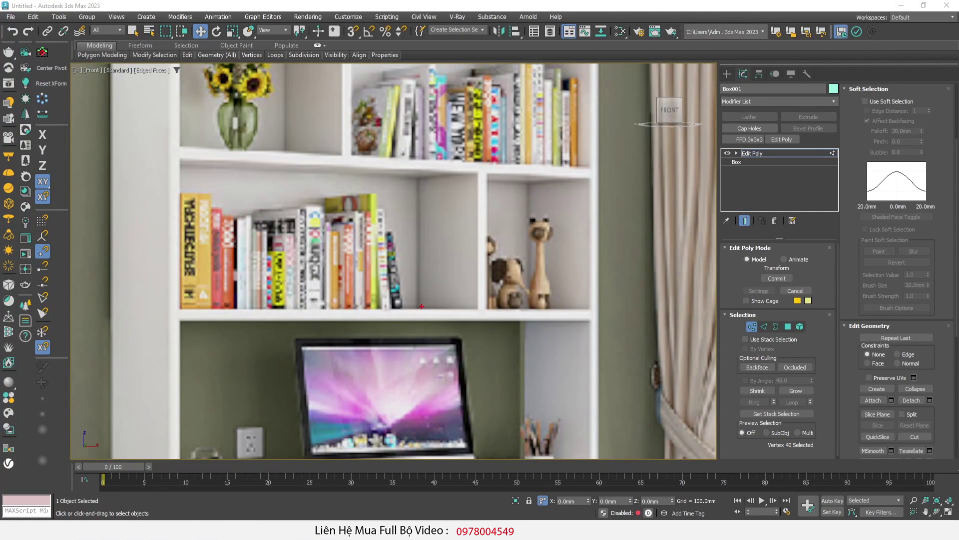
pyautogui.moveTo(420, 307); pyautogui.dragTo(487, 306)
pyautogui.moveTo(381, 207); pyautogui.dragTo(390, 202)
# From a three-quarter view, connect a new edge loop around the desk box.
pyautogui.moveTo(172, 316); pyautogui.dragTo(113, 311)
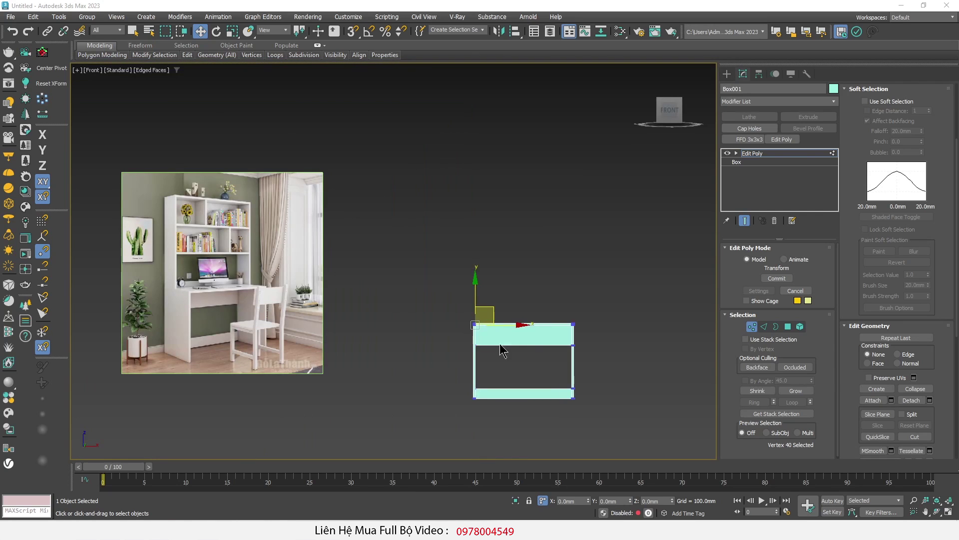
pyautogui.moveTo(515, 343)
pyautogui.keyDown('alt'); pyautogui.mouseDown(button='middle')
pyautogui.moveTo(548, 387)
pyautogui.moveTo(505, 359)
pyautogui.moveTo(563, 349)
pyautogui.moveTo(552, 340)
pyautogui.moveTo(625, 365)
pyautogui.mouseUp(button='middle'); pyautogui.keyUp('alt')
pyautogui.scroll(2, 509, 365)
pyautogui.scroll(2, 410, 343)
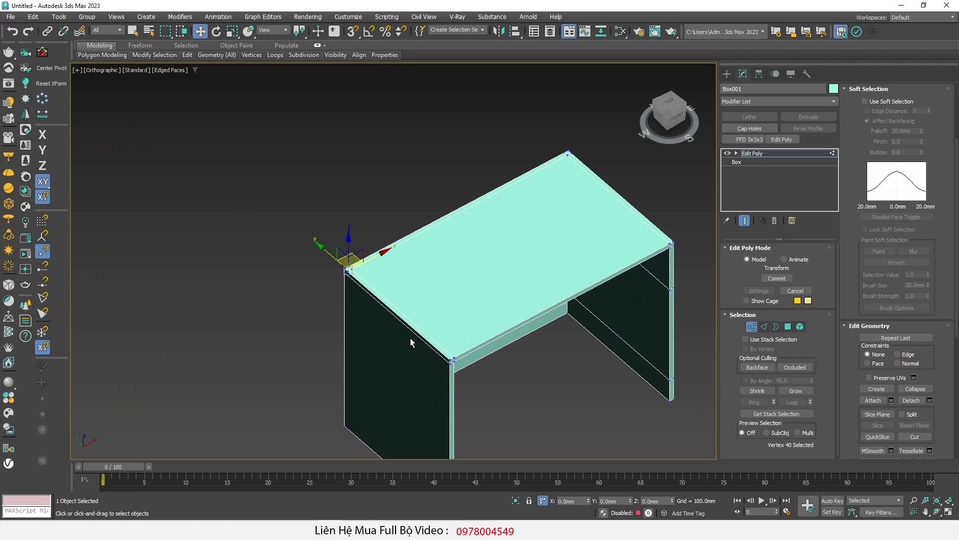
pyautogui.press('2')
pyautogui.hotkey('ctrl', 'shift', 'e')
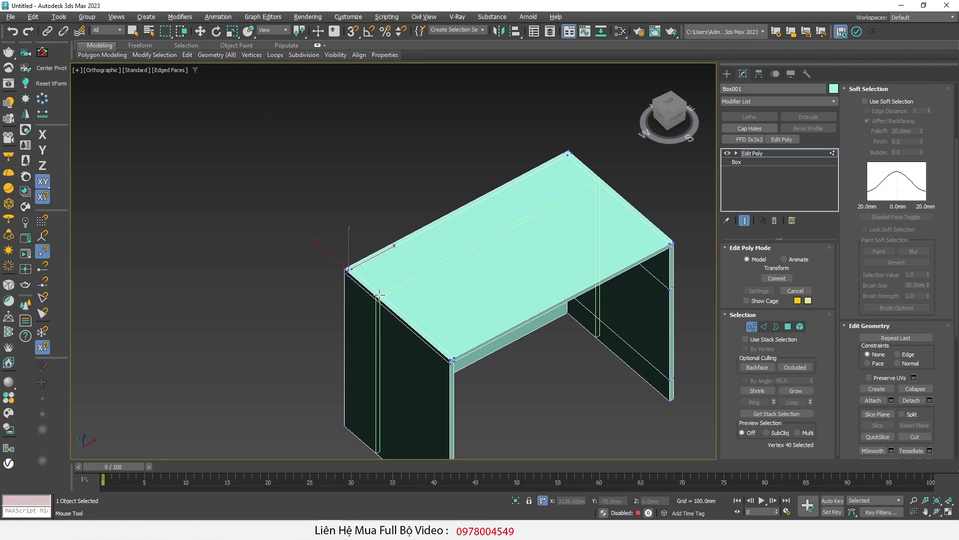
# Snap the new edge loop onto the desk's front-left corner.
pyautogui.scroll(2, 492, 279)
pyautogui.press('s')
pyautogui.moveTo(512, 274); pyautogui.dragTo(298, 279)
pyautogui.scroll(2, 298, 278)
pyautogui.scroll(2, 298, 278)
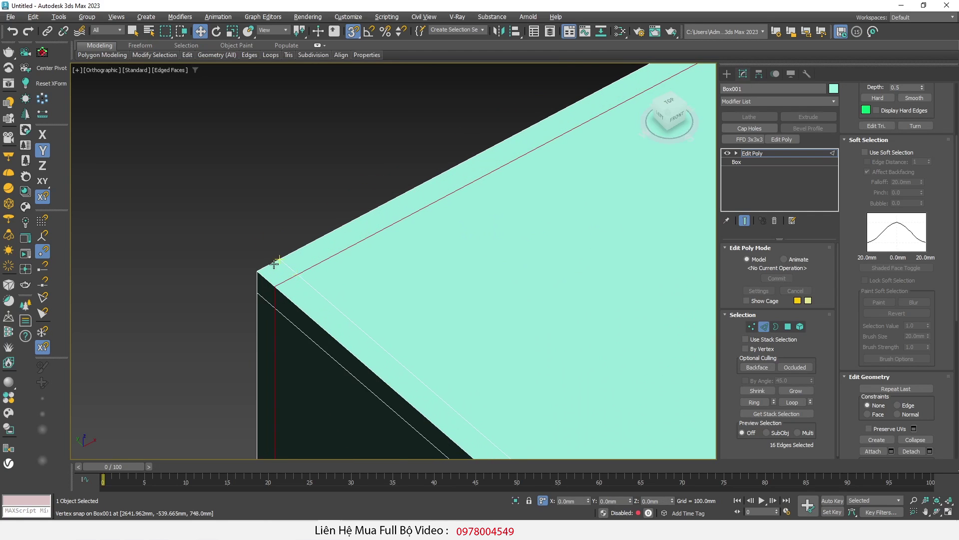
pyautogui.scroll(1, 272, 265)
# Offset the edge loop in Y, shifting it toward the front of the desk.
pyautogui.moveTo(286, 253); pyautogui.dragTo(320, 278)
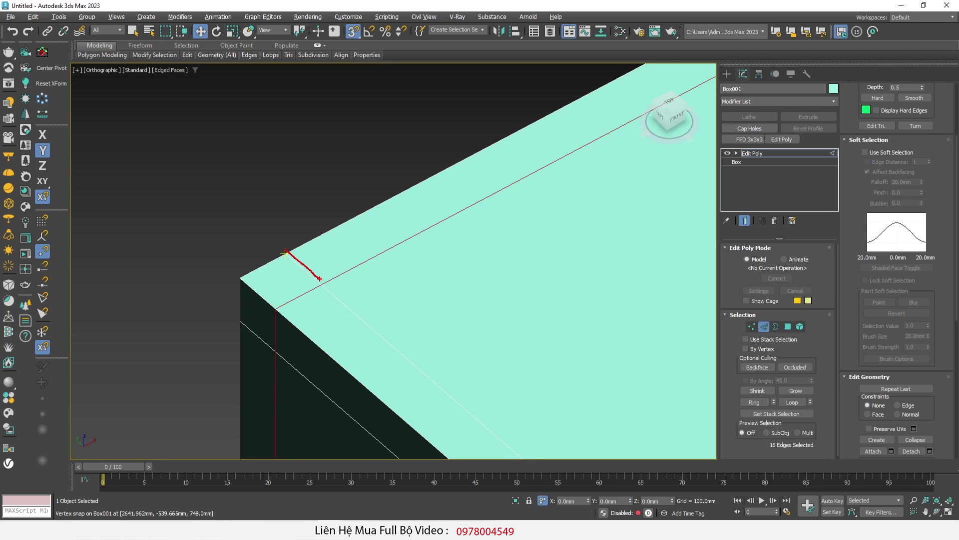
pyautogui.scroll(-4, 319, 278)
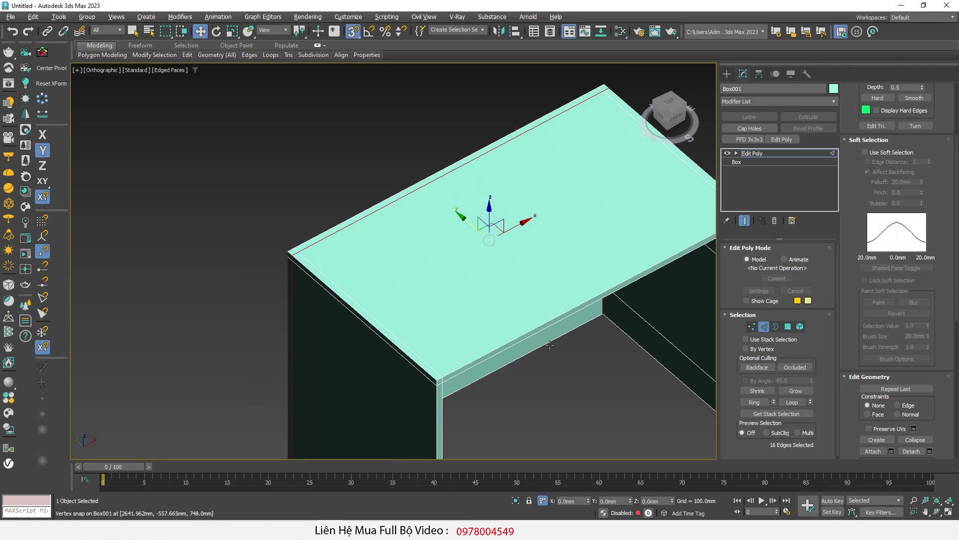
pyautogui.click(614, 500)
pyautogui.press('BackSpace')
pyautogui.press('Return')
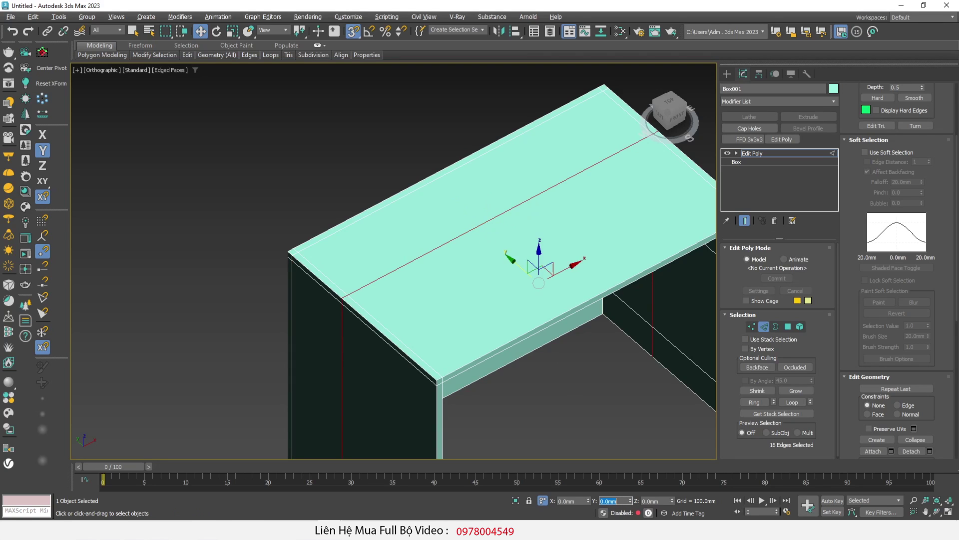
pyautogui.scroll(1, 378, 284)
pyautogui.scroll(1, 370, 286)
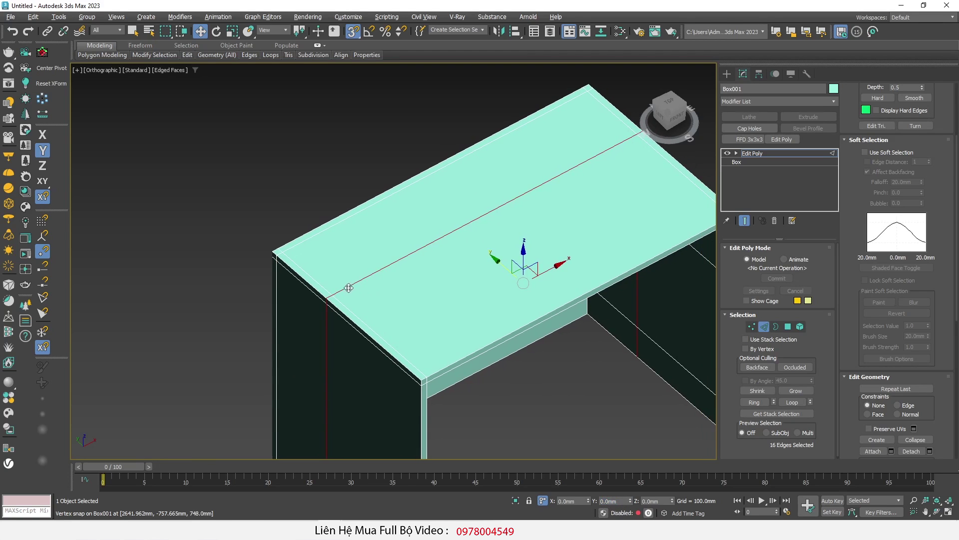
pyautogui.scroll(1, 343, 278)
# Select the desktop's front and back strip polygons.
pyautogui.press('4')
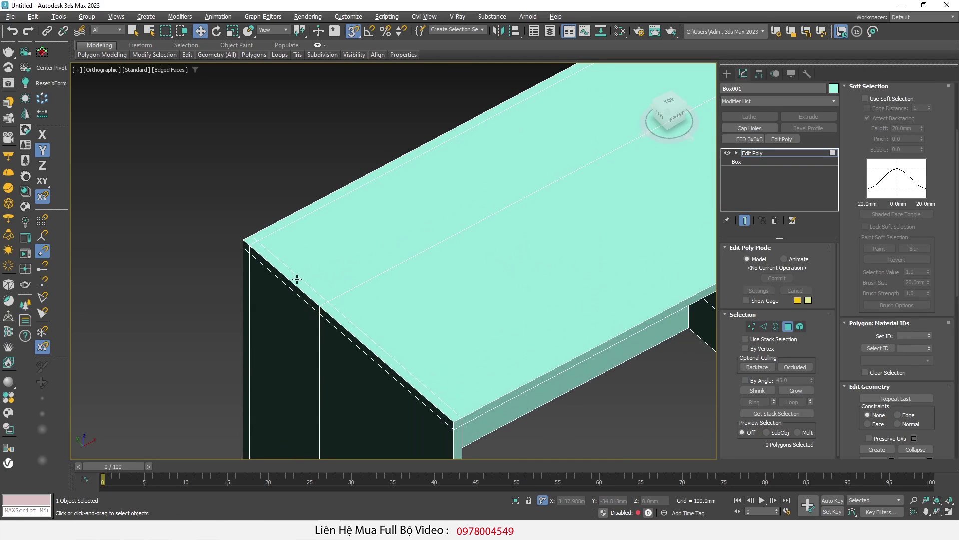
pyautogui.click(290, 275)
pyautogui.keyDown('ctrl'); pyautogui.click(253, 240); pyautogui.keyUp('ctrl')
pyautogui.scroll(-2, 252, 240)
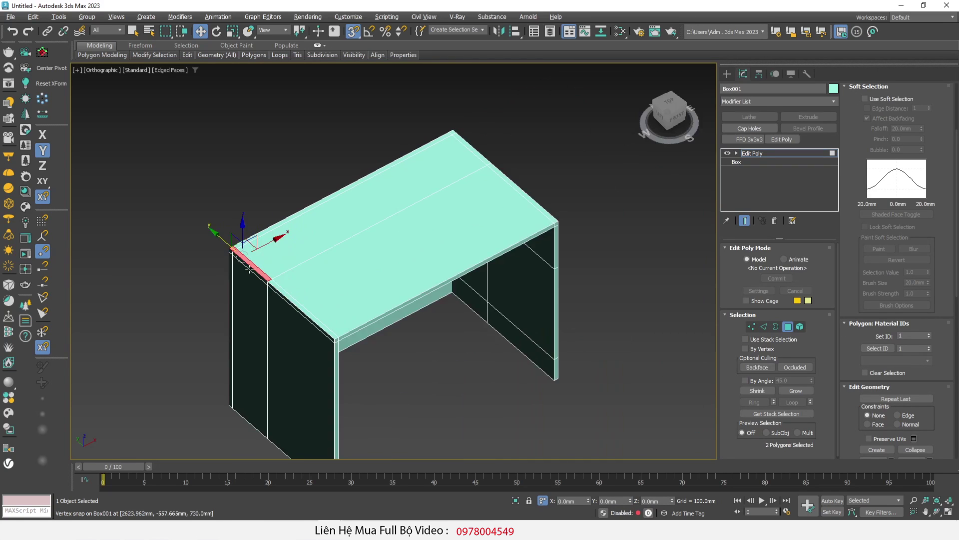
pyautogui.scroll(3, 468, 133)
pyautogui.scroll(1, 468, 134)
pyautogui.keyDown('ctrl'); pyautogui.click(413, 159); pyautogui.keyUp('ctrl')
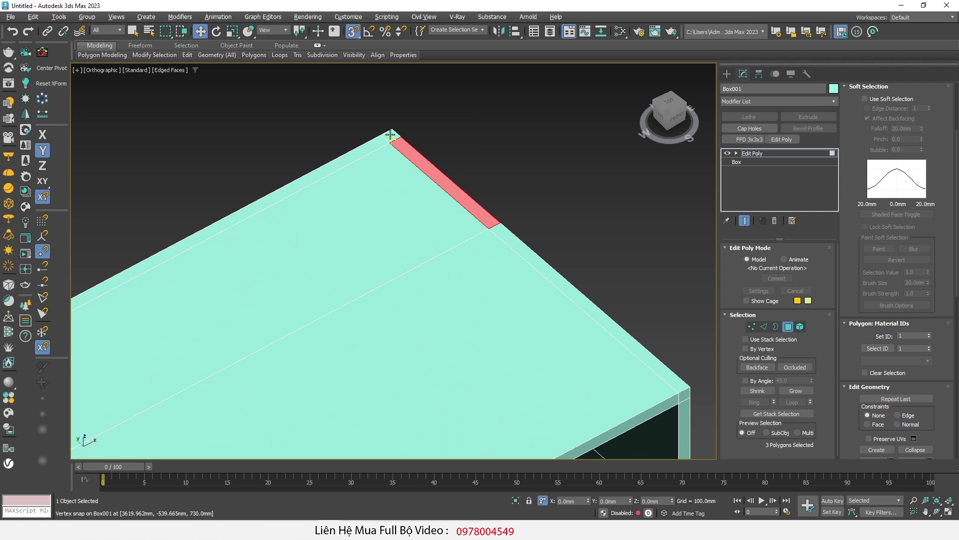
pyautogui.scroll(-5, 442, 169)
pyautogui.keyDown('alt'); pyautogui.moveTo(418, 224); pyautogui.dragTo(441, 195, button='middle'); pyautogui.keyUp('alt')
pyautogui.scroll(2, 441, 195)
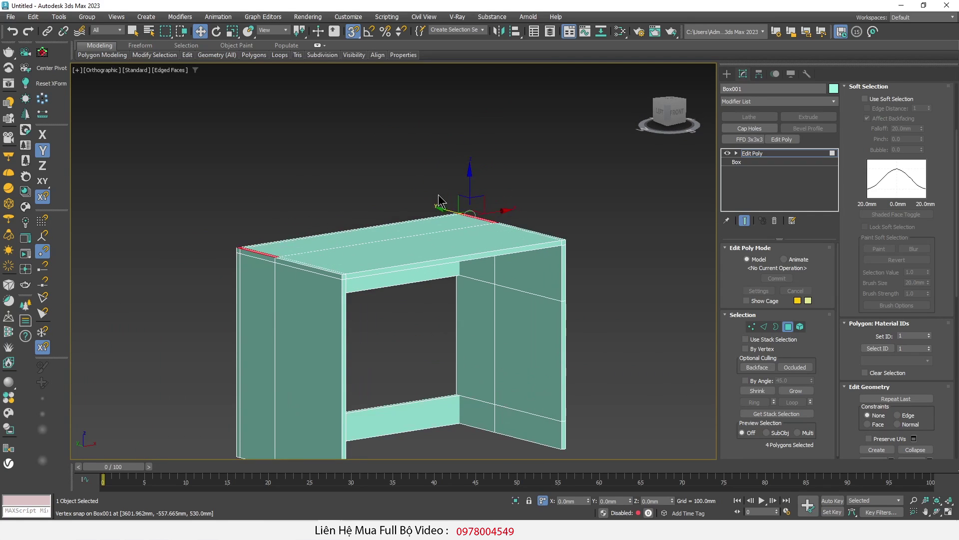
pyautogui.moveTo(428, 238)
pyautogui.keyDown('alt'); pyautogui.mouseDown(button='middle')
pyautogui.moveTo(421, 255)
pyautogui.moveTo(442, 280)
pyautogui.mouseUp(button='middle'); pyautogui.keyUp('alt')
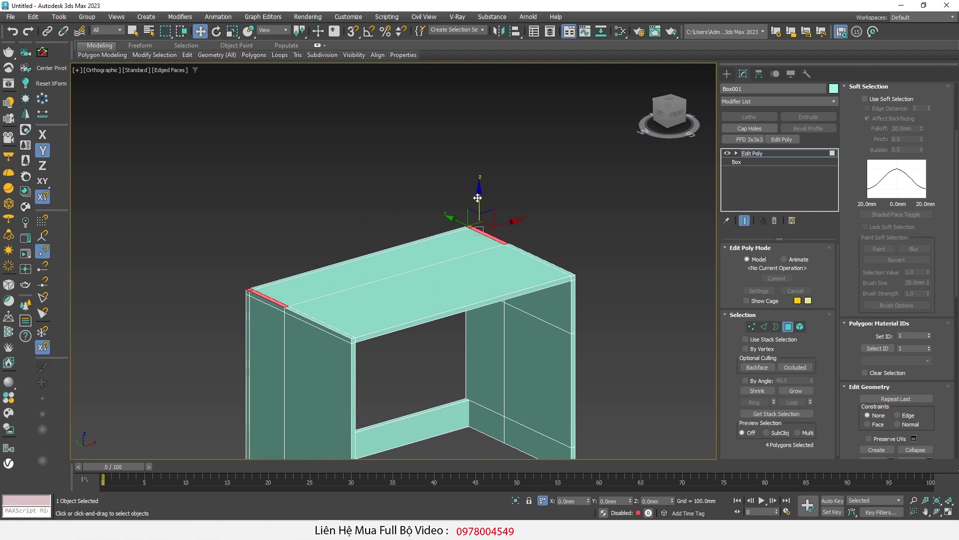
# Snap the strip tops to the desktop, then raise them 980 mm as uprights.
pyautogui.moveTo(479, 203); pyautogui.dragTo(489, 107)
pyautogui.scroll(2, 499, 210)
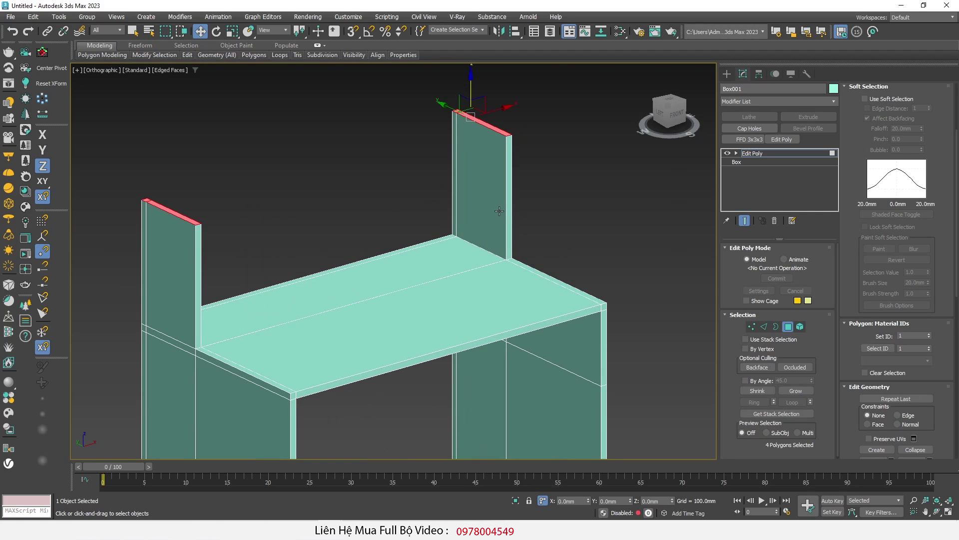
pyautogui.moveTo(493, 176); pyautogui.dragTo(495, 189, button='middle')
pyautogui.press('s')
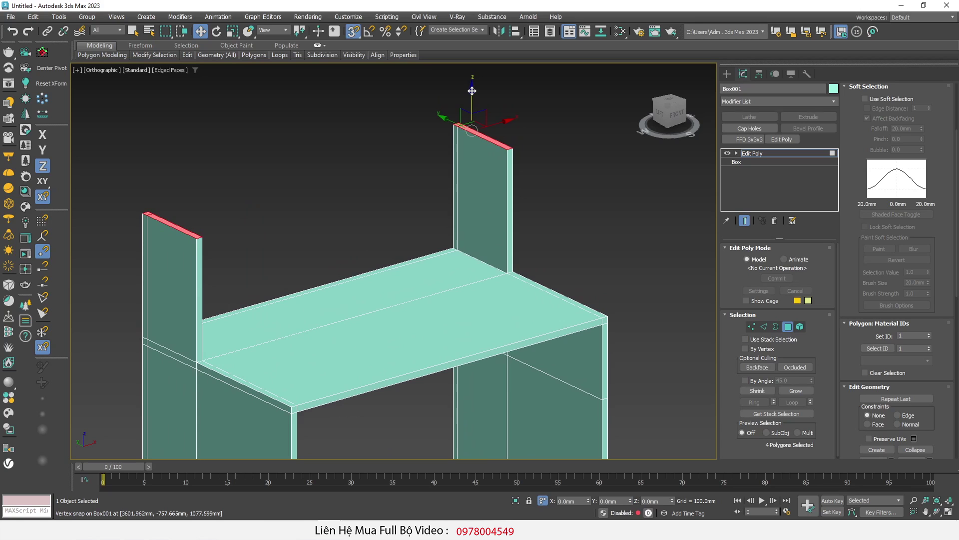
pyautogui.moveTo(472, 92); pyautogui.dragTo(470, 250)
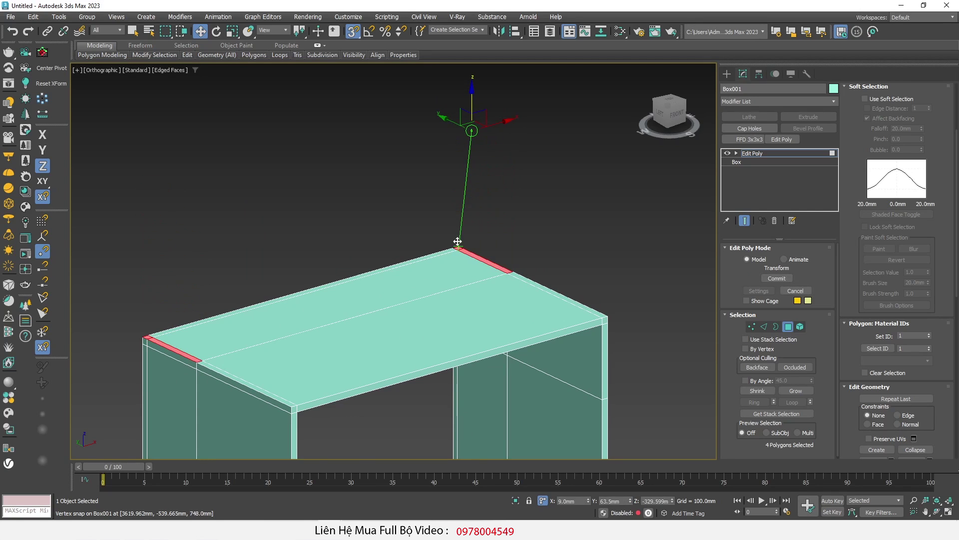
pyautogui.click(664, 501)
pyautogui.scroll(-1, 375, 330)
pyautogui.write('980')
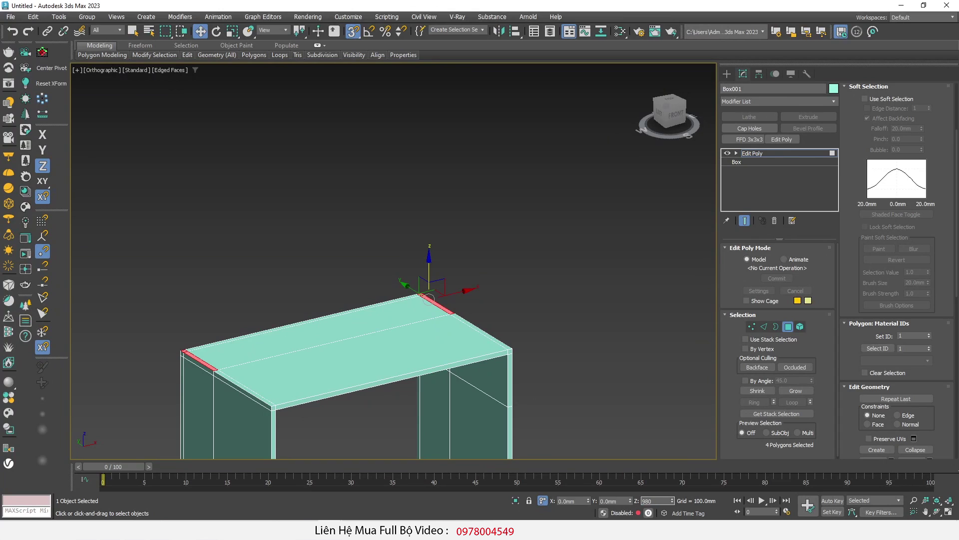
pyautogui.press('Return')
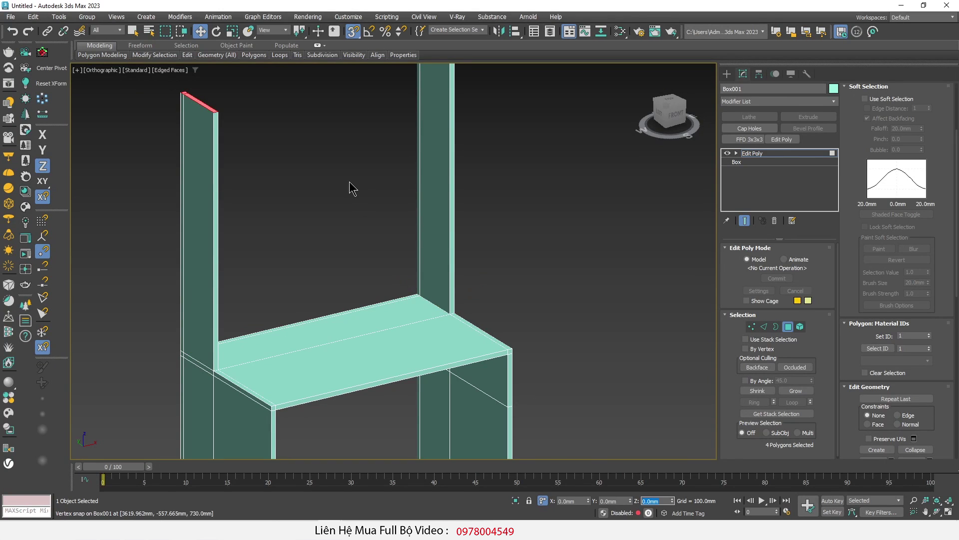
pyautogui.scroll(2, 311, 210)
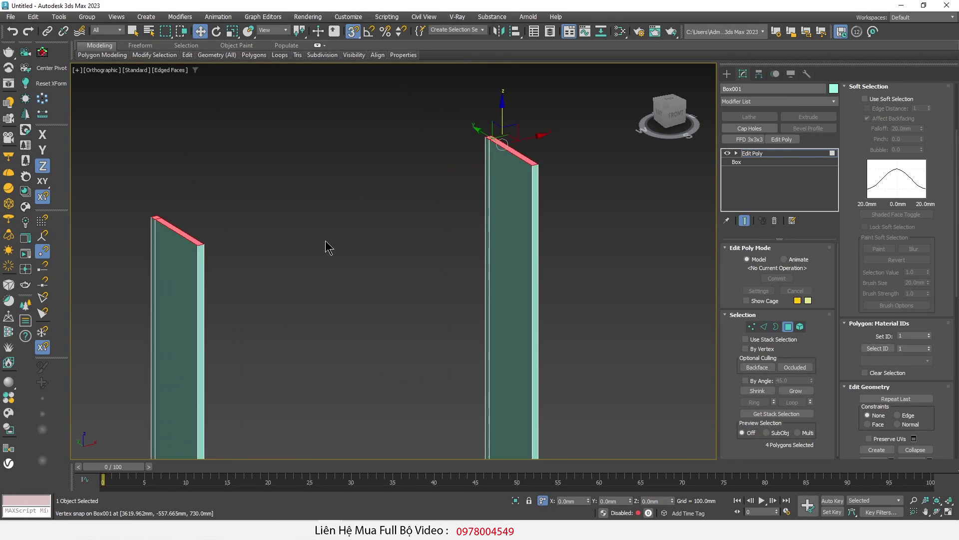
pyautogui.rightClick(389, 218)
# Extrude the selected top faces of the uprights by 18mm.
pyautogui.click(311, 246)
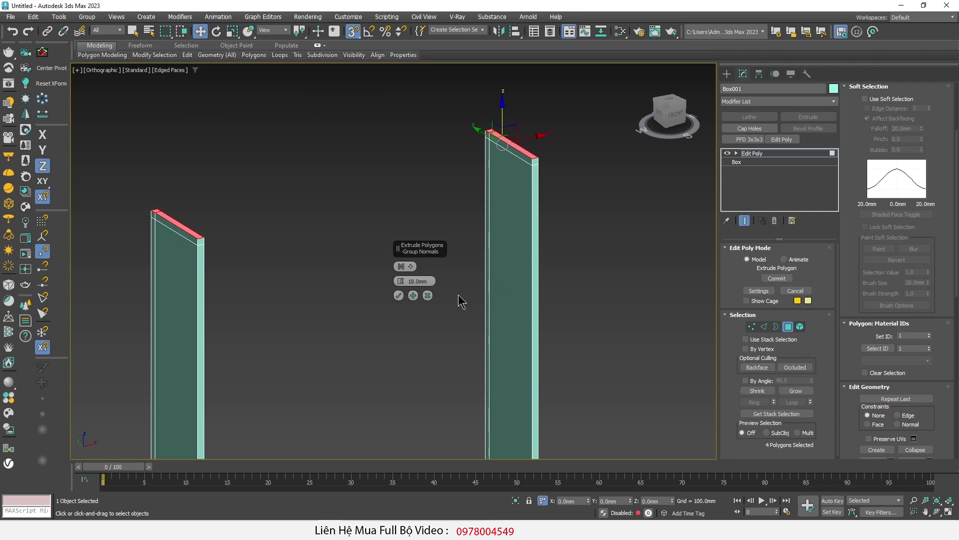
pyautogui.doubleClick(422, 281)
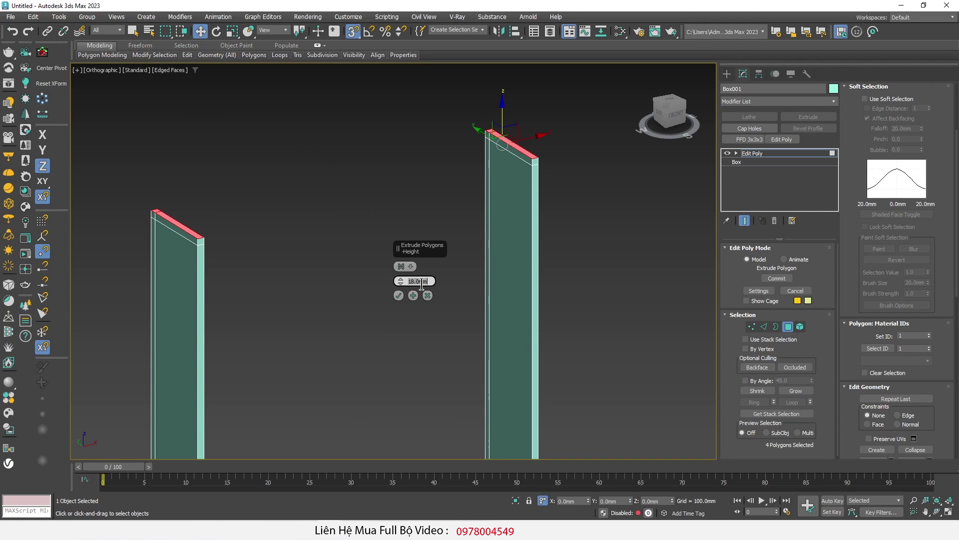
pyautogui.click(398, 295)
pyautogui.scroll(1, 394, 289)
pyautogui.scroll(2, 517, 145)
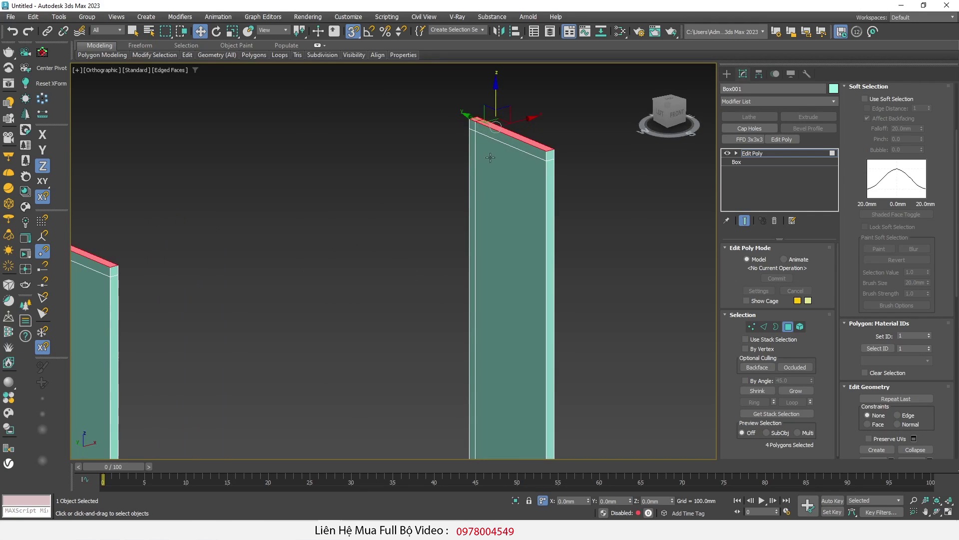
# Stretch the cap's end faces along X into a board reaching the left upright.
pyautogui.click(517, 144)
pyautogui.scroll(3, 517, 144)
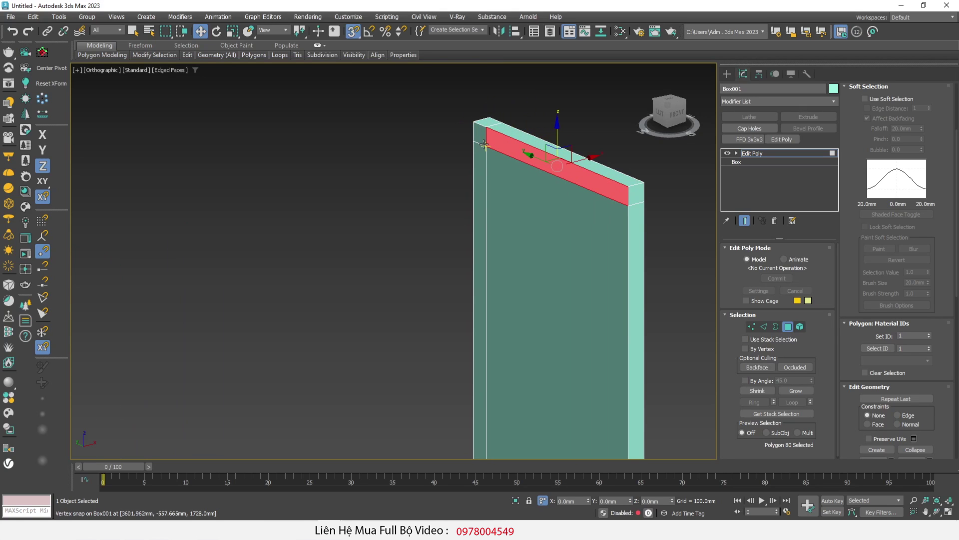
pyautogui.scroll(-5, 492, 150)
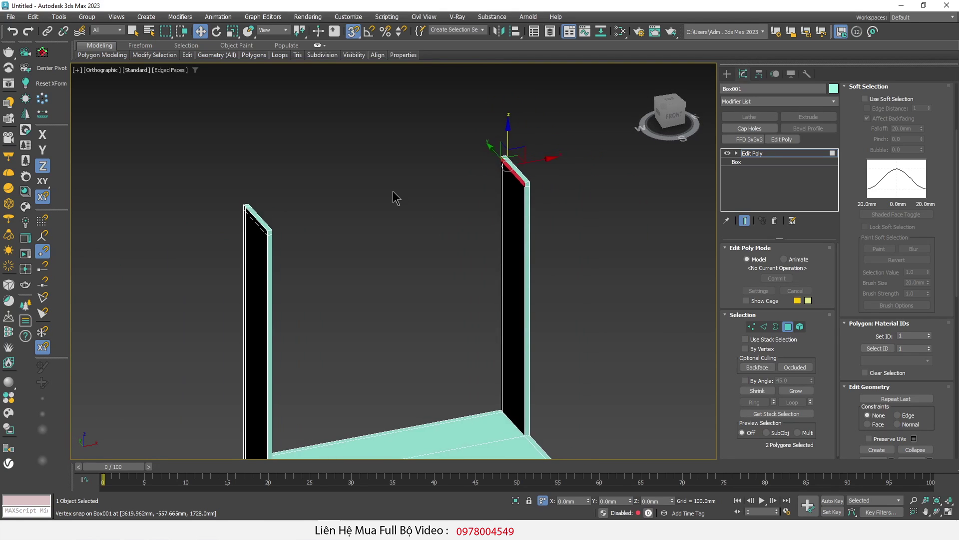
pyautogui.scroll(2, 394, 197)
pyautogui.keyDown('alt'); pyautogui.moveTo(599, 203); pyautogui.dragTo(584, 195, button='middle'); pyautogui.keyUp('alt')
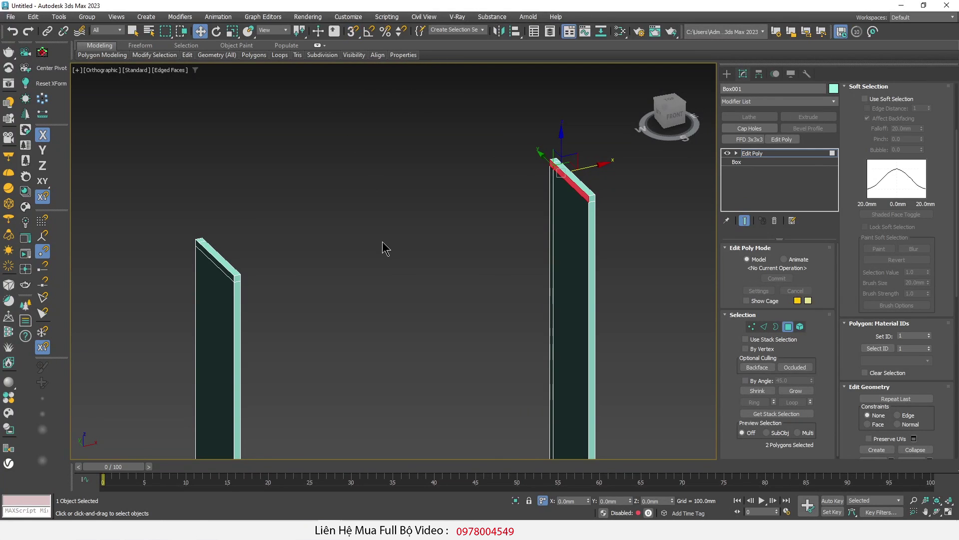
pyautogui.scroll(2, 355, 214)
pyautogui.moveTo(354, 213); pyautogui.dragTo(324, 244, button='middle')
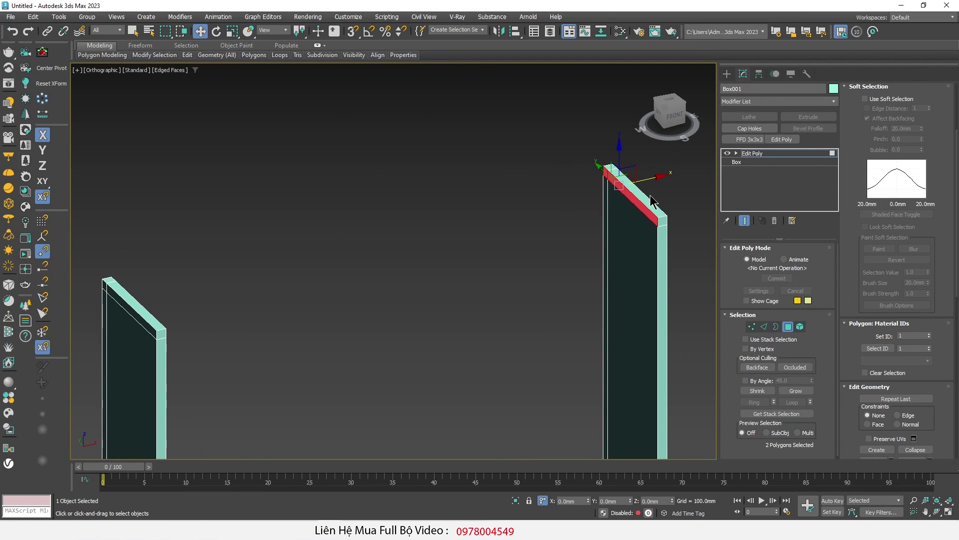
pyautogui.moveTo(653, 179)
pyautogui.mouseDown()
pyautogui.moveTo(157, 300)
pyautogui.moveTo(172, 300)
pyautogui.moveTo(173, 285)
pyautogui.moveTo(156, 281)
pyautogui.mouseUp()
pyautogui.hotkey('ctrl', 'd')
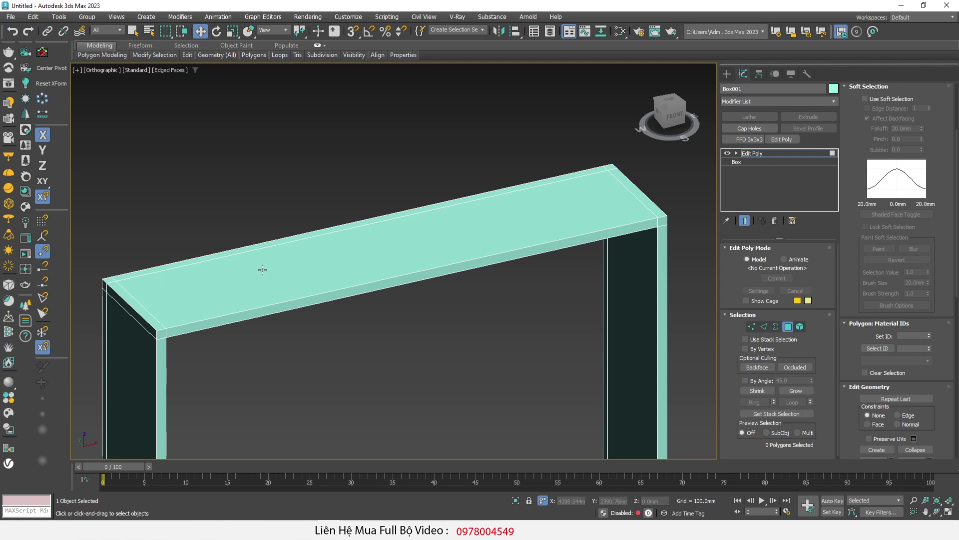
pyautogui.scroll(-3, 230, 275)
pyautogui.scroll(-4, 334, 301)
pyautogui.moveTo(334, 302)
pyautogui.keyDown('alt'); pyautogui.mouseDown(button='middle')
pyautogui.moveTo(273, 296)
pyautogui.moveTo(524, 285)
pyautogui.moveTo(271, 299)
pyautogui.mouseUp(button='middle'); pyautogui.keyUp('alt')
pyautogui.scroll(5, 272, 298)
pyautogui.scroll(3, 254, 284)
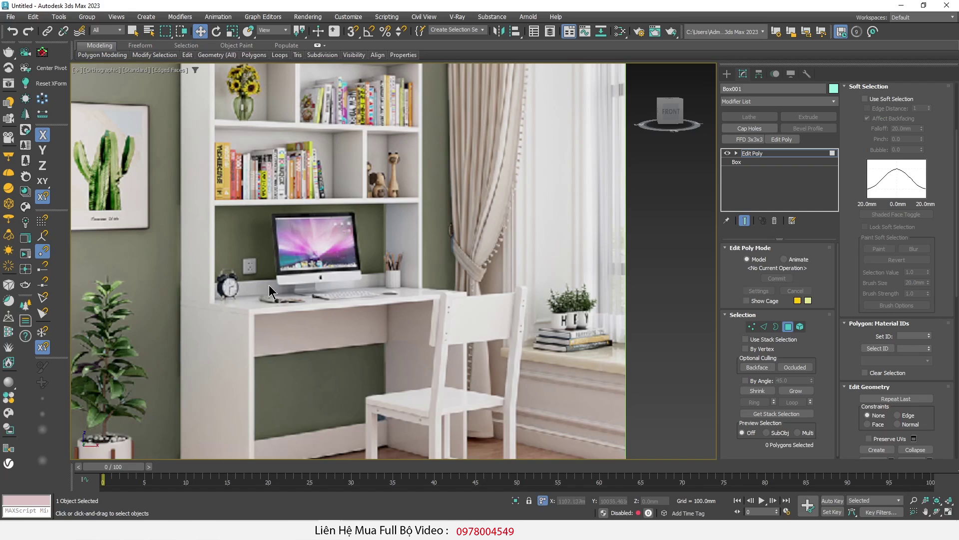
pyautogui.scroll(3, 270, 283)
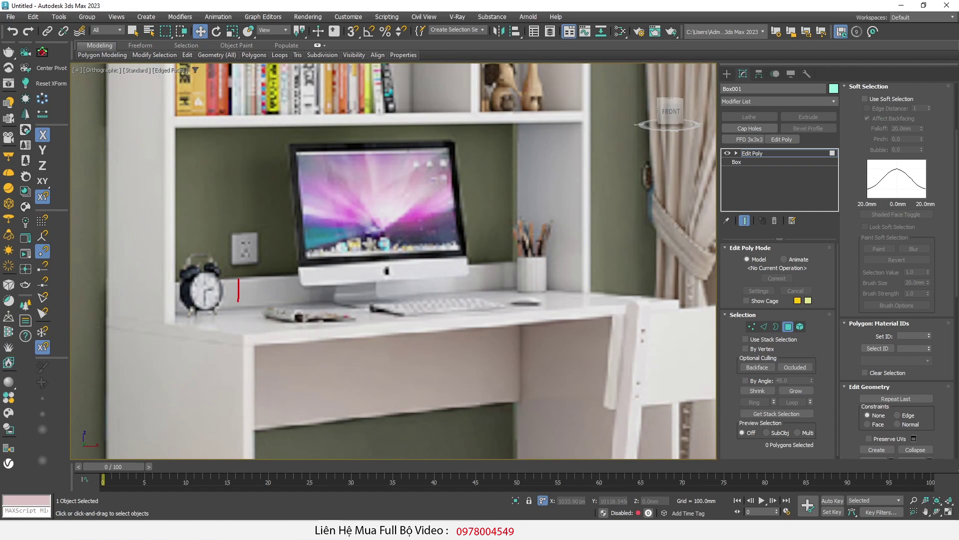
pyautogui.scroll(-2, 285, 248)
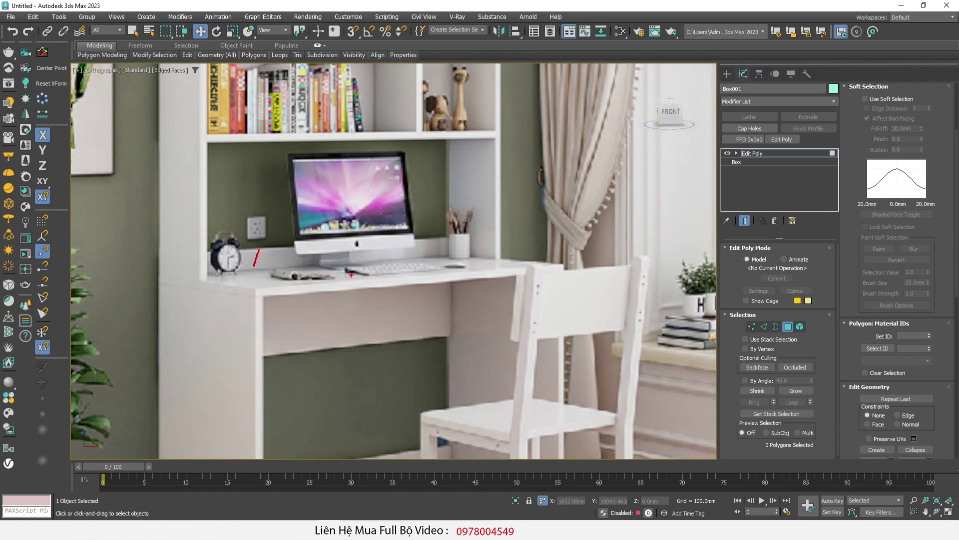
pyautogui.moveTo(269, 284); pyautogui.dragTo(227, 248)
pyautogui.press('Escape')
pyautogui.scroll(-3, 338, 273)
pyautogui.scroll(-3, 236, 277)
pyautogui.scroll(4, 470, 290)
pyautogui.moveTo(471, 290)
pyautogui.keyDown('alt'); pyautogui.mouseDown(button='middle')
pyautogui.moveTo(541, 332)
pyautogui.moveTo(559, 327)
pyautogui.moveTo(465, 324)
pyautogui.mouseUp(button='middle'); pyautogui.keyUp('alt')
pyautogui.scroll(2, 532, 293)
pyautogui.hotkey('alt', 'shift', 'w')
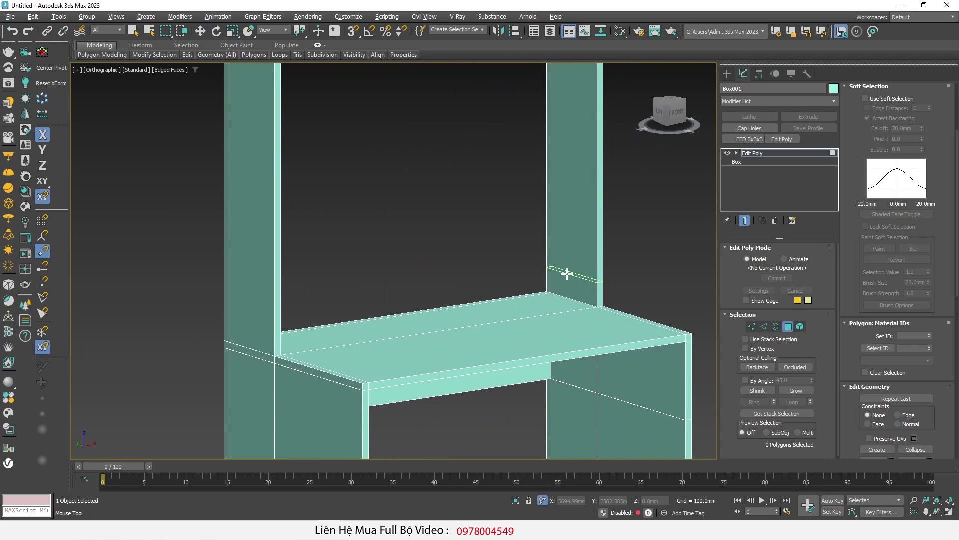
# Cut a Swift Loop across the upright and snap it down to desktop level.
pyautogui.click(567, 274)
pyautogui.press('w')
pyautogui.scroll(3, 628, 278)
pyautogui.press('s')
pyautogui.moveTo(481, 231); pyautogui.dragTo(482, 298)
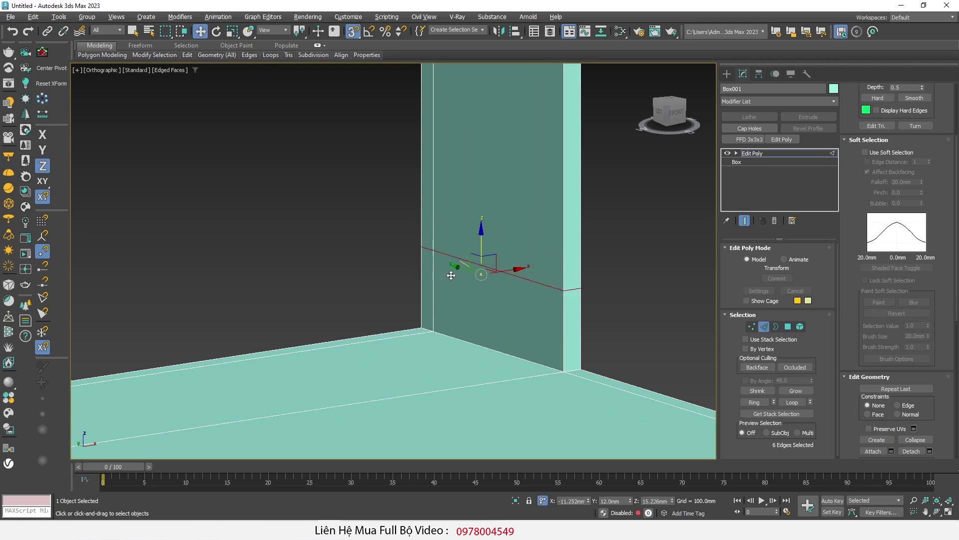
# Offset the loop by 300 in Z, turn snapping off, and select the small upright face.
pyautogui.click(654, 500)
pyautogui.write('300')
pyautogui.press('Return')
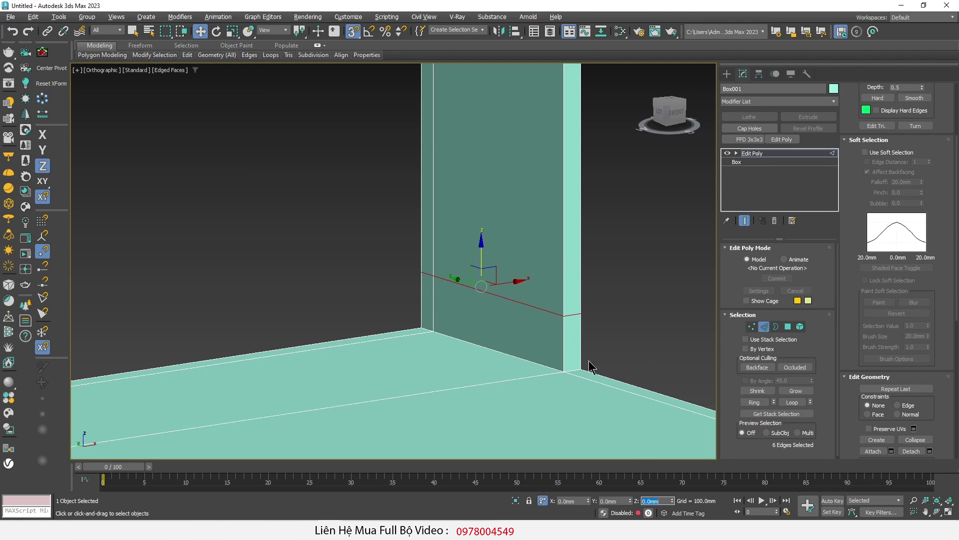
pyautogui.scroll(-4, 529, 256)
pyautogui.scroll(3, 529, 256)
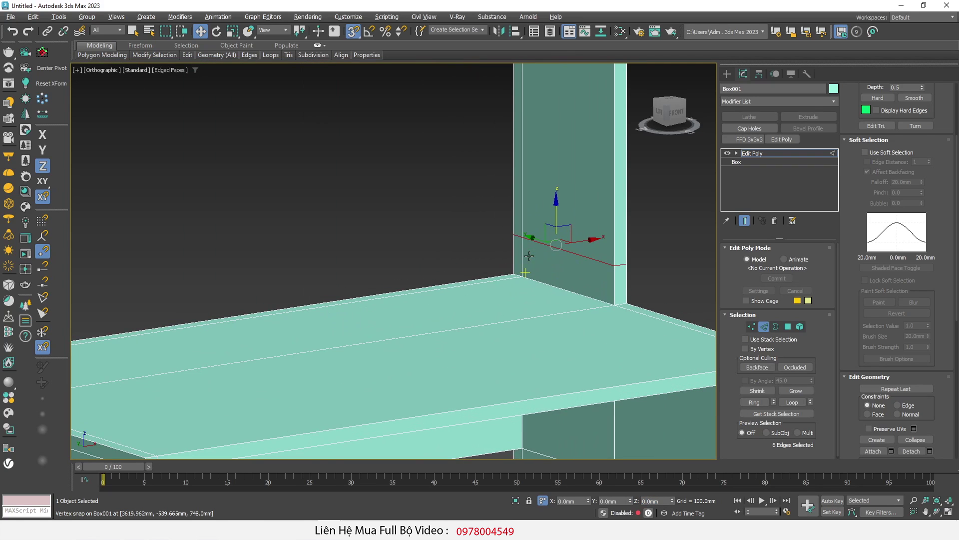
pyautogui.press('s')
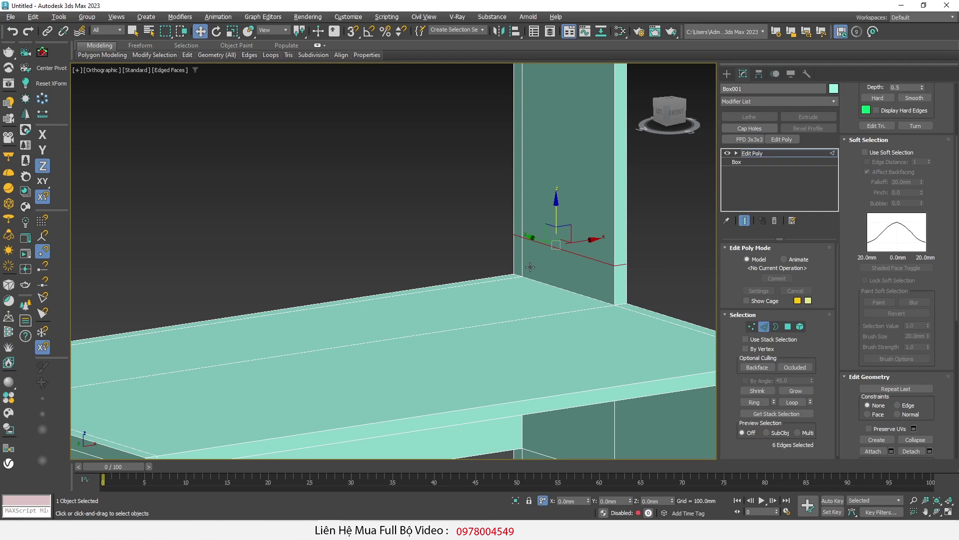
pyautogui.press('4')
pyautogui.click(522, 255)
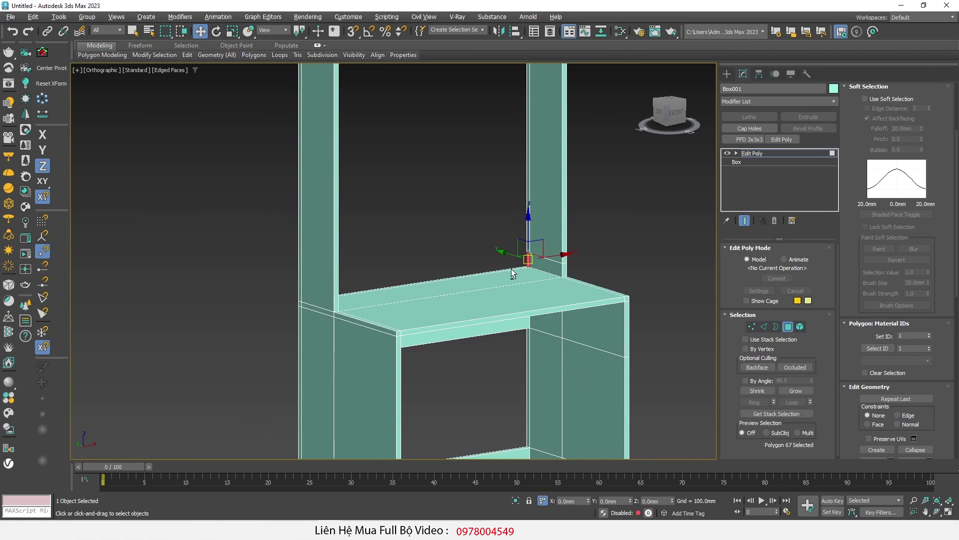
# Move the back strip's corner vertex along X to meet the left upright.
pyautogui.scroll(3, 445, 287)
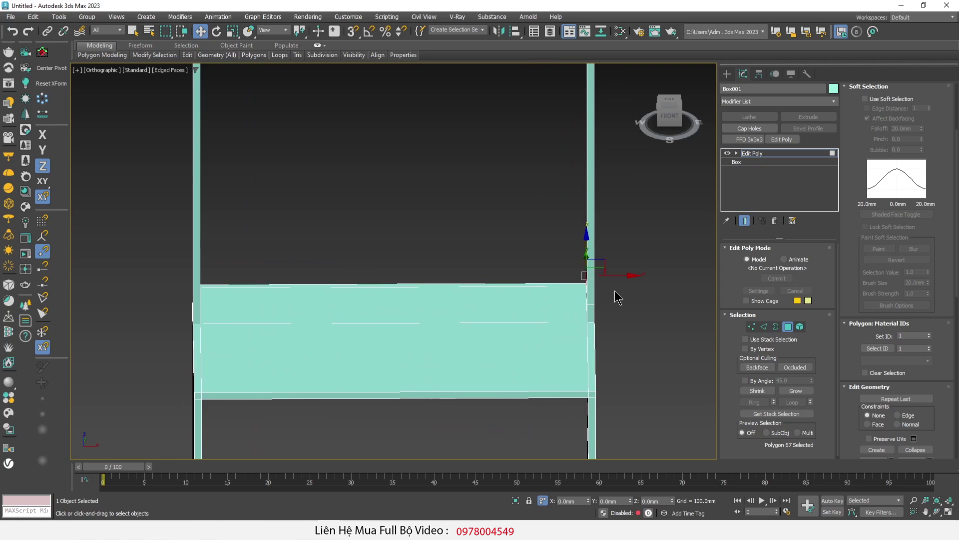
pyautogui.hotkey('ctrl', 'd')
pyautogui.moveTo(236, 294)
pyautogui.keyDown('alt'); pyautogui.mouseDown(button='middle')
pyautogui.moveTo(295, 291)
pyautogui.moveTo(286, 250)
pyautogui.mouseUp(button='middle'); pyautogui.keyUp('alt')
pyautogui.scroll(5, 280, 240)
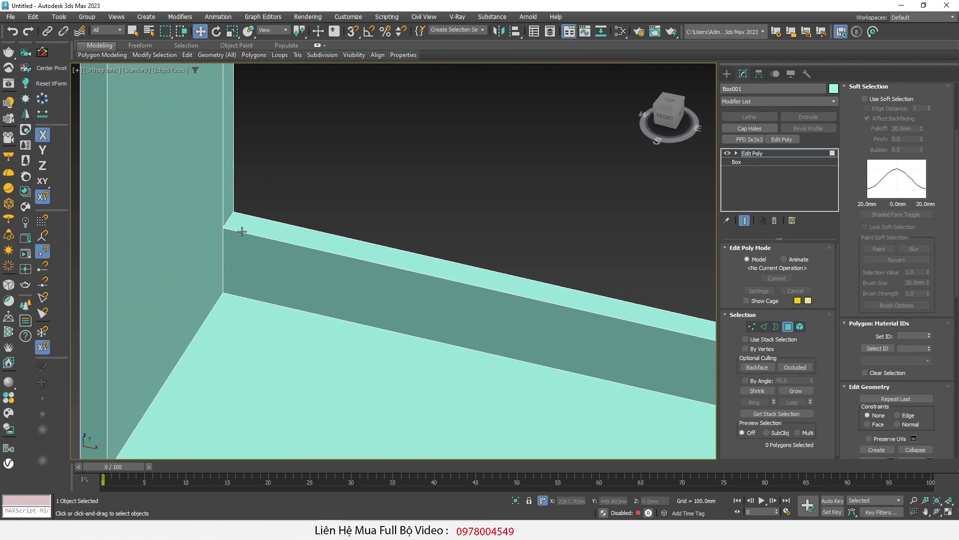
pyautogui.press('1')
pyautogui.click(224, 232)
pyautogui.moveTo(265, 235)
pyautogui.mouseDown()
pyautogui.moveTo(278, 248)
pyautogui.moveTo(325, 251)
pyautogui.mouseUp()
# Orbit toward the front and zoom out to show the whole model.
pyautogui.scroll(-2, 329, 253)
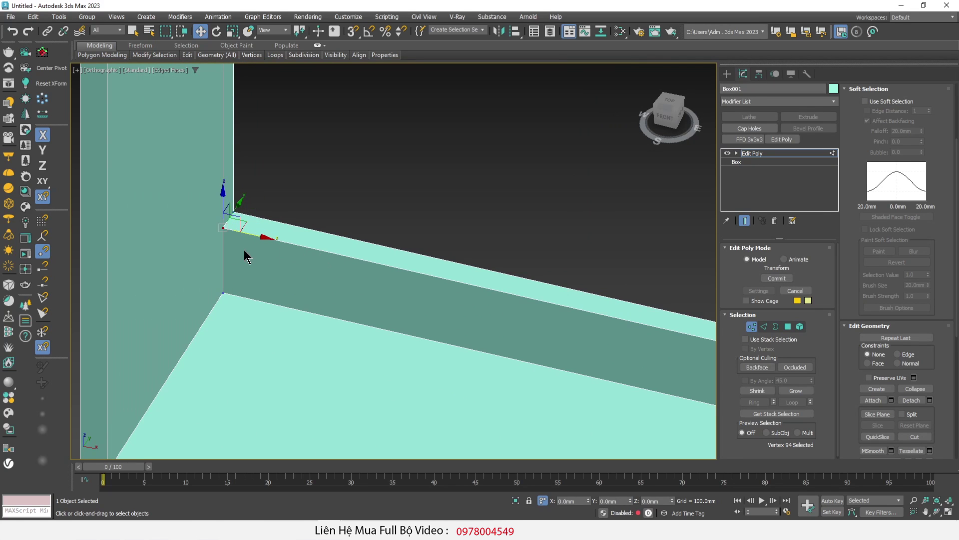
pyautogui.scroll(-3, 246, 248)
pyautogui.scroll(2, 220, 261)
pyautogui.scroll(-2, 253, 257)
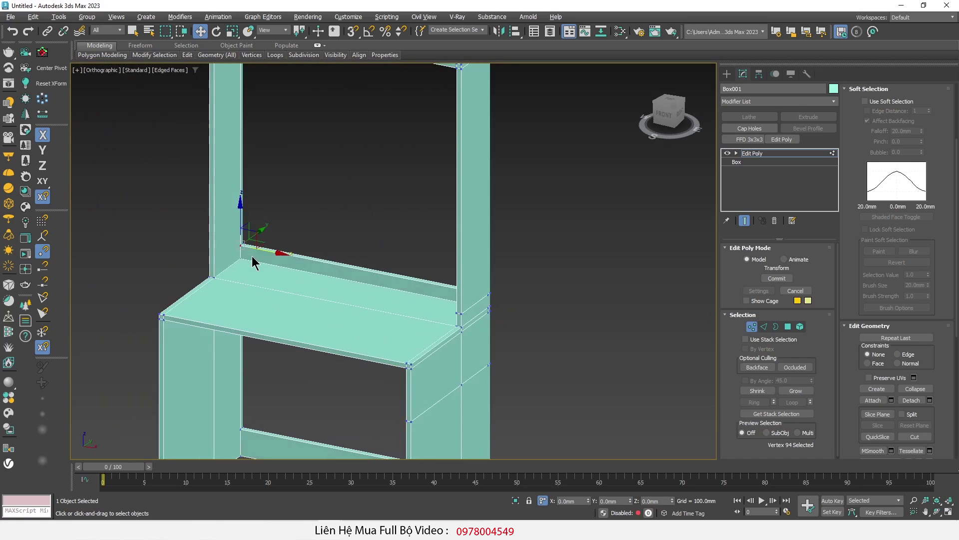
pyautogui.keyDown('alt'); pyautogui.moveTo(252, 257); pyautogui.dragTo(238, 243, button='middle'); pyautogui.keyUp('alt')
pyautogui.scroll(4, 237, 244)
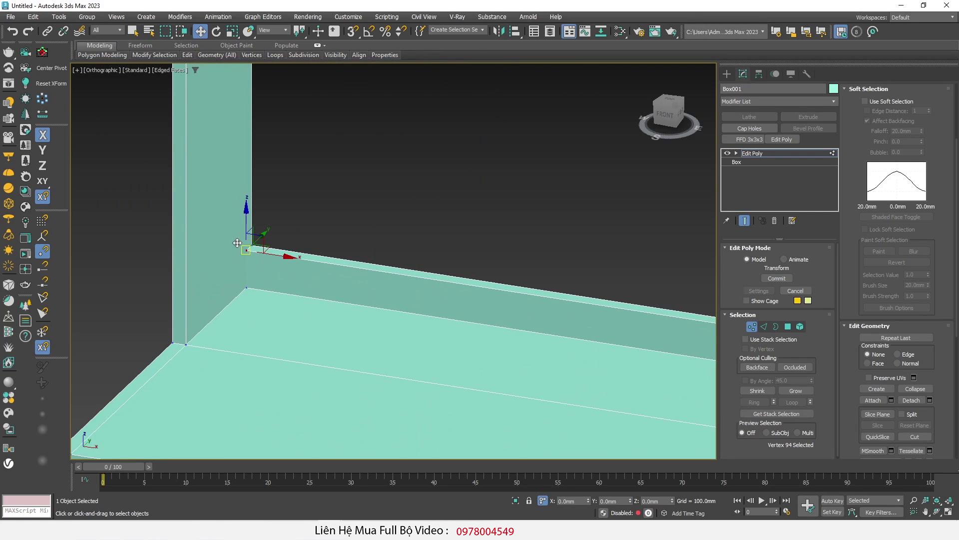
pyautogui.scroll(-4, 238, 244)
pyautogui.scroll(-3, 239, 250)
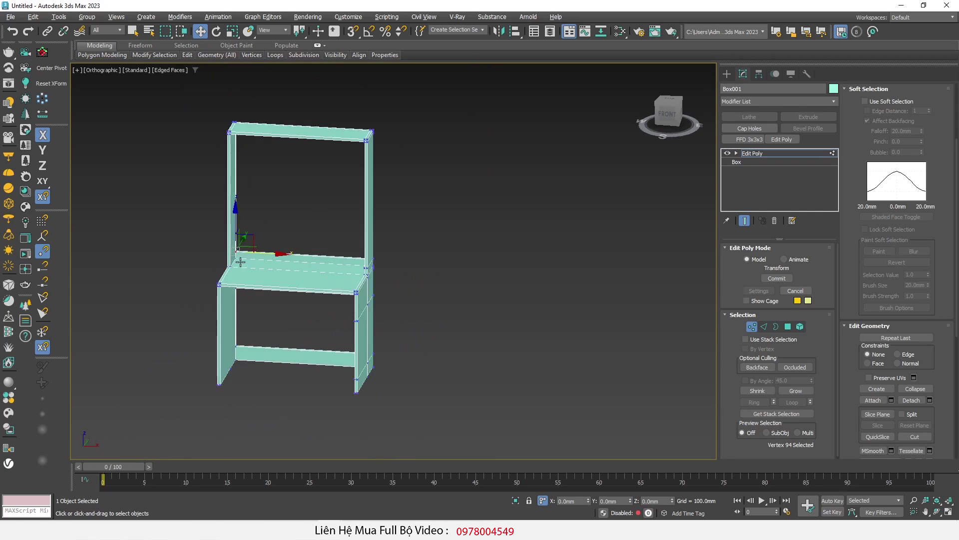
pyautogui.moveTo(240, 250); pyautogui.dragTo(334, 306, button='middle')
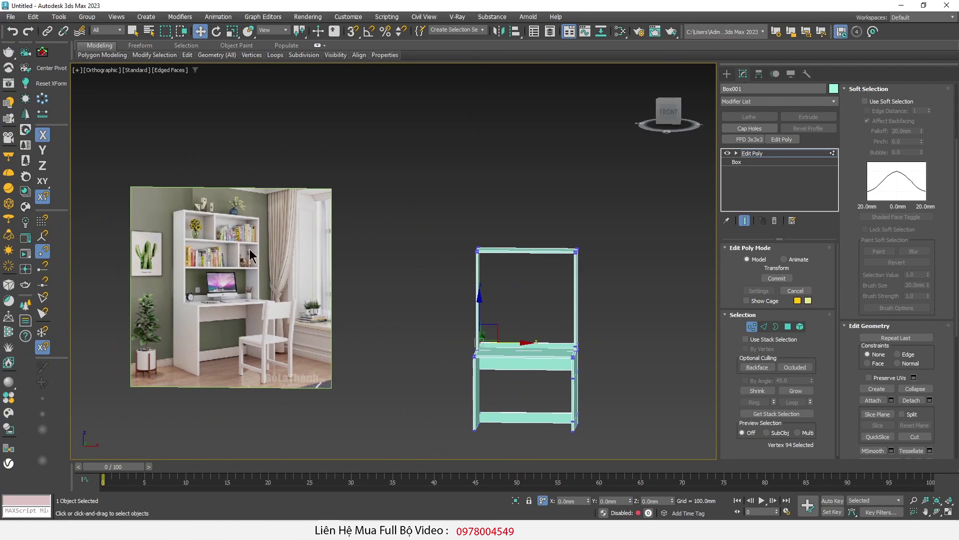
pyautogui.scroll(5, 217, 241)
pyautogui.scroll(3, 212, 275)
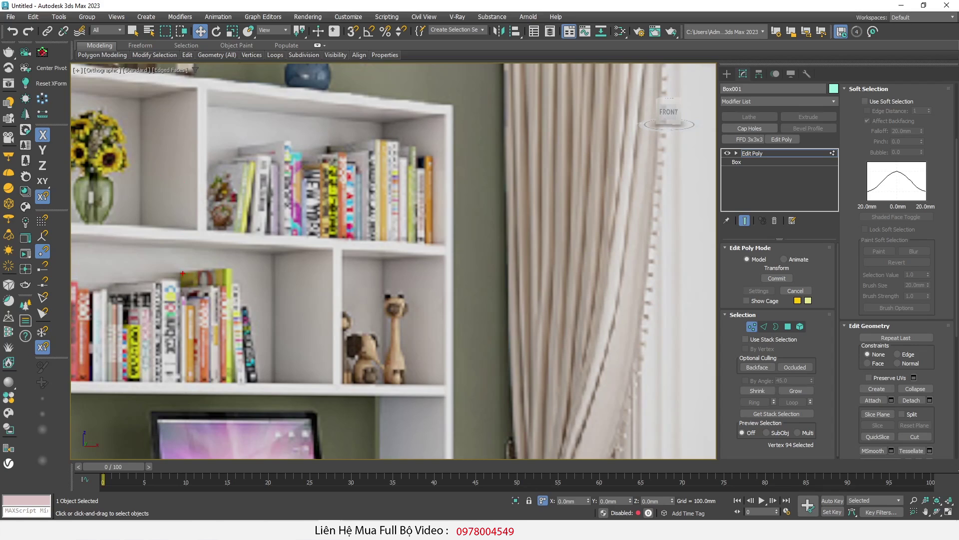
pyautogui.moveTo(154, 257); pyautogui.dragTo(176, 238)
pyautogui.moveTo(129, 105)
pyautogui.mouseDown()
pyautogui.moveTo(399, 170)
pyautogui.moveTo(413, 389)
pyautogui.mouseUp()
pyautogui.moveTo(146, 239); pyautogui.dragTo(483, 245)
pyautogui.moveTo(319, 240); pyautogui.dragTo(348, 414)
pyautogui.moveTo(91, 388); pyautogui.dragTo(518, 400)
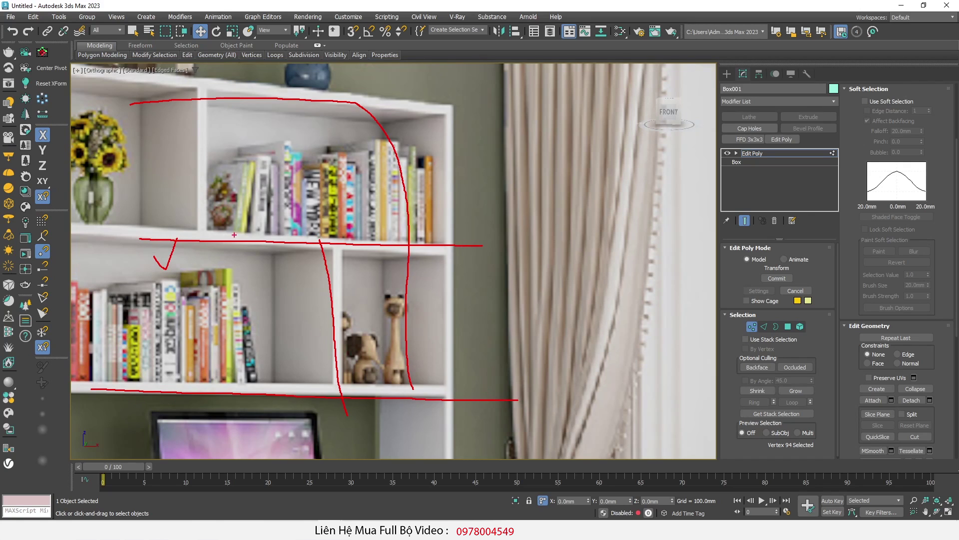
pyautogui.press('Escape')
pyautogui.scroll(-5, 475, 245)
pyautogui.moveTo(599, 243); pyautogui.dragTo(486, 258, button='middle')
pyautogui.scroll(3, 150, 220)
pyautogui.scroll(3, 148, 217)
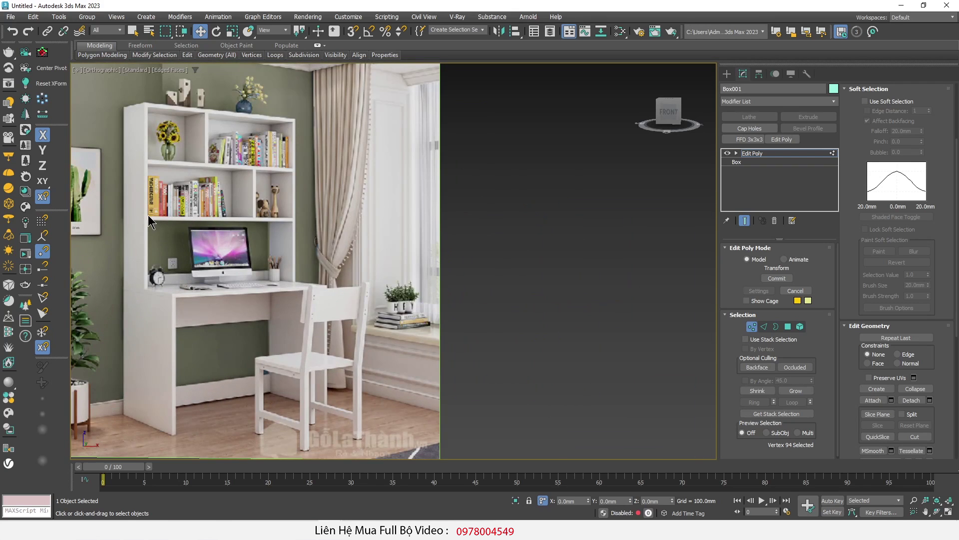
pyautogui.scroll(3, 148, 216)
pyautogui.moveTo(173, 240); pyautogui.dragTo(178, 400)
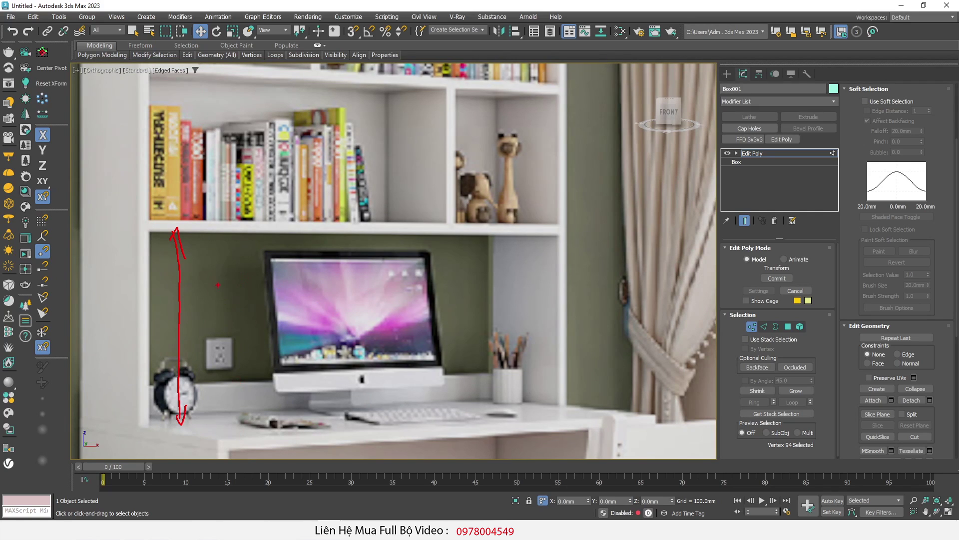
pyautogui.moveTo(222, 243); pyautogui.dragTo(223, 404)
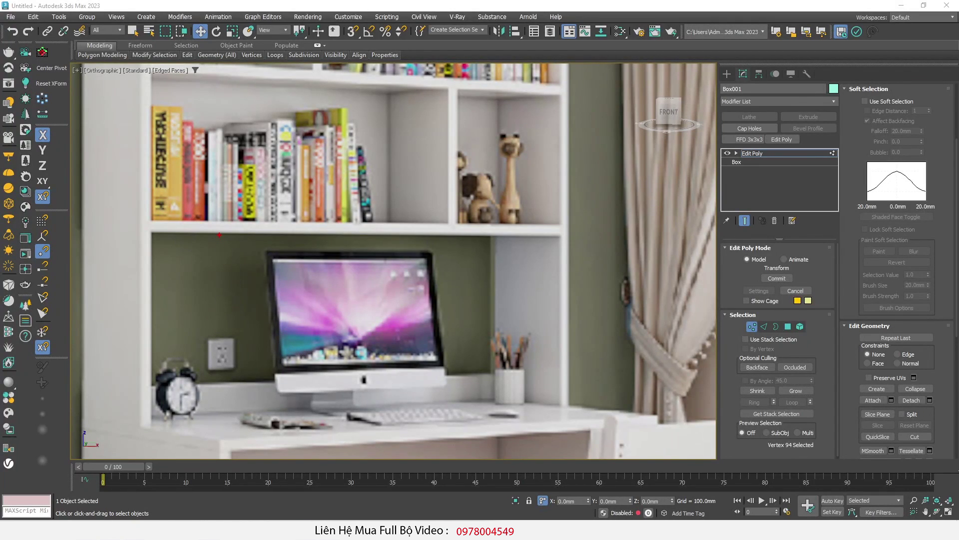
pyautogui.moveTo(222, 254); pyautogui.dragTo(223, 363)
pyautogui.moveTo(211, 414); pyautogui.dragTo(243, 410)
pyautogui.scroll(-5, 331, 301)
pyautogui.moveTo(550, 302)
pyautogui.mouseDown(button='middle')
pyautogui.moveTo(395, 286)
pyautogui.moveTo(446, 321)
pyautogui.mouseUp(button='middle')
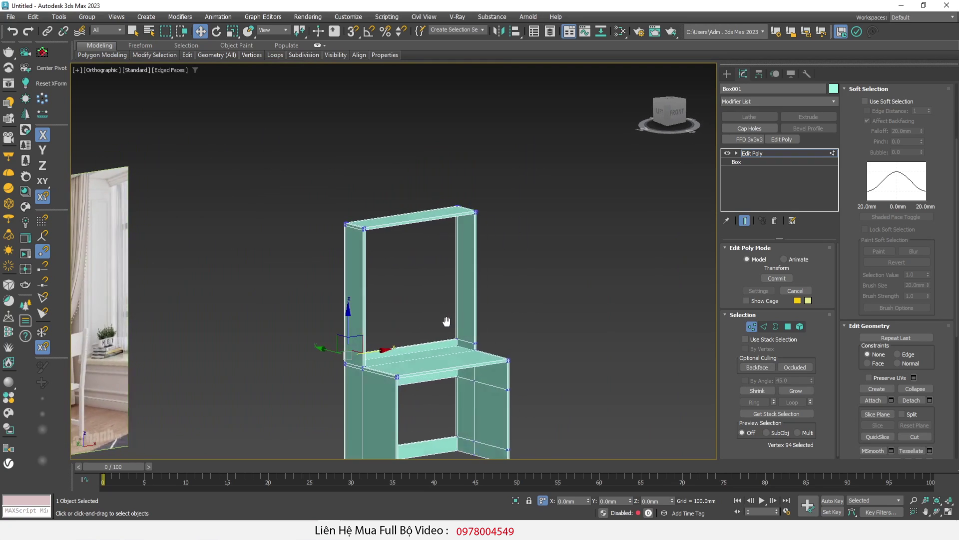
# Move the side post's horizontal edge loop 400 mm higher with snapping on.
pyautogui.scroll(5, 446, 321)
pyautogui.click(490, 305)
pyautogui.press('2')
pyautogui.scroll(2, 492, 305)
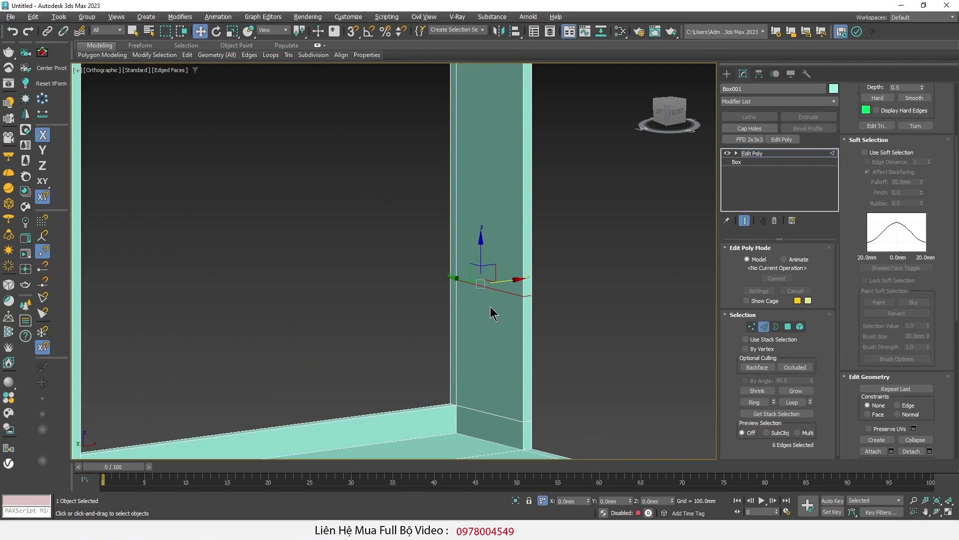
pyautogui.moveTo(491, 309); pyautogui.dragTo(502, 263, button='middle')
pyautogui.press('s')
pyautogui.moveTo(492, 214); pyautogui.dragTo(463, 344)
pyautogui.doubleClick(659, 501)
pyautogui.press('Return')
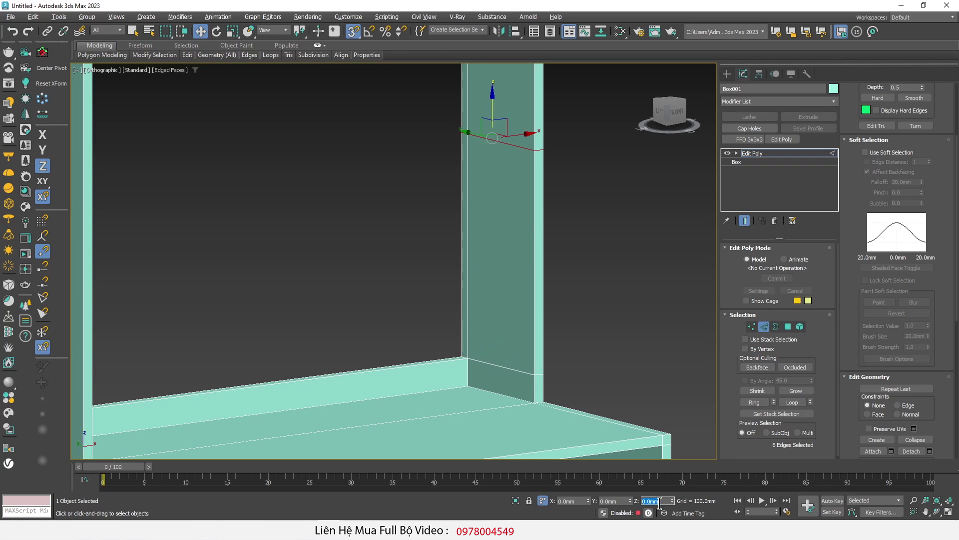
# Orbit to compare the model against the reference photo, then recentre the desk.
pyautogui.scroll(-5, 514, 315)
pyautogui.moveTo(514, 315)
pyautogui.keyDown('alt'); pyautogui.mouseDown(button='middle')
pyautogui.moveTo(507, 215)
pyautogui.moveTo(506, 239)
pyautogui.mouseUp(button='middle'); pyautogui.keyUp('alt')
pyautogui.scroll(5, 507, 216)
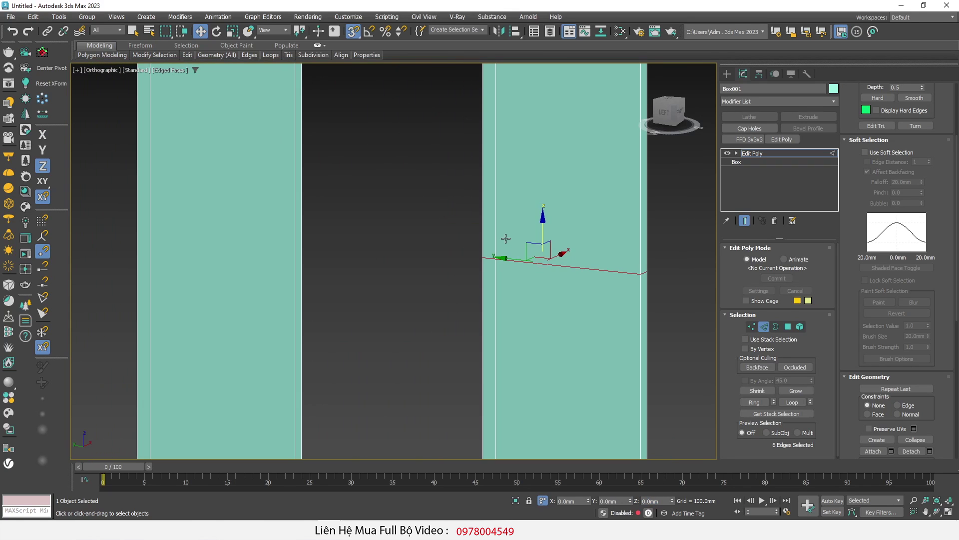
pyautogui.scroll(-5, 505, 238)
pyautogui.keyDown('alt'); pyautogui.moveTo(506, 239); pyautogui.dragTo(323, 256, button='middle'); pyautogui.keyUp('alt')
pyautogui.scroll(6, 218, 247)
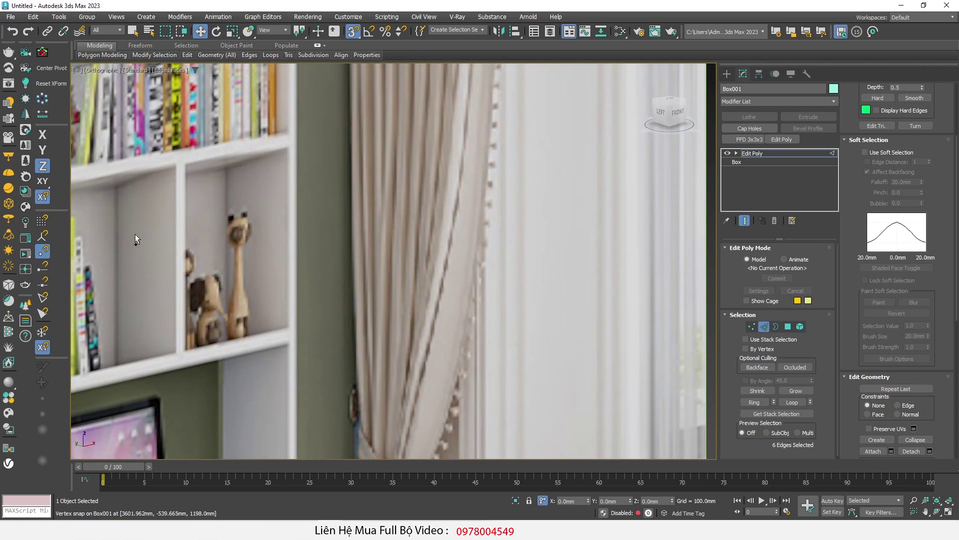
pyautogui.scroll(-5, 314, 225)
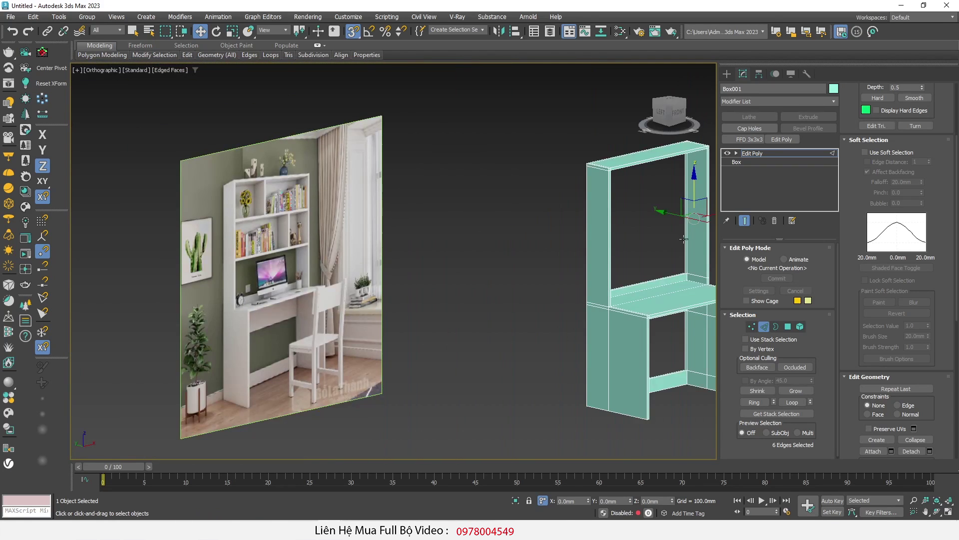
pyautogui.keyDown('alt'); pyautogui.moveTo(315, 225); pyautogui.dragTo(431, 299, button='middle'); pyautogui.keyUp('alt')
pyautogui.scroll(2, 431, 298)
pyautogui.scroll(2, 431, 299)
pyautogui.scroll(3, 403, 355)
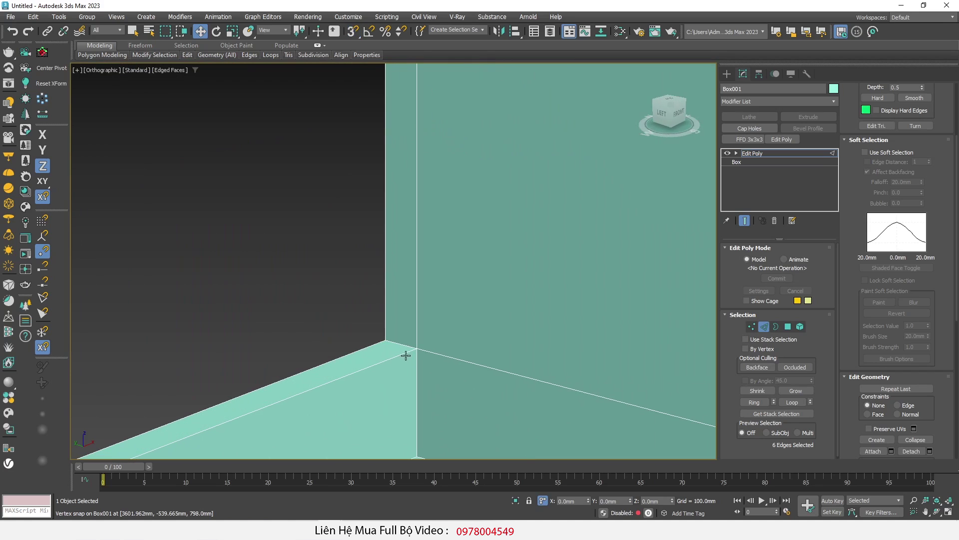
pyautogui.scroll(2, 415, 320)
pyautogui.scroll(-1, 416, 320)
pyautogui.scroll(-3, 420, 350)
pyautogui.scroll(3, 423, 280)
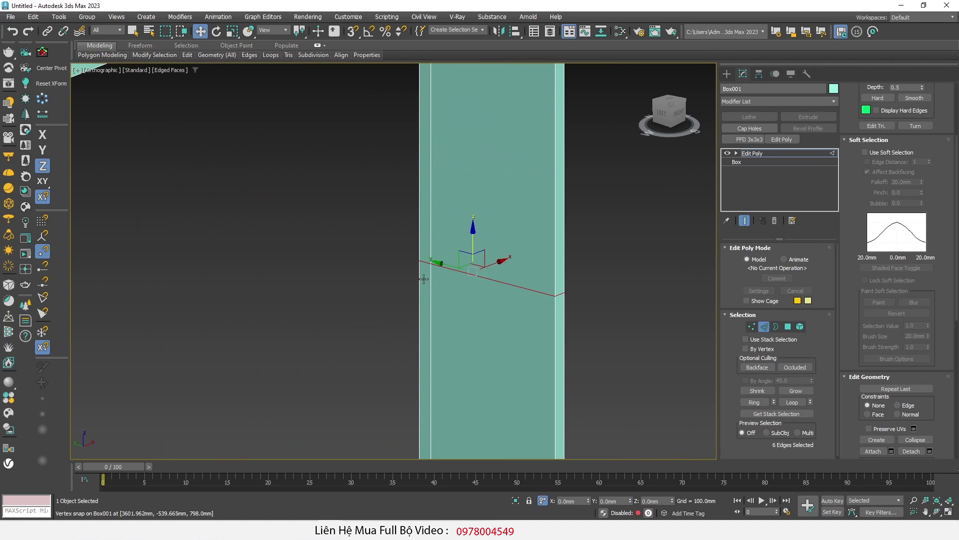
pyautogui.scroll(2, 425, 240)
# Select a horizontal edge on the post and extend it to a Ring of parallel edges.
pyautogui.click(425, 226)
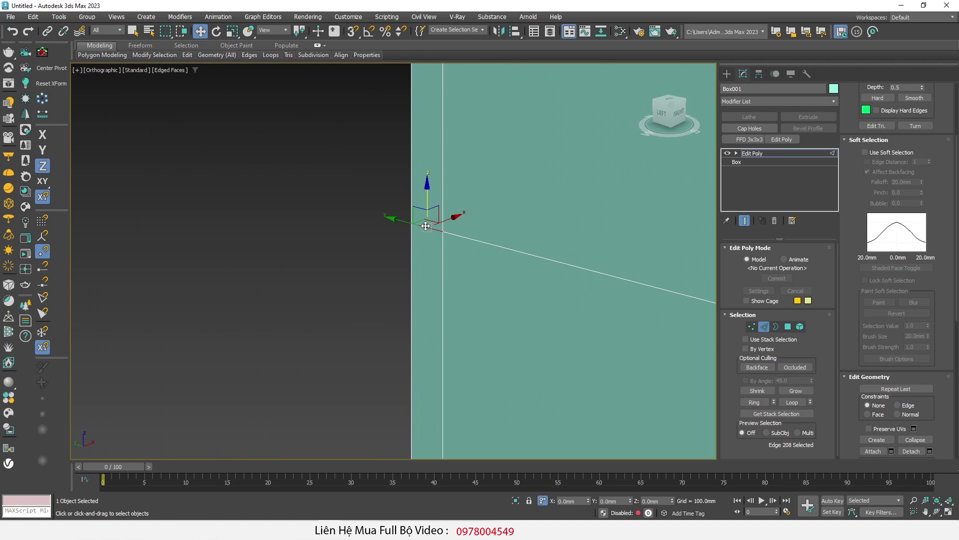
pyautogui.scroll(-2, 430, 237)
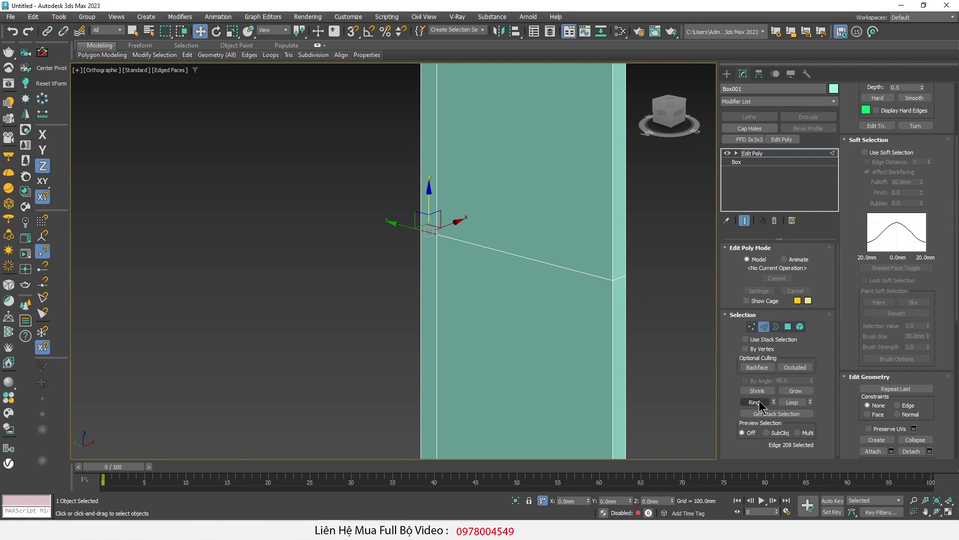
pyautogui.moveTo(532, 307)
pyautogui.keyDown('alt'); pyautogui.mouseDown(button='middle')
pyautogui.moveTo(471, 101)
pyautogui.moveTo(456, 184)
pyautogui.moveTo(372, 190)
pyautogui.moveTo(366, 230)
pyautogui.moveTo(330, 298)
pyautogui.moveTo(382, 302)
pyautogui.moveTo(395, 280)
pyautogui.mouseUp(button='middle'); pyautogui.keyUp('alt')
pyautogui.doubleClick(464, 96)
pyautogui.scroll(5, 450, 209)
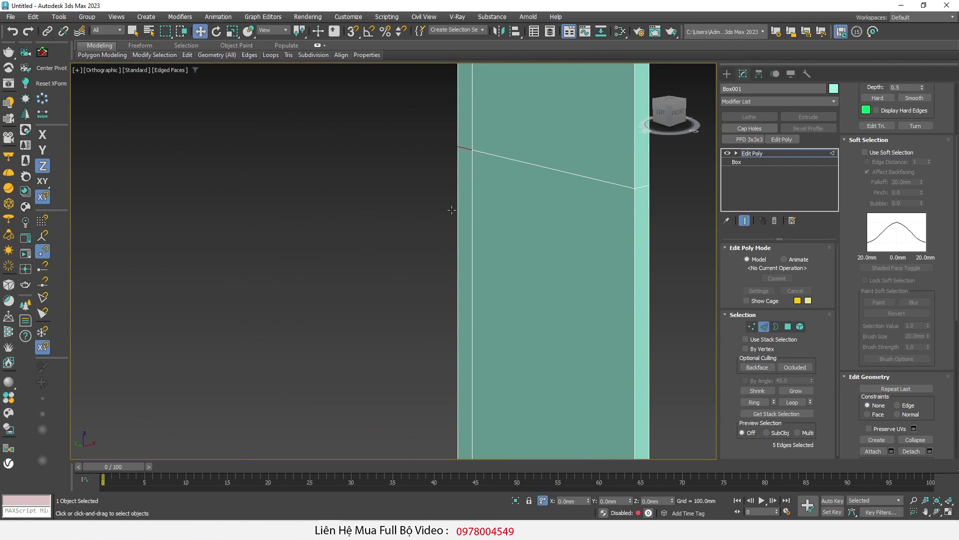
pyautogui.scroll(2, 390, 278)
pyautogui.click(390, 278)
pyautogui.scroll(1, 416, 241)
pyautogui.click(417, 241)
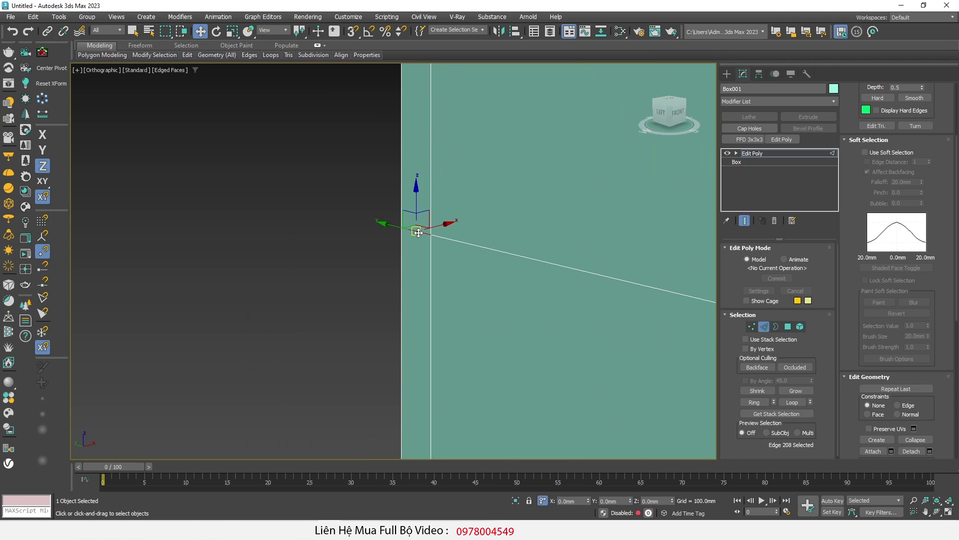
pyautogui.click(764, 402)
# Orbit around the upper frame to inspect the post from a front-left angle.
pyautogui.keyDown('alt'); pyautogui.moveTo(465, 300); pyautogui.dragTo(458, 313, button='middle'); pyautogui.keyUp('alt')
pyautogui.scroll(3, 456, 340)
pyautogui.scroll(-5, 508, 317)
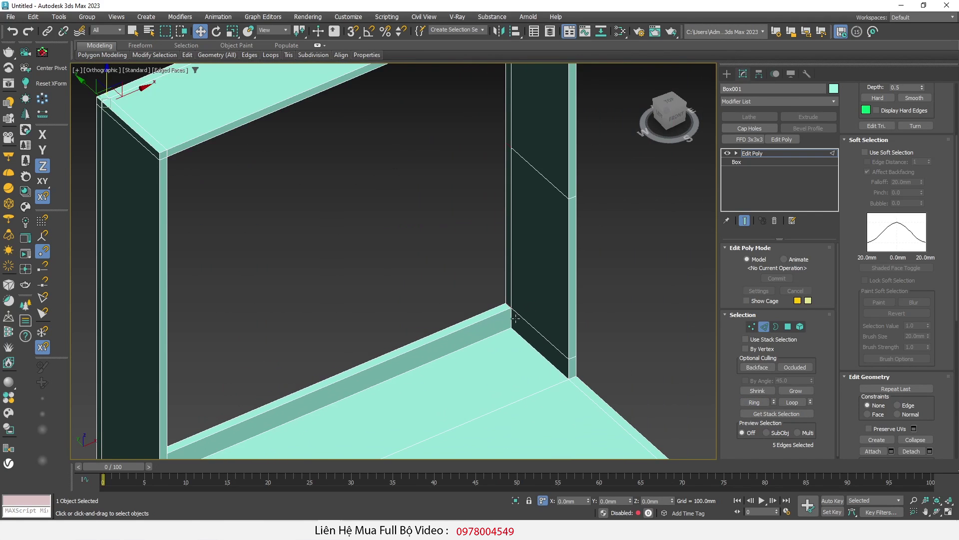
pyautogui.scroll(5, 575, 275)
pyautogui.scroll(3, 479, 299)
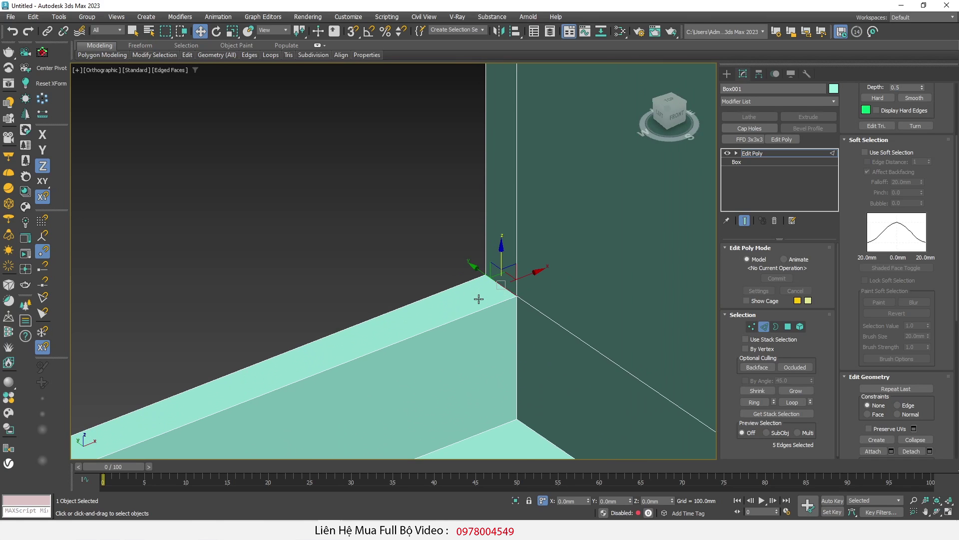
pyautogui.scroll(-5, 403, 243)
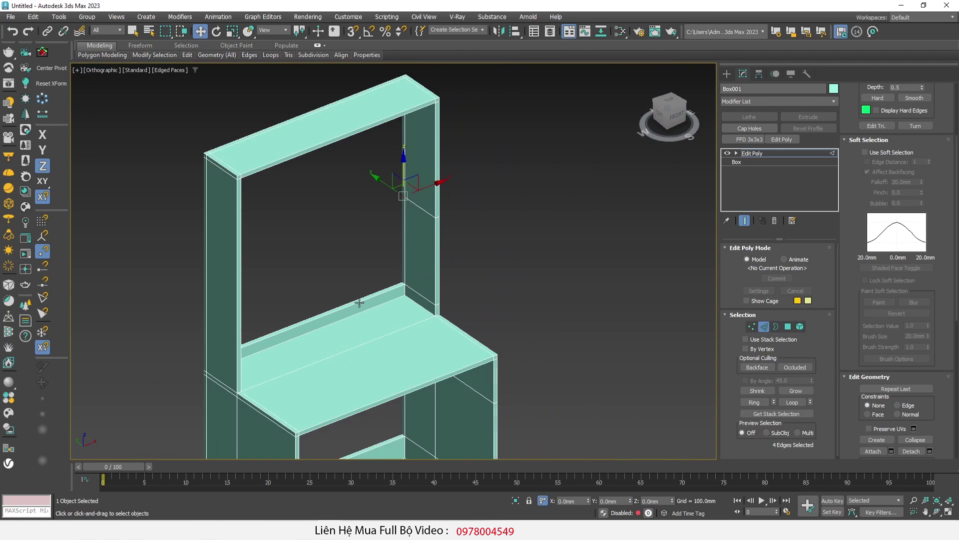
pyautogui.keyDown('alt'); pyautogui.moveTo(403, 243); pyautogui.dragTo(255, 314, button='middle'); pyautogui.keyUp('alt')
pyautogui.scroll(6, 256, 314)
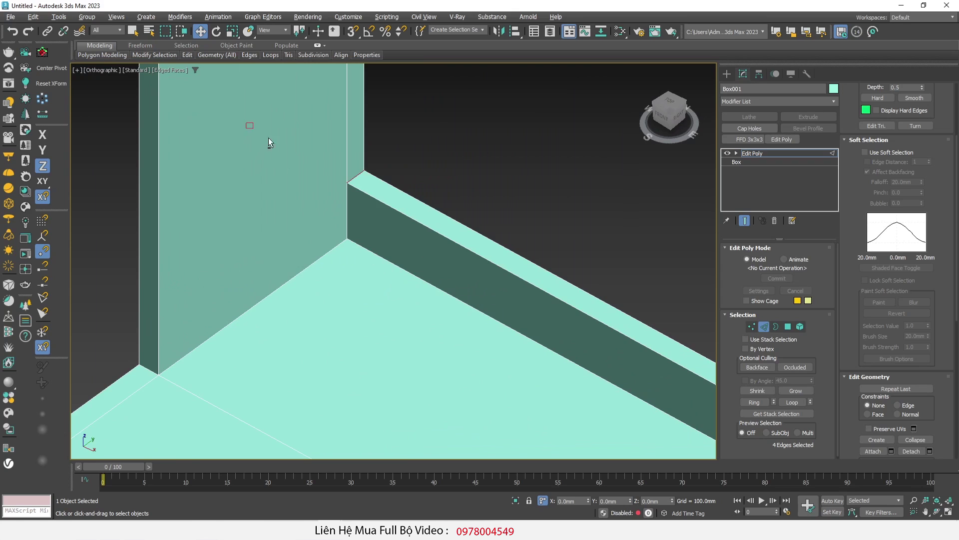
pyautogui.scroll(-3, 278, 302)
pyautogui.scroll(-4, 342, 295)
pyautogui.moveTo(342, 295)
pyautogui.keyDown('alt'); pyautogui.mouseDown(button='middle')
pyautogui.moveTo(391, 278)
pyautogui.moveTo(487, 274)
pyautogui.mouseUp(button='middle'); pyautogui.keyUp('alt')
pyautogui.scroll(5, 487, 275)
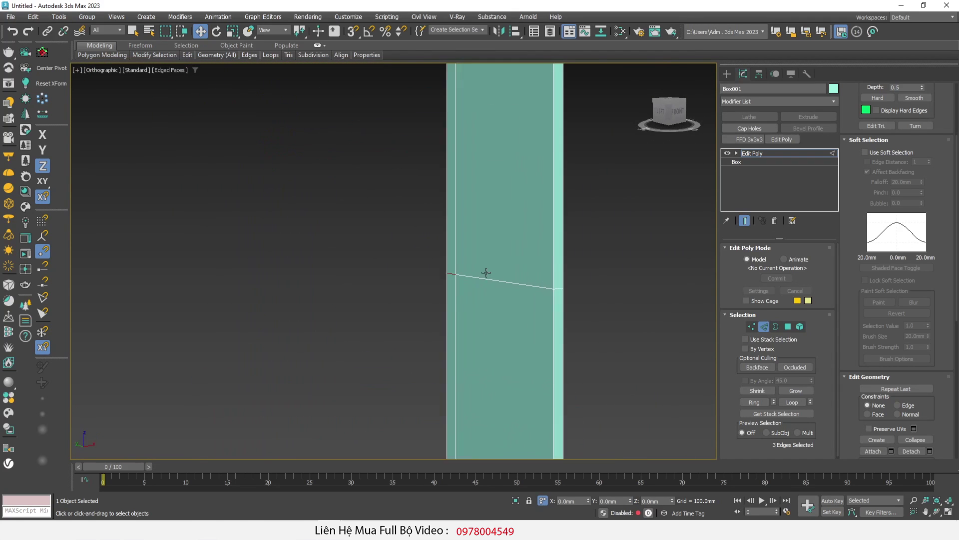
# Connect the ringed edges with a new edge across the post.
pyautogui.scroll(2, 488, 274)
pyautogui.rightClick(584, 267)
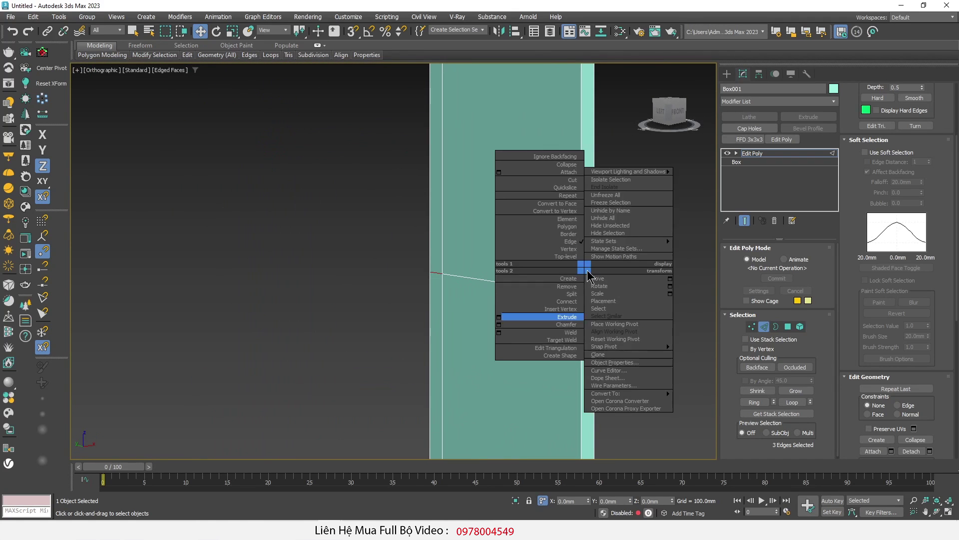
pyautogui.click(499, 301)
pyautogui.scroll(3, 500, 299)
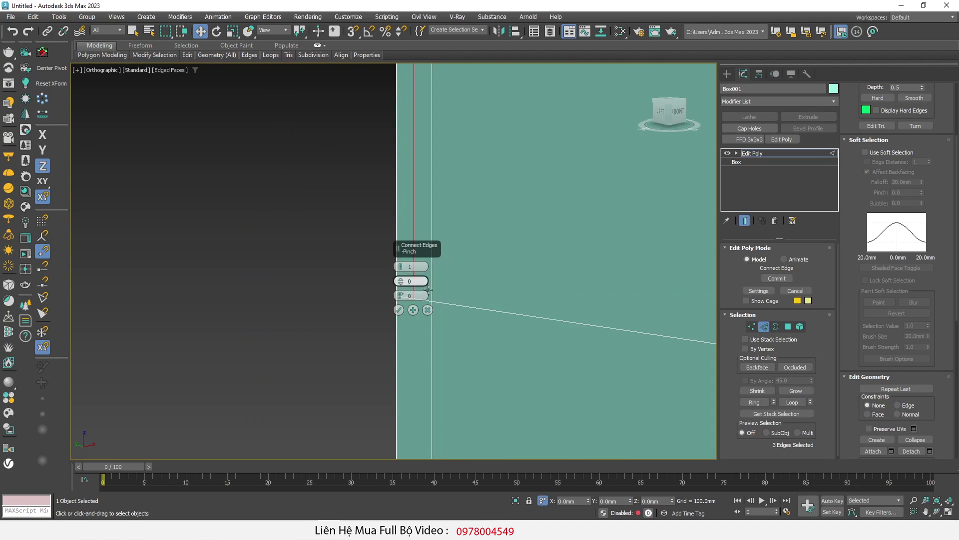
pyautogui.click(399, 310)
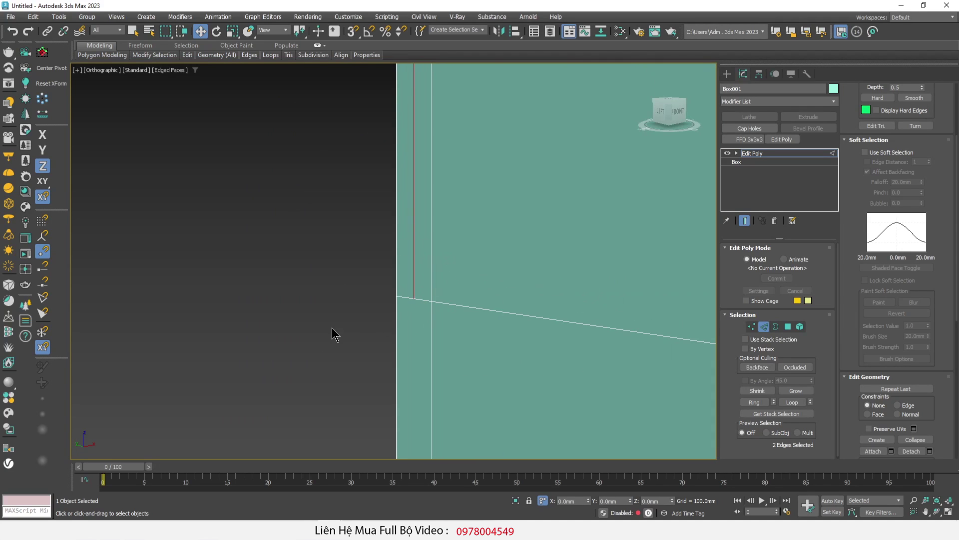
pyautogui.scroll(-3, 333, 334)
# In Front wireframe view, slide the post's thin face strip to the frame's left side.
pyautogui.press('4')
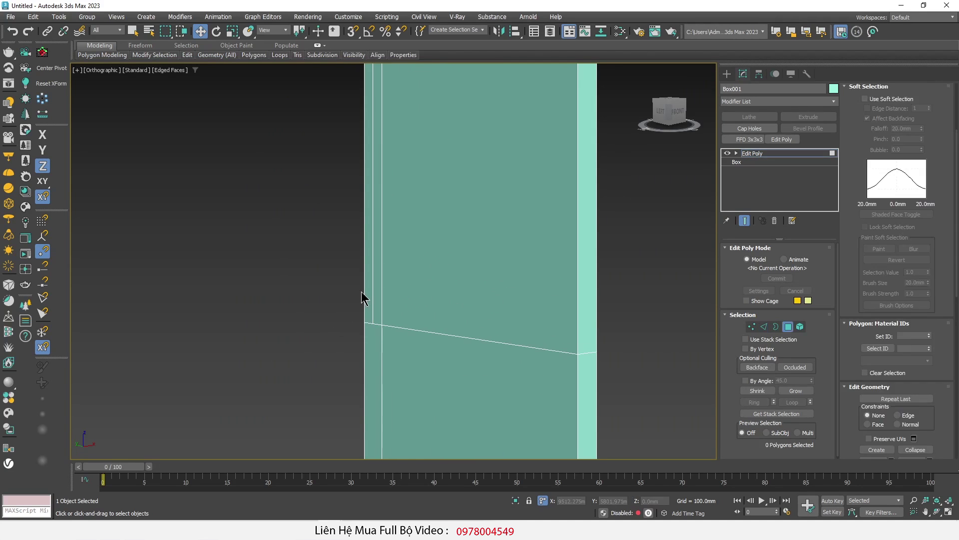
pyautogui.click(370, 287)
pyautogui.scroll(-6, 370, 286)
pyautogui.moveTo(356, 312)
pyautogui.keyDown('alt'); pyautogui.mouseDown(button='middle')
pyautogui.moveTo(350, 292)
pyautogui.moveTo(325, 305)
pyautogui.moveTo(413, 261)
pyautogui.moveTo(439, 260)
pyautogui.mouseUp(button='middle'); pyautogui.keyUp('alt')
pyautogui.click(670, 110)
pyautogui.press('F3')
pyautogui.scroll(2, 289, 235)
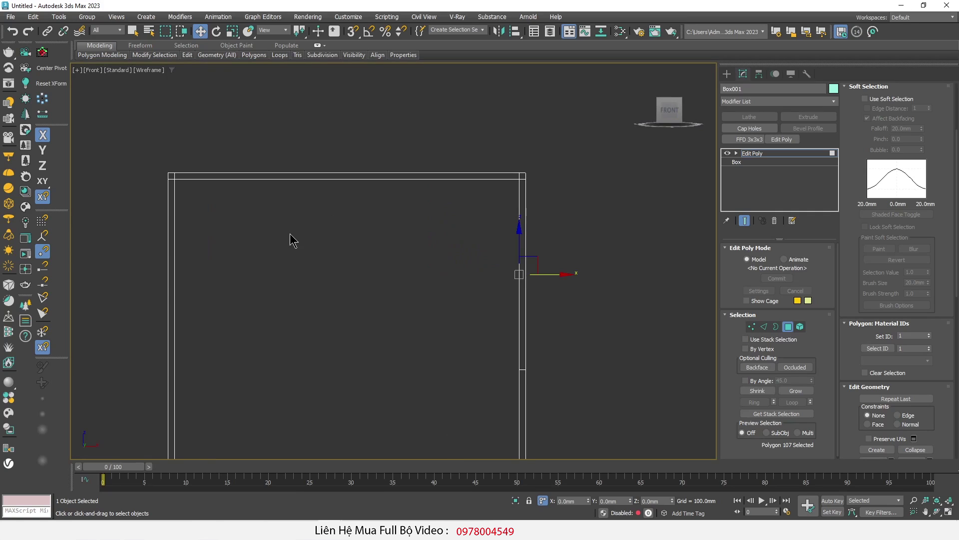
pyautogui.moveTo(554, 274); pyautogui.dragTo(207, 281)
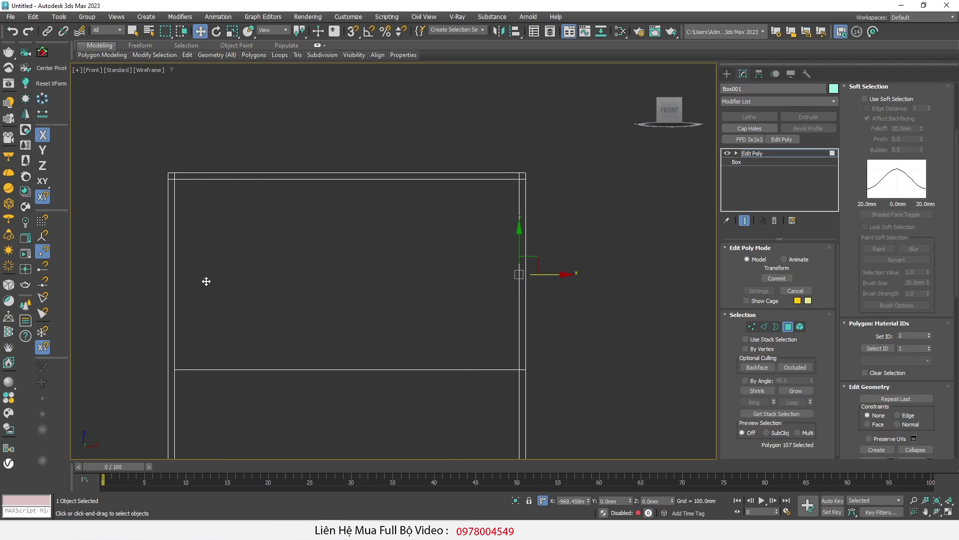
# Switch the display back to Edged Faces and orbit toward the front.
pyautogui.scroll(-3, 273, 281)
pyautogui.keyDown('alt'); pyautogui.moveTo(272, 281); pyautogui.dragTo(277, 299, button='middle'); pyautogui.keyUp('alt')
pyautogui.scroll(3, 278, 300)
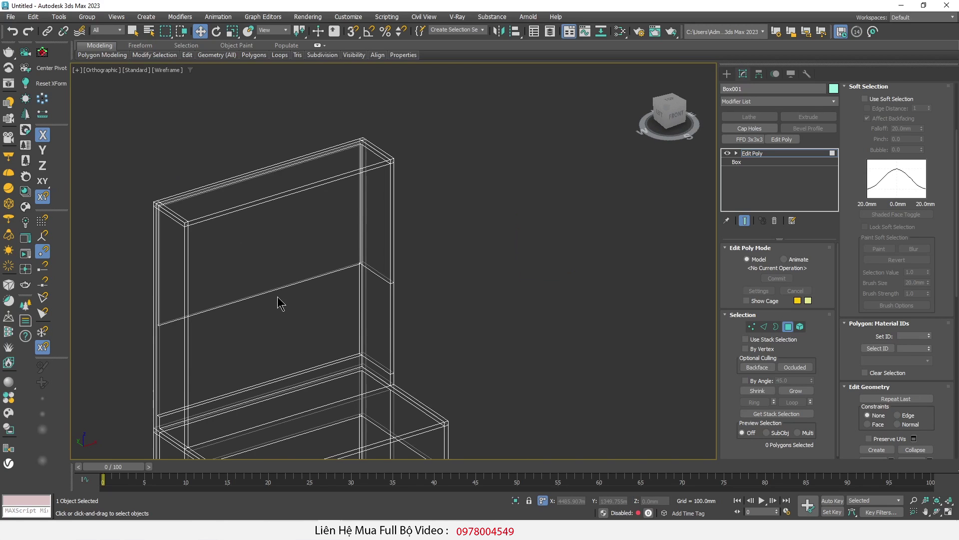
pyautogui.press('F3')
pyautogui.moveTo(211, 297)
pyautogui.keyDown('alt'); pyautogui.mouseDown(button='middle')
pyautogui.moveTo(334, 277)
pyautogui.moveTo(195, 300)
pyautogui.moveTo(325, 305)
pyautogui.mouseUp(button='middle'); pyautogui.keyUp('alt')
# Switch to a straight front view framing the box against the reference photo.
pyautogui.press('4')
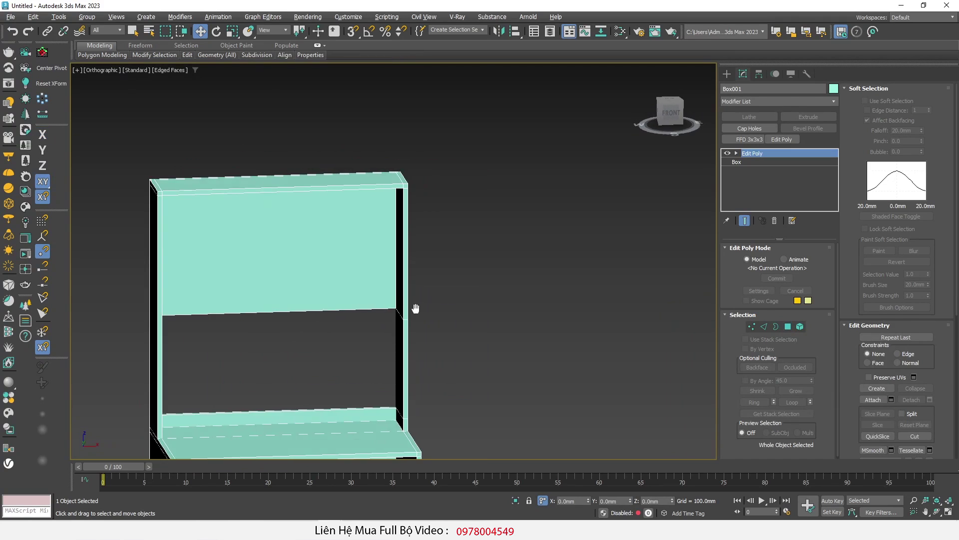
pyautogui.moveTo(413, 307); pyautogui.dragTo(457, 311, button='middle')
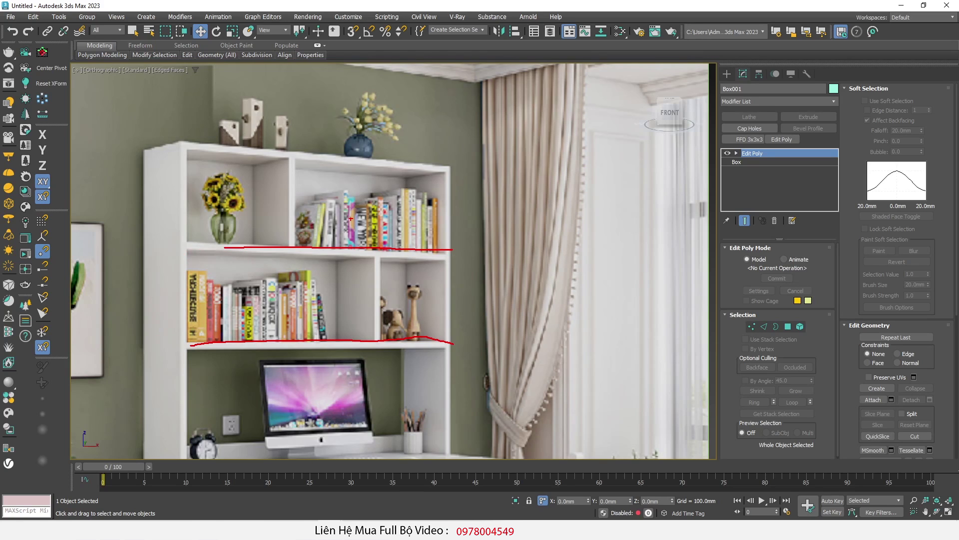
pyautogui.moveTo(291, 160); pyautogui.dragTo(286, 223)
pyautogui.moveTo(373, 170); pyautogui.dragTo(375, 249)
# Close the reference photo and box-select the 14 edges spanning the posts and back panel.
pyautogui.press('Escape')
pyautogui.scroll(2, 300, 317)
pyautogui.scroll(3, 300, 316)
pyautogui.moveTo(492, 260); pyautogui.dragTo(414, 336, button='middle')
pyautogui.scroll(3, 413, 350)
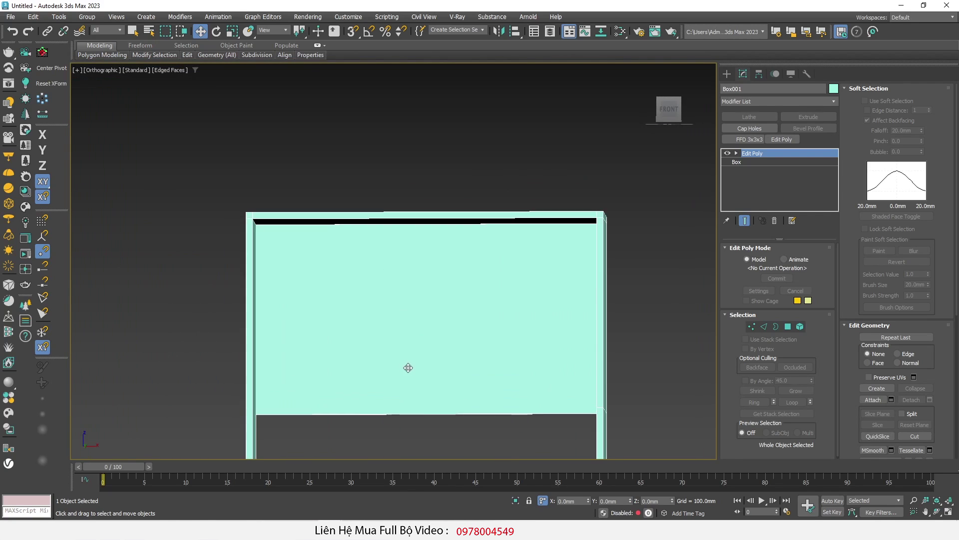
pyautogui.press('2')
pyautogui.moveTo(663, 298); pyautogui.dragTo(83, 335)
pyautogui.rightClick(505, 300)
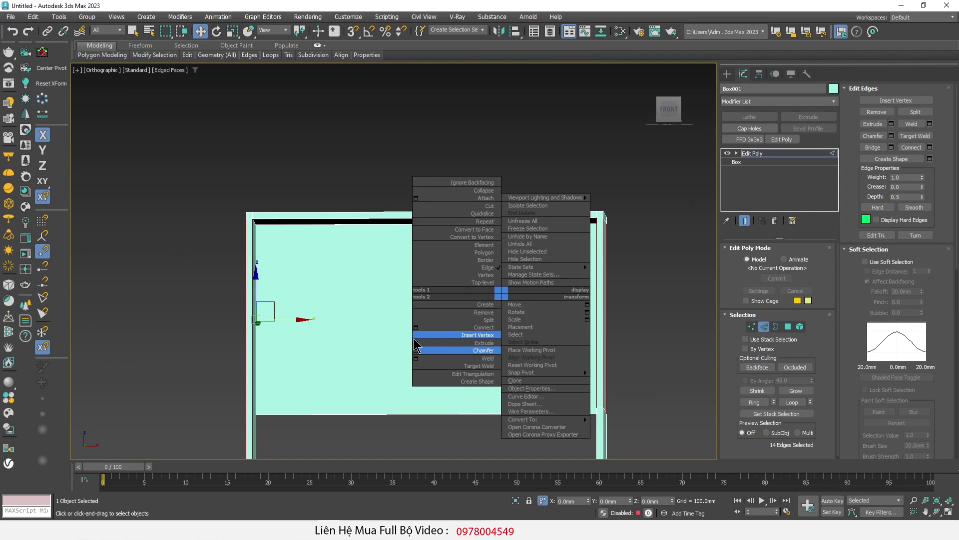
pyautogui.click(418, 339)
pyautogui.click(398, 310)
pyautogui.moveTo(398, 310)
pyautogui.keyDown('alt'); pyautogui.mouseDown(button='middle')
pyautogui.moveTo(382, 339)
pyautogui.moveTo(401, 380)
pyautogui.mouseUp(button='middle'); pyautogui.keyUp('alt')
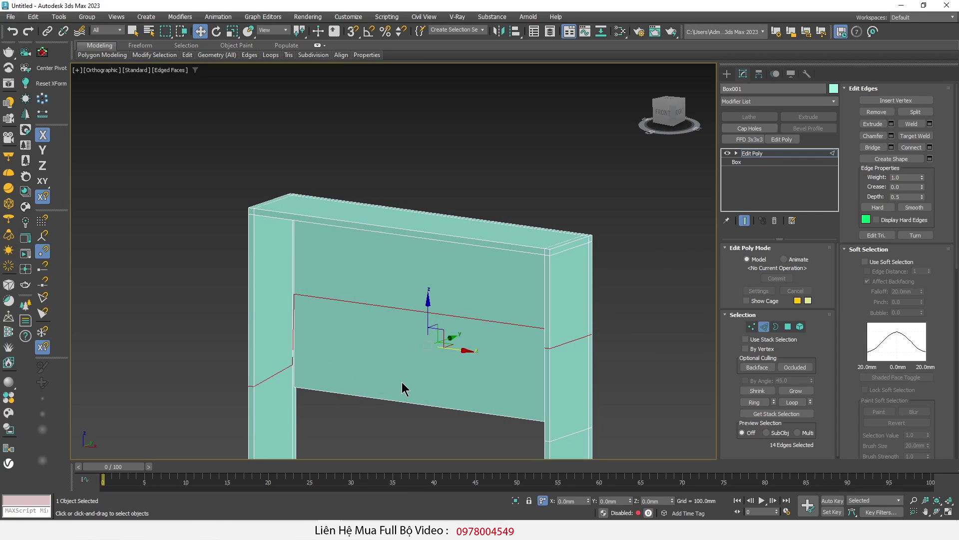
pyautogui.scroll(2, 434, 400)
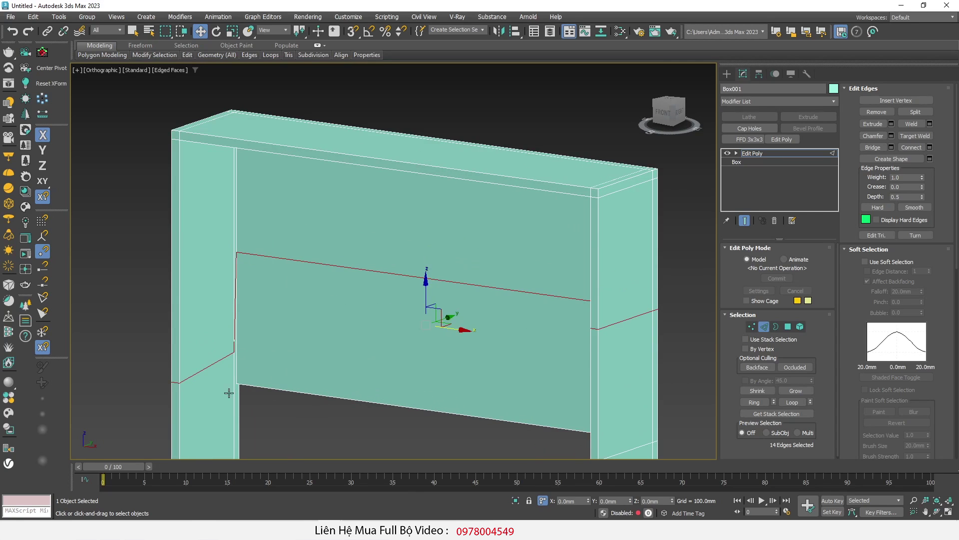
pyautogui.scroll(3, 228, 389)
pyautogui.moveTo(131, 375)
pyautogui.mouseDown()
pyautogui.moveTo(243, 317)
pyautogui.moveTo(242, 122)
pyautogui.moveTo(327, 192)
pyautogui.mouseUp()
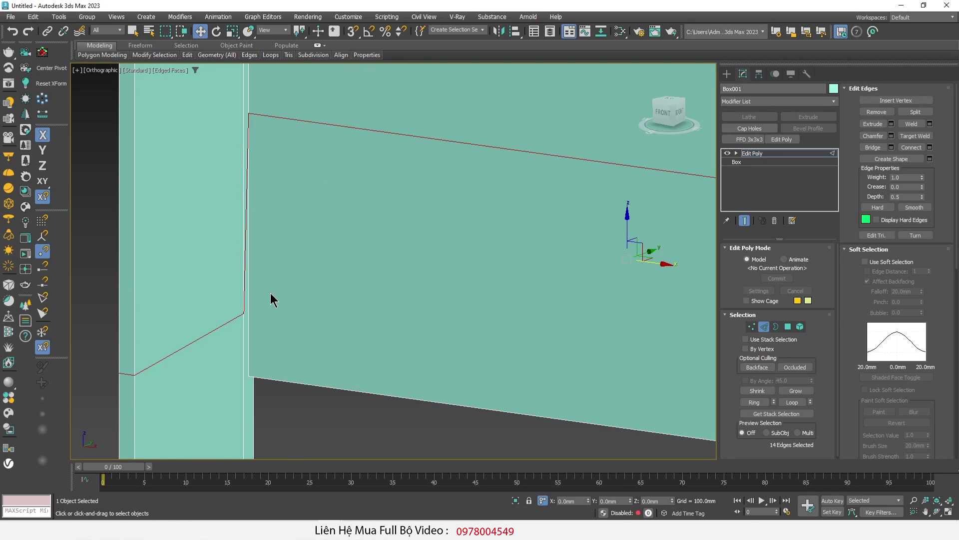
pyautogui.scroll(-1, 270, 294)
pyautogui.hotkey('ctrl', 'shift', 'e')
pyautogui.press('Escape')
pyautogui.scroll(-3, 274, 313)
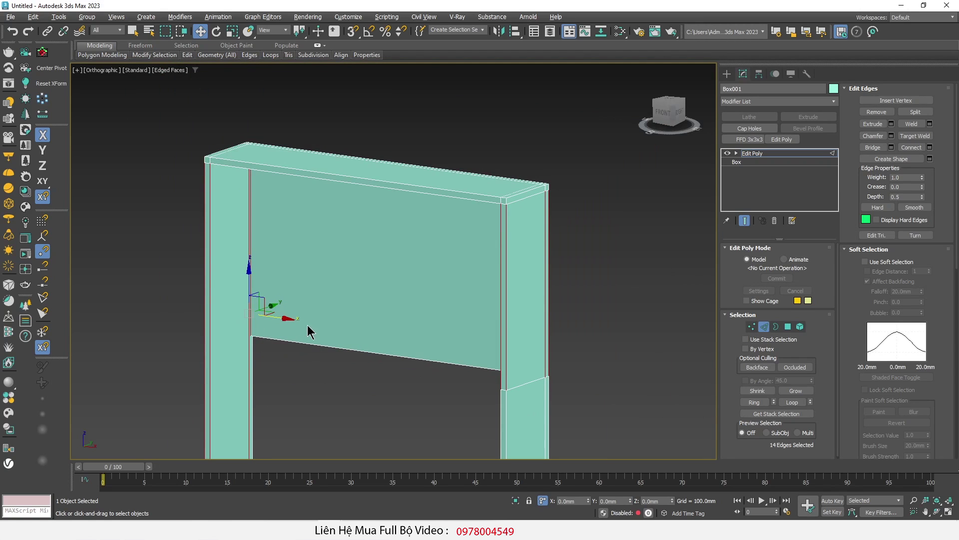
pyautogui.scroll(3, 201, 272)
pyautogui.scroll(-2, 202, 271)
pyautogui.moveTo(216, 134); pyautogui.dragTo(214, 305)
pyautogui.moveTo(277, 121); pyautogui.dragTo(283, 344)
pyautogui.press('Escape')
pyautogui.scroll(-2, 303, 280)
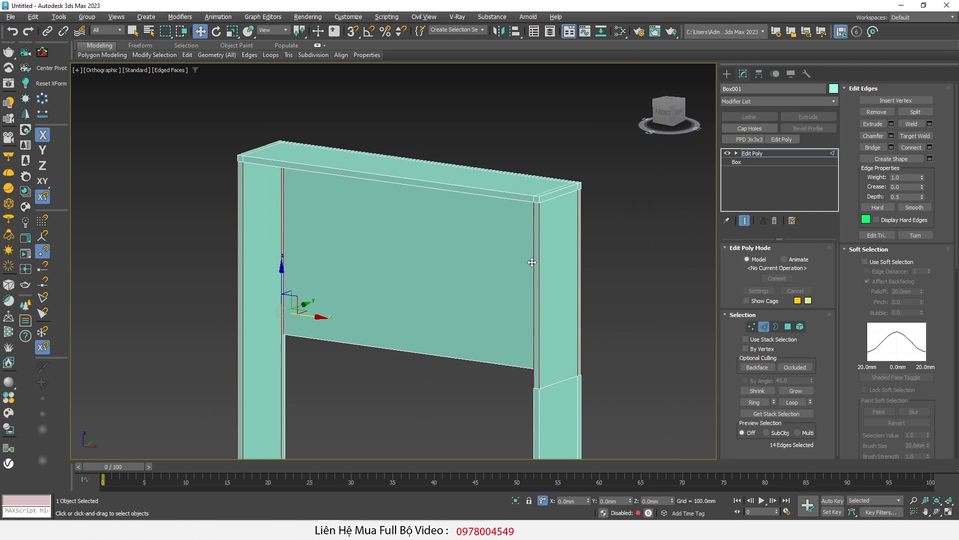
pyautogui.rightClick(431, 244)
pyautogui.click(345, 278)
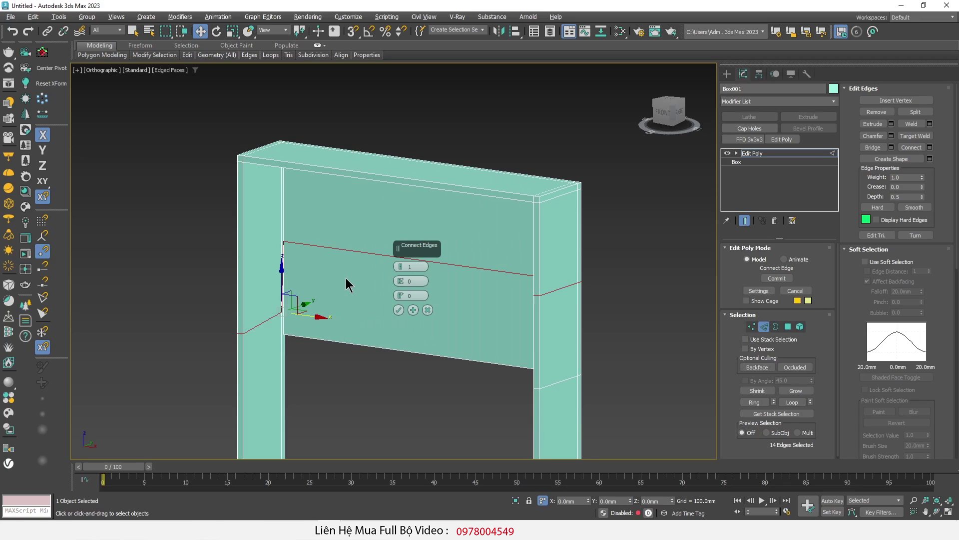
pyautogui.moveTo(241, 334)
pyautogui.mouseDown()
pyautogui.moveTo(281, 312)
pyautogui.moveTo(297, 238)
pyautogui.moveTo(511, 268)
pyautogui.mouseUp()
pyautogui.moveTo(544, 298); pyautogui.dragTo(572, 278)
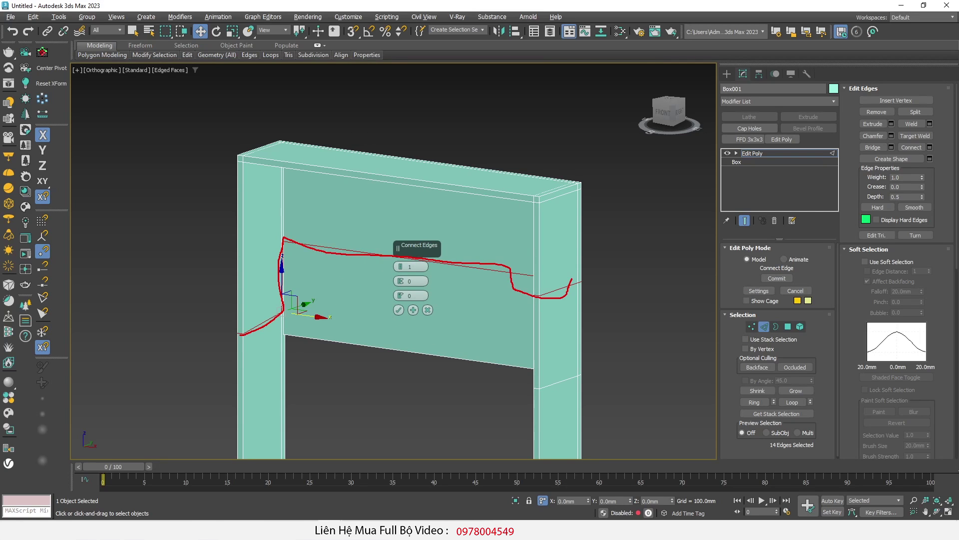
pyautogui.moveTo(241, 161); pyautogui.dragTo(234, 447)
pyautogui.moveTo(539, 208); pyautogui.dragTo(531, 462)
pyautogui.moveTo(578, 193); pyautogui.dragTo(565, 435)
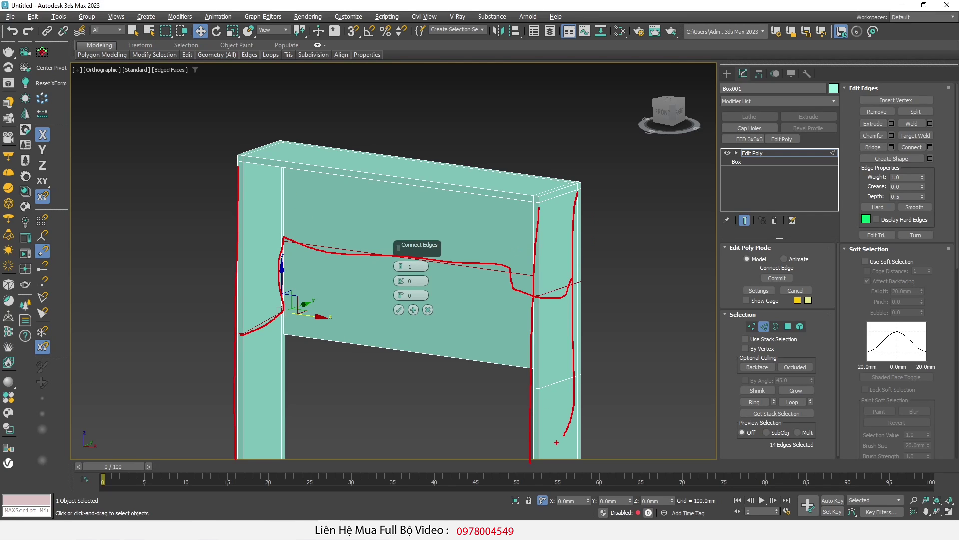
pyautogui.press('e')
pyautogui.moveTo(285, 239)
pyautogui.mouseDown()
pyautogui.moveTo(278, 306)
pyautogui.moveTo(229, 336)
pyautogui.mouseUp()
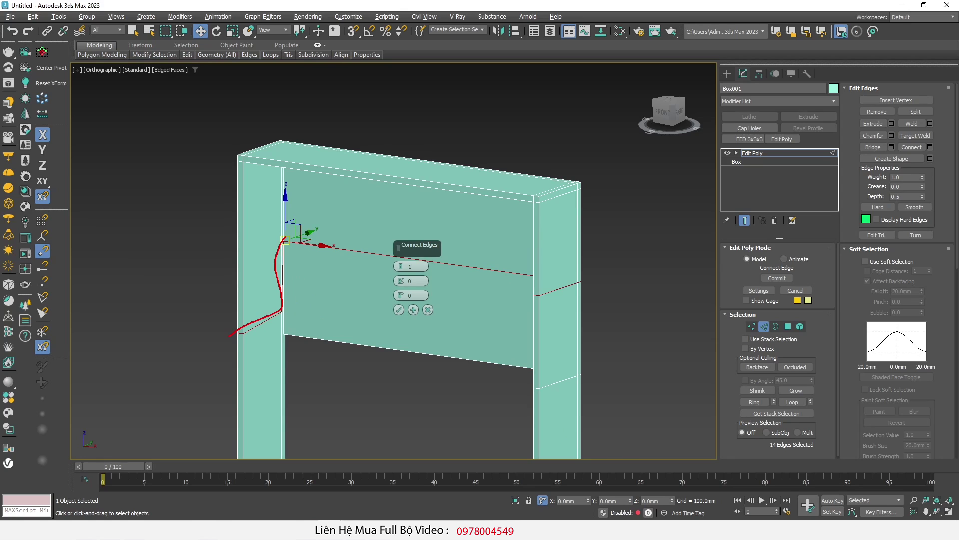
pyautogui.click(428, 310)
pyautogui.click(262, 368)
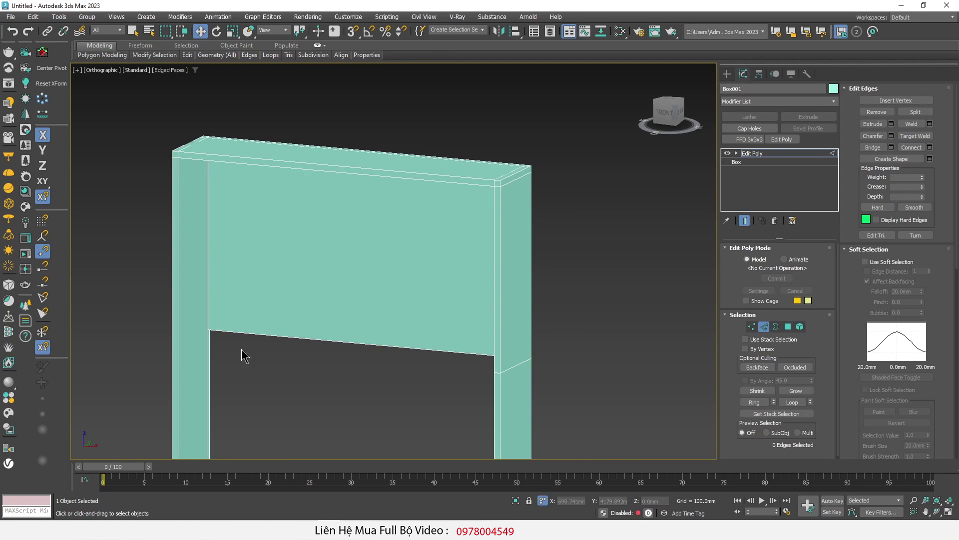
# Select matching vertical edges on the left and right hutch posts.
pyautogui.scroll(3, 200, 266)
pyautogui.click(200, 263)
pyautogui.scroll(-3, 200, 263)
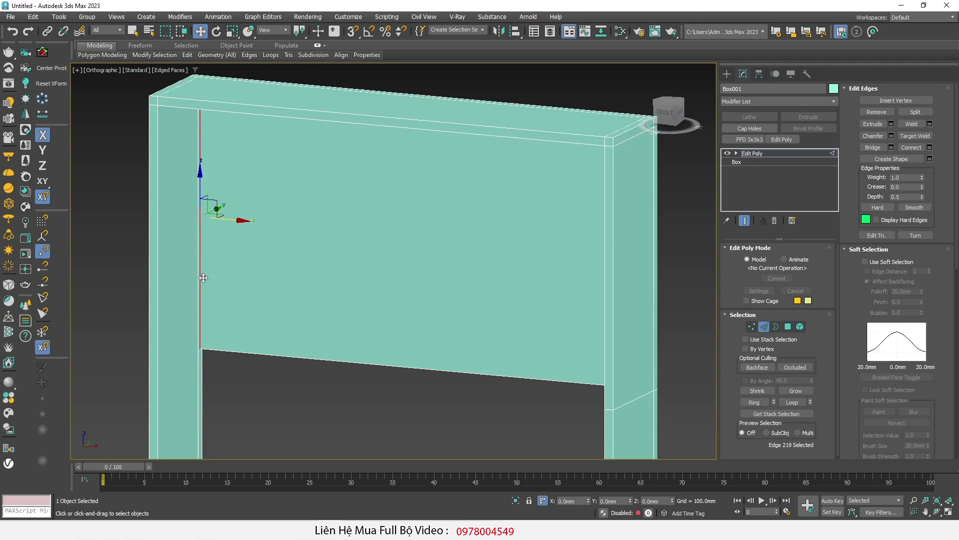
pyautogui.scroll(2, 328, 283)
pyautogui.moveTo(327, 283)
pyautogui.keyDown('alt'); pyautogui.mouseDown(button='middle')
pyautogui.moveTo(376, 292)
pyautogui.moveTo(212, 326)
pyautogui.mouseUp(button='middle'); pyautogui.keyUp('alt')
pyautogui.scroll(3, 602, 278)
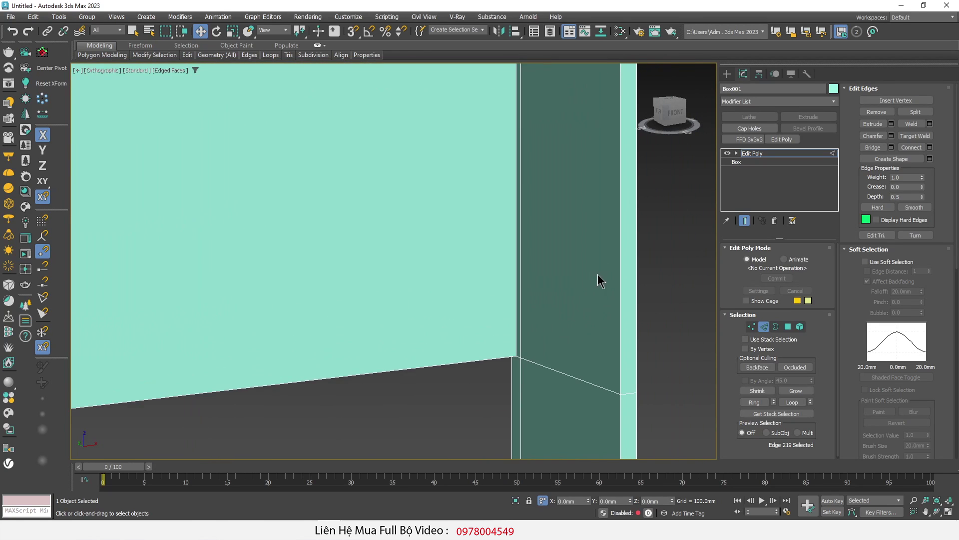
pyautogui.keyDown('ctrl'); pyautogui.click(514, 295); pyautogui.keyUp('ctrl')
pyautogui.scroll(-4, 515, 295)
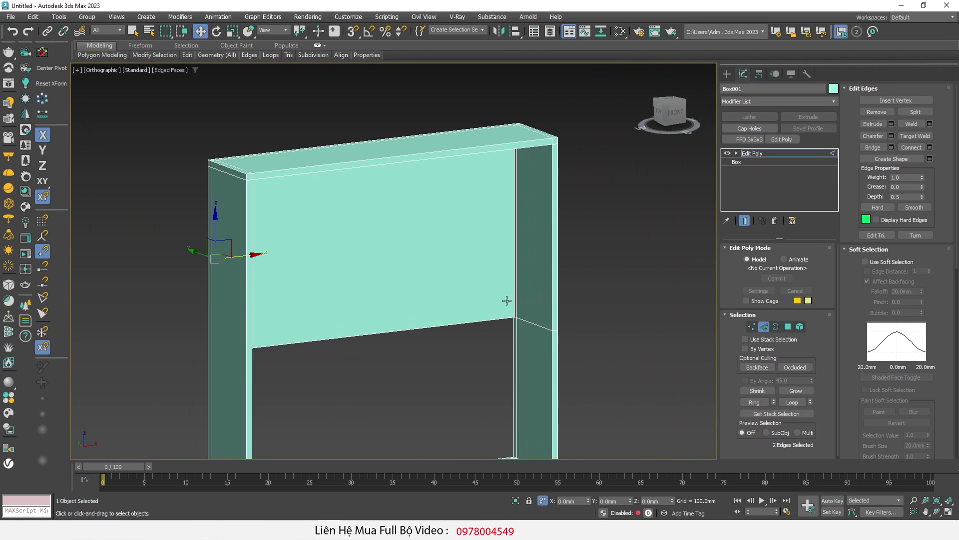
pyautogui.scroll(3, 250, 253)
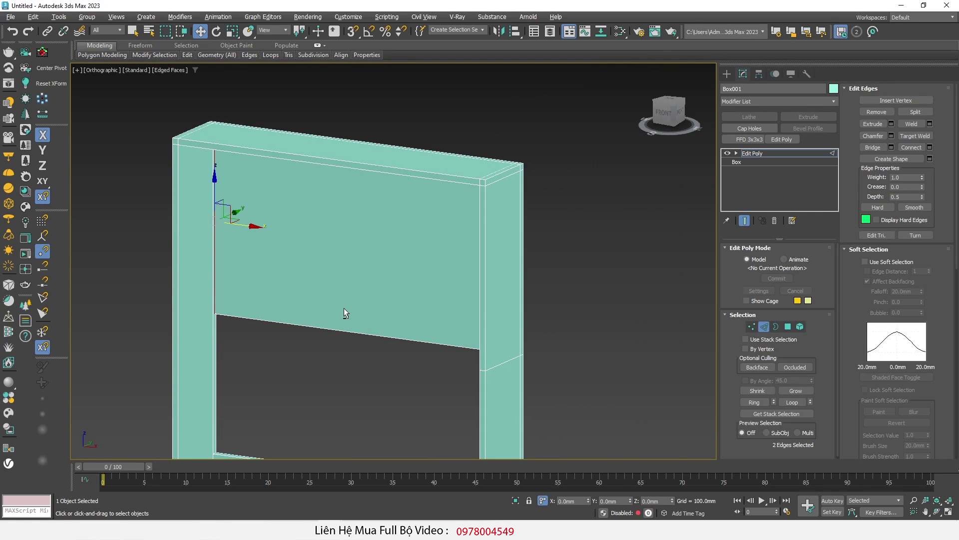
# Insert a SwiftLoop just above the back panel's lower edge and select the new loop for moving.
pyautogui.hotkey('alt', 'shift', 's')
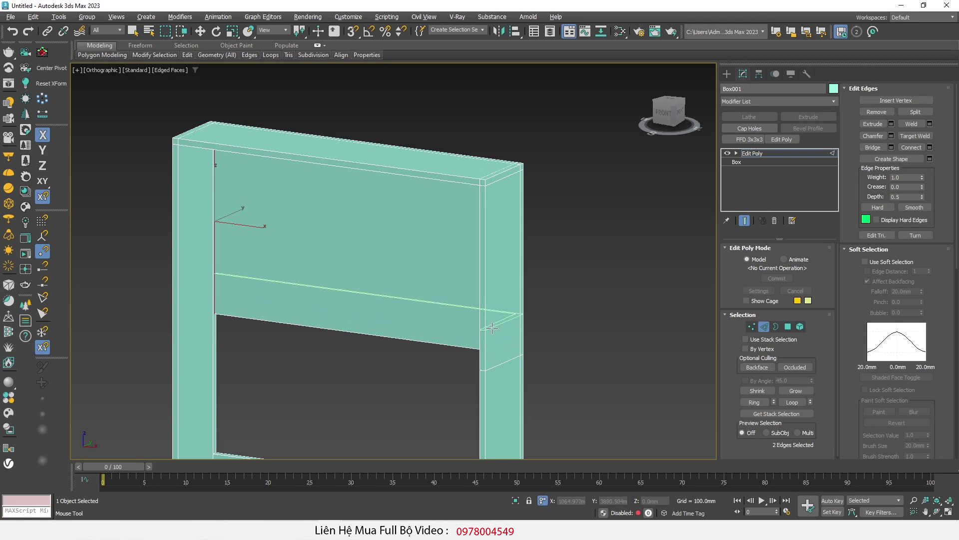
pyautogui.press('w')
pyautogui.doubleClick(465, 347)
pyautogui.keyDown('alt'); pyautogui.moveTo(464, 347); pyautogui.dragTo(497, 361, button='middle'); pyautogui.keyUp('alt')
pyautogui.scroll(5, 469, 344)
pyautogui.scroll(4, 419, 303)
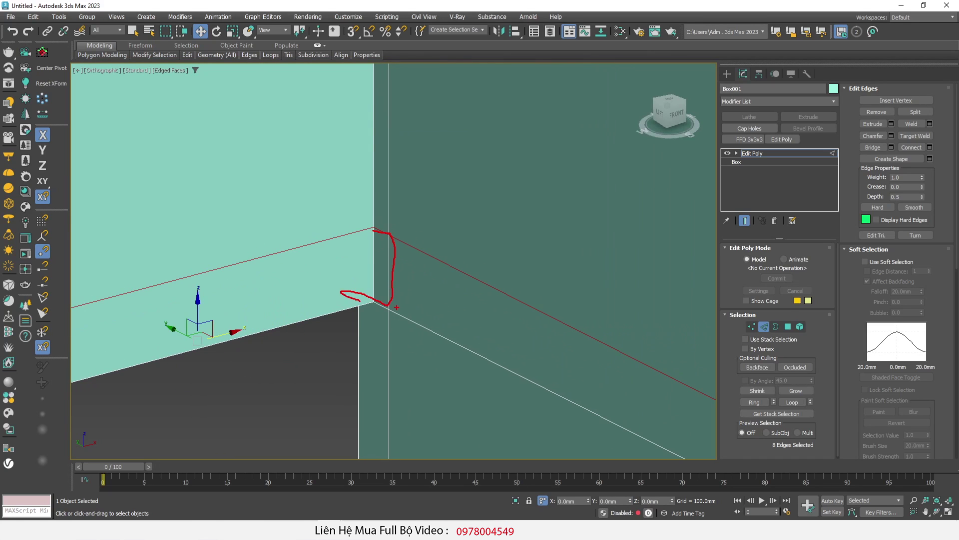
pyautogui.scroll(-5, 419, 304)
pyautogui.moveTo(450, 325)
pyautogui.keyDown('alt'); pyautogui.mouseDown(button='middle')
pyautogui.moveTo(540, 374)
pyautogui.moveTo(398, 331)
pyautogui.mouseUp(button='middle'); pyautogui.keyUp('alt')
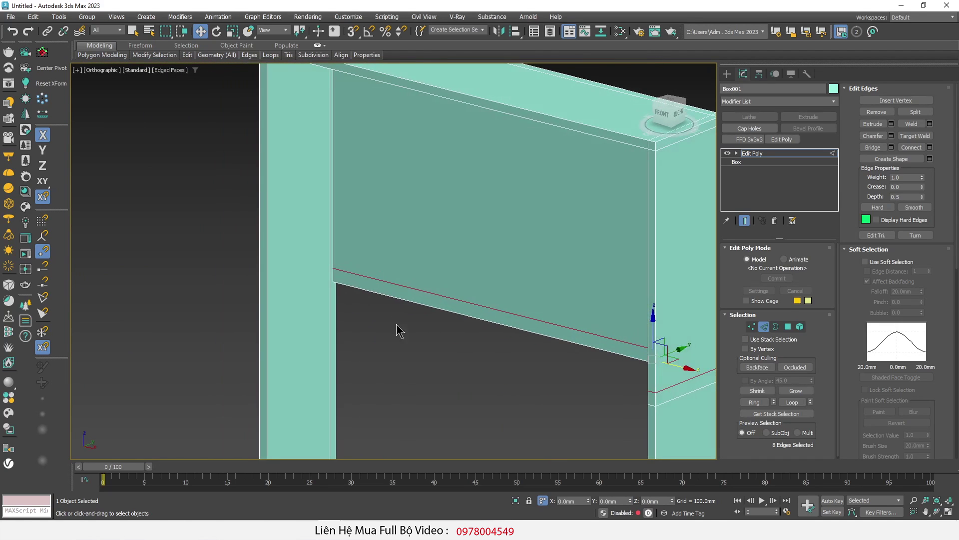
pyautogui.scroll(3, 321, 279)
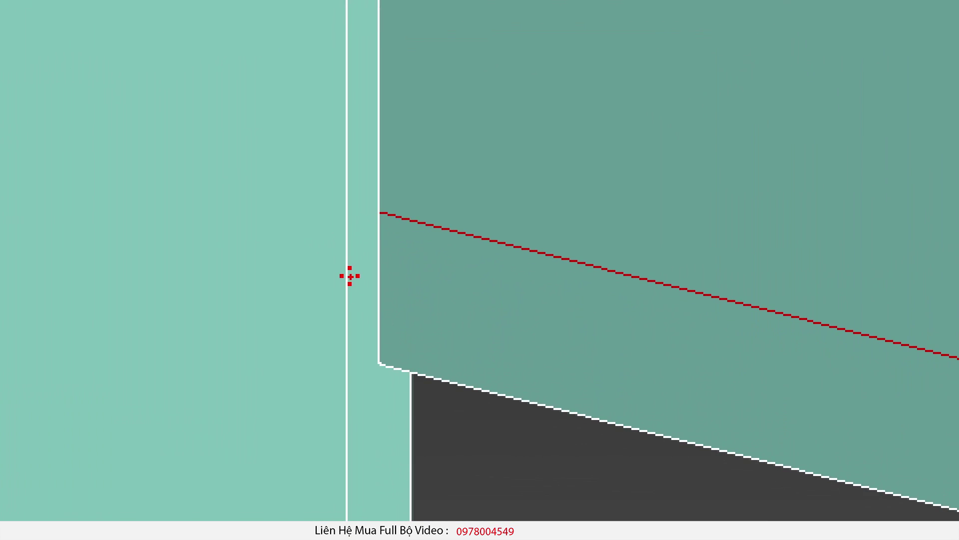
pyautogui.moveTo(370, 172)
pyautogui.mouseDown()
pyautogui.moveTo(354, 230)
pyautogui.moveTo(360, 402)
pyautogui.moveTo(376, 484)
pyautogui.moveTo(381, 410)
pyautogui.mouseUp()
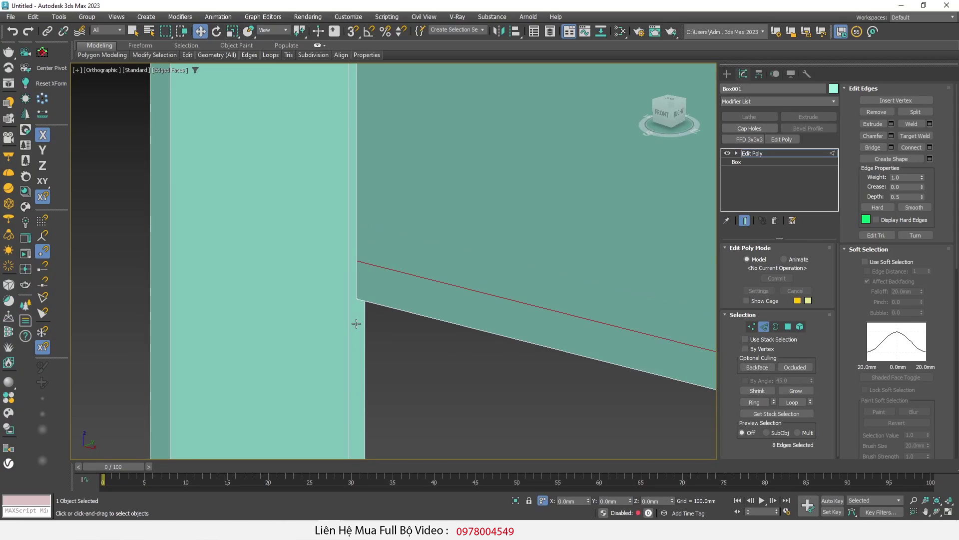
pyautogui.scroll(-5, 255, 327)
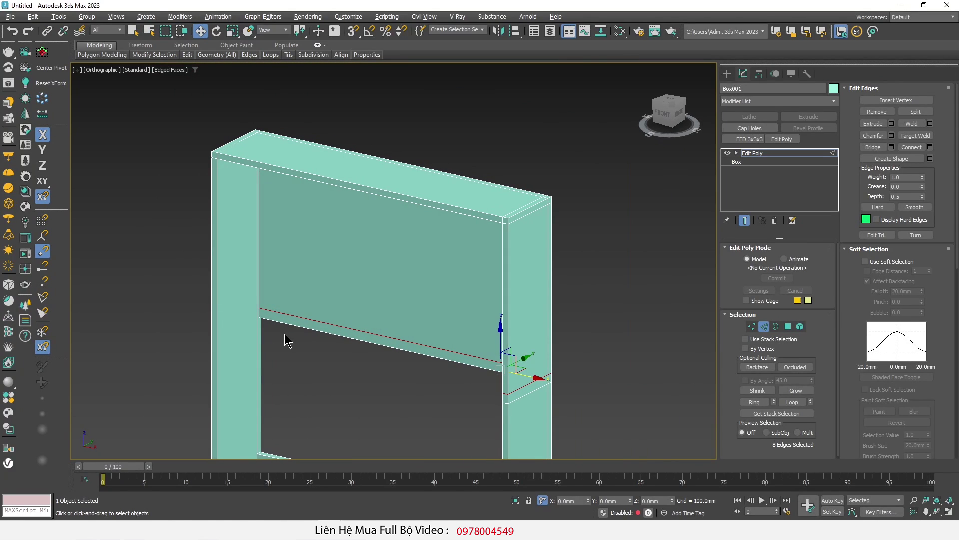
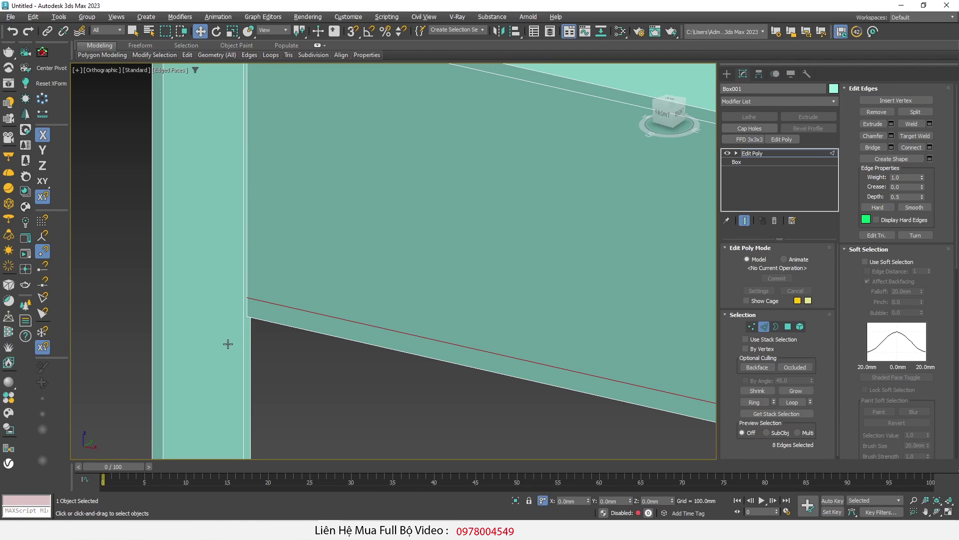
# Snap the 8 selected edges onto the shelf's bottom corner vertex, then raise them 18 mm in Z.
pyautogui.scroll(-5, 226, 313)
pyautogui.keyDown('alt'); pyautogui.moveTo(259, 331); pyautogui.dragTo(366, 331, button='middle'); pyautogui.keyUp('alt')
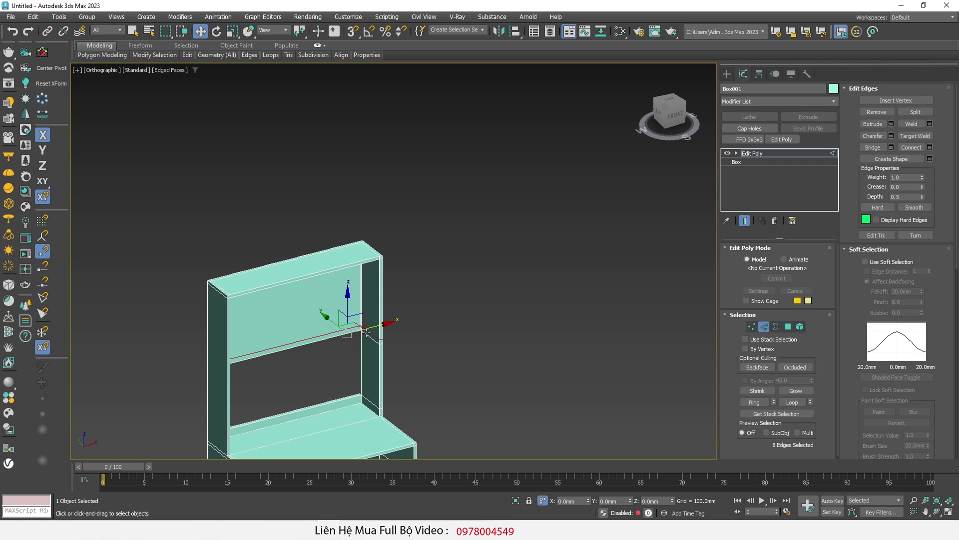
pyautogui.scroll(3, 327, 343)
pyautogui.scroll(3, 350, 320)
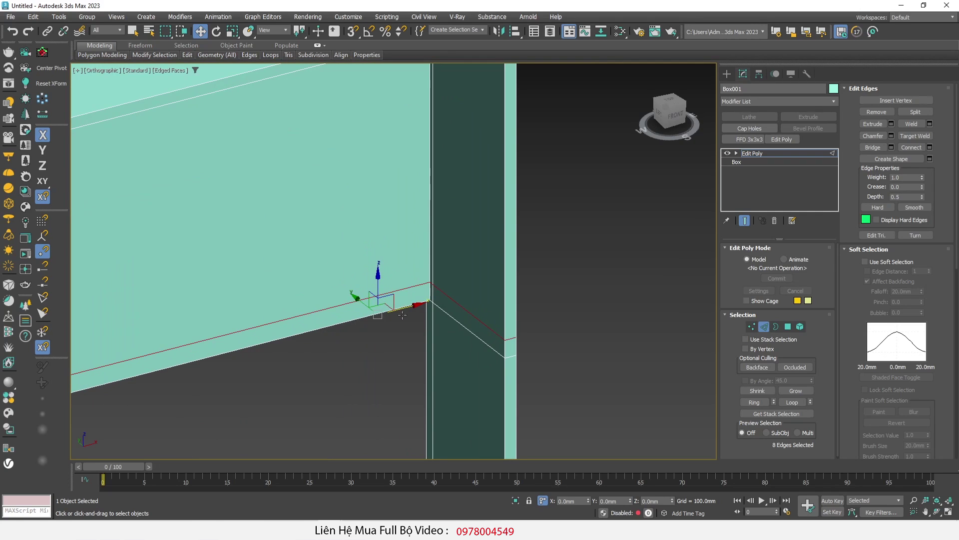
pyautogui.scroll(1, 376, 293)
pyautogui.press('s')
pyautogui.moveTo(368, 281); pyautogui.dragTo(440, 298)
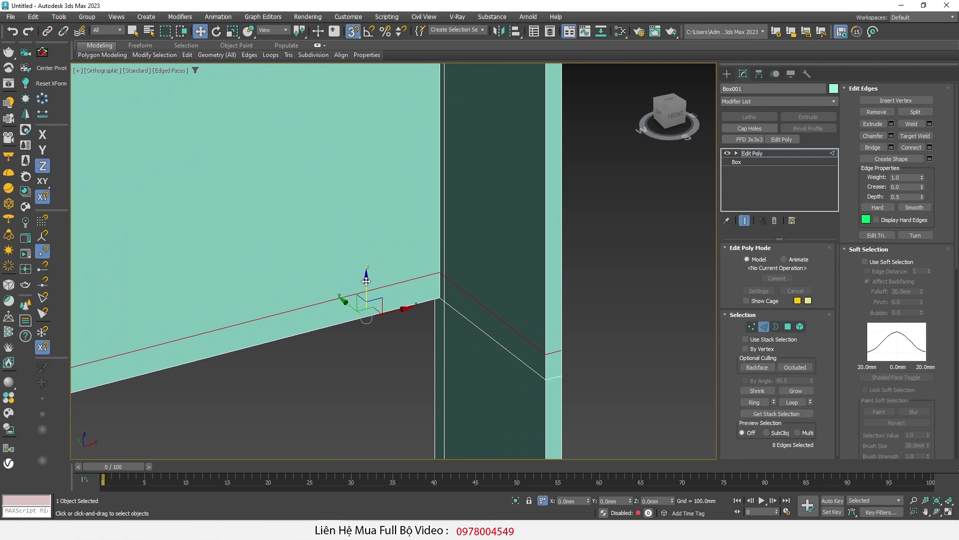
pyautogui.doubleClick(654, 501)
pyautogui.write('18')
pyautogui.press('Return')
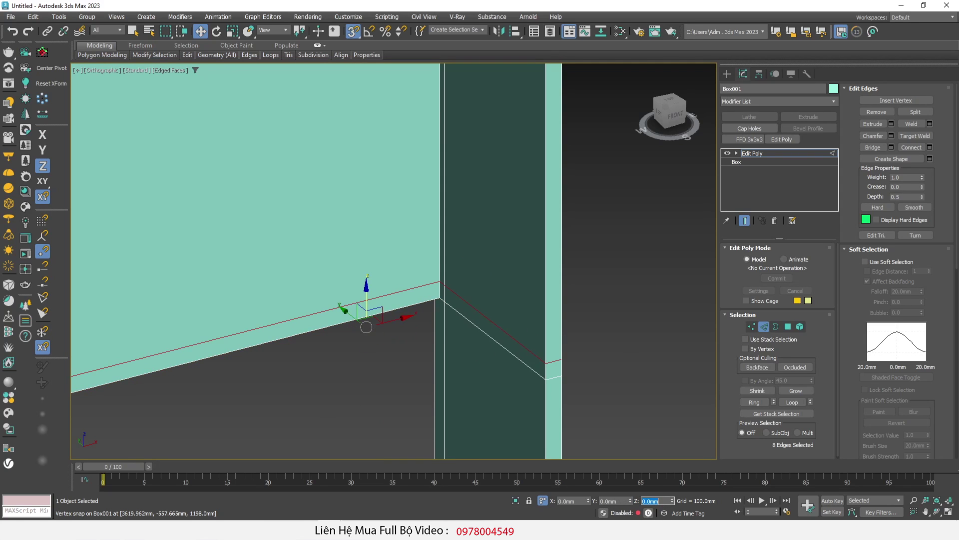
# Select one vertical edge of the hutch back panel.
pyautogui.scroll(-2, 529, 197)
pyautogui.scroll(-4, 467, 274)
pyautogui.scroll(-2, 490, 265)
pyautogui.keyDown('alt'); pyautogui.moveTo(489, 265); pyautogui.dragTo(497, 291, button='middle'); pyautogui.keyUp('alt')
pyautogui.scroll(2, 410, 352)
pyautogui.moveTo(407, 349)
pyautogui.keyDown('alt'); pyautogui.mouseDown(button='middle')
pyautogui.moveTo(290, 334)
pyautogui.moveTo(310, 207)
pyautogui.mouseUp(button='middle'); pyautogui.keyUp('alt')
pyautogui.scroll(5, 273, 230)
pyautogui.click(275, 232)
pyautogui.scroll(-4, 300, 235)
pyautogui.keyDown('alt'); pyautogui.moveTo(420, 288); pyautogui.dragTo(484, 255, button='middle'); pyautogui.keyUp('alt')
pyautogui.scroll(4, 484, 255)
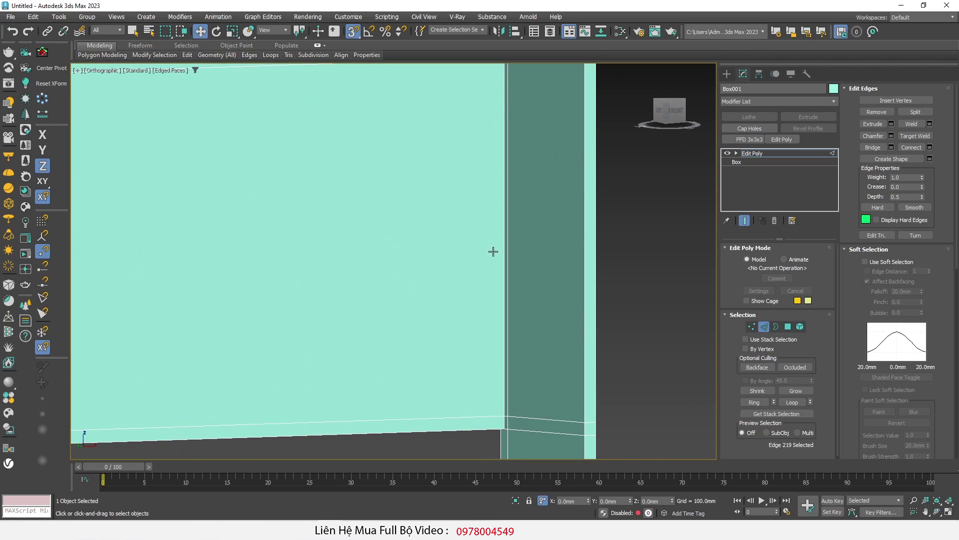
# Connect the two vertical back-panel edges with a new horizontal edge.
pyautogui.keyDown('ctrl'); pyautogui.click(505, 249); pyautogui.keyUp('ctrl')
pyautogui.rightClick(444, 232)
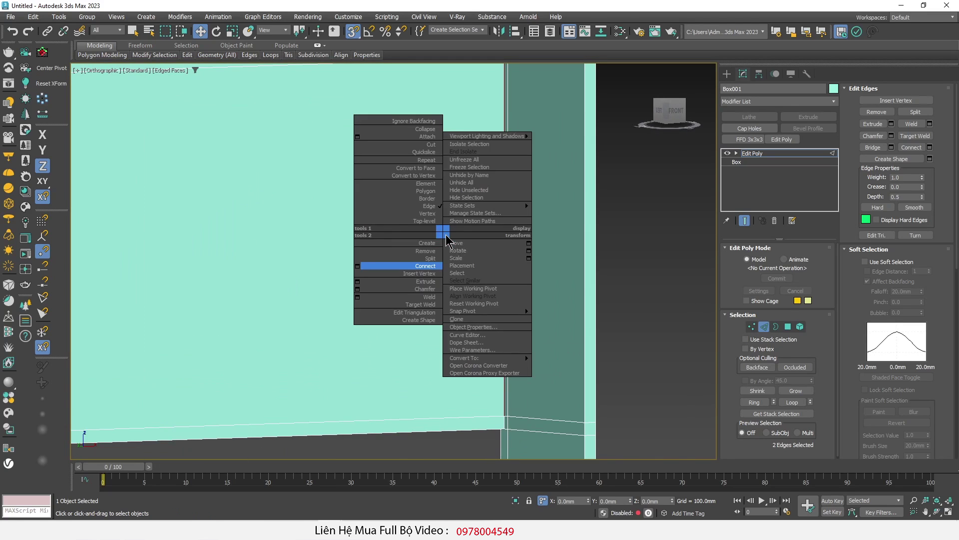
pyautogui.click(367, 265)
pyautogui.scroll(-3, 363, 285)
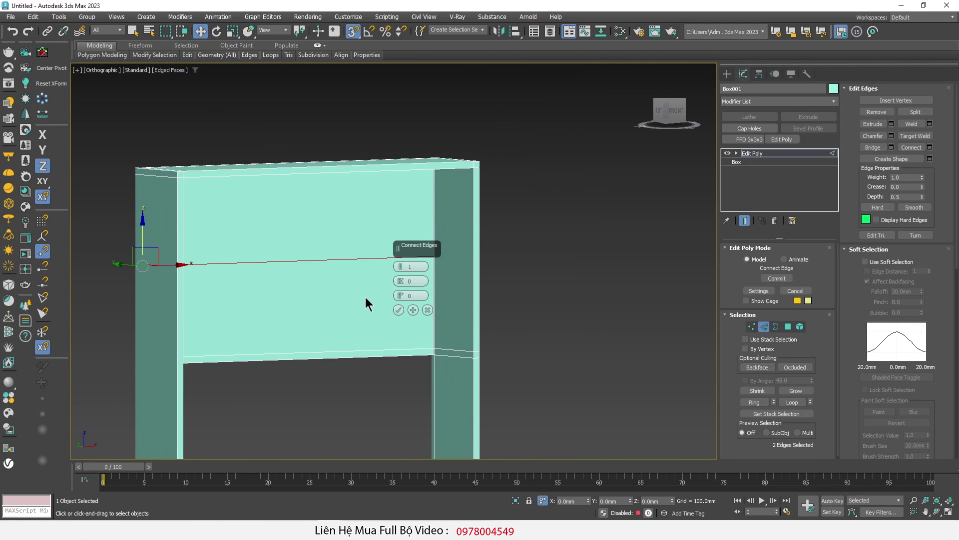
pyautogui.scroll(5, 367, 300)
pyautogui.click(399, 310)
pyautogui.scroll(-2, 511, 269)
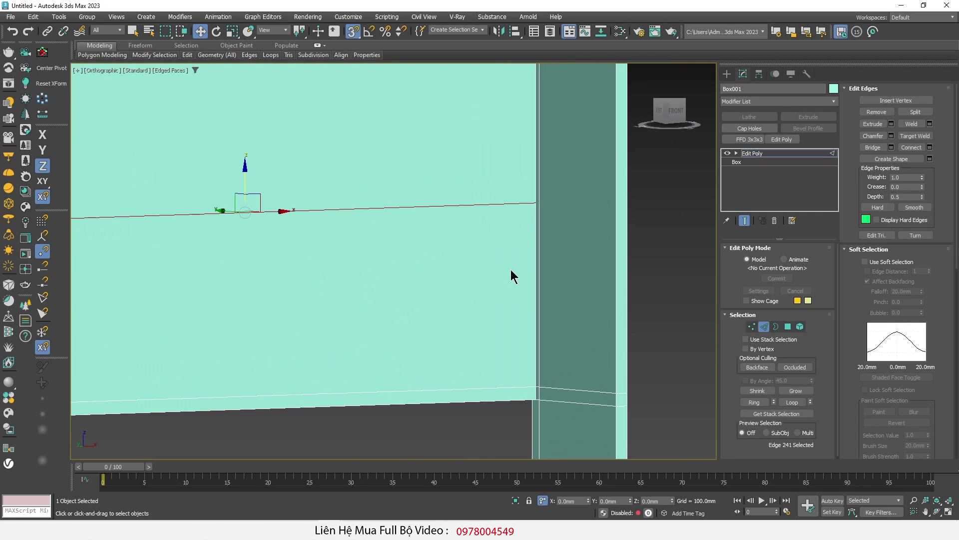
pyautogui.scroll(2, 312, 230)
pyautogui.moveTo(339, 224); pyautogui.dragTo(403, 233, button='middle')
# Preview a chamfer on the new edge with amount 9.0 mm and 1 segment.
pyautogui.rightClick(570, 224)
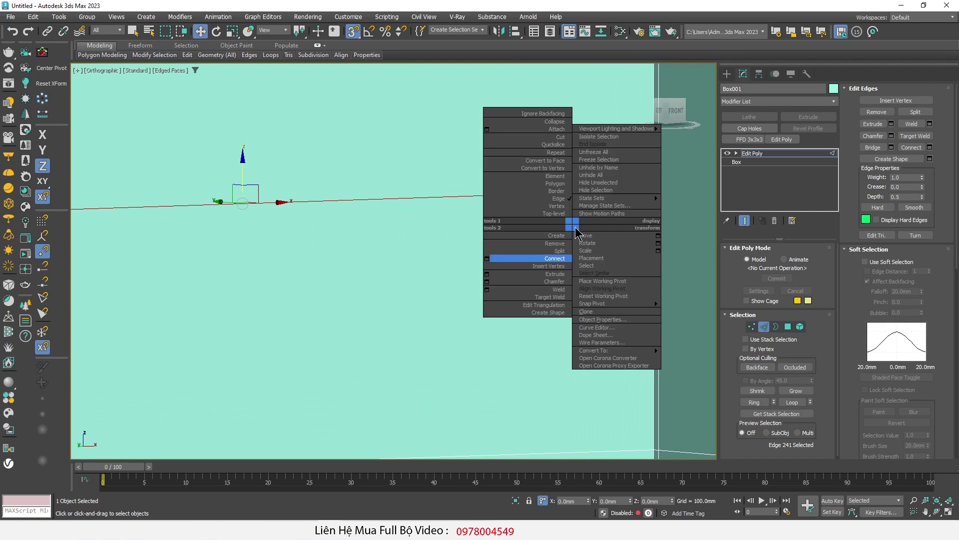
pyautogui.click(487, 282)
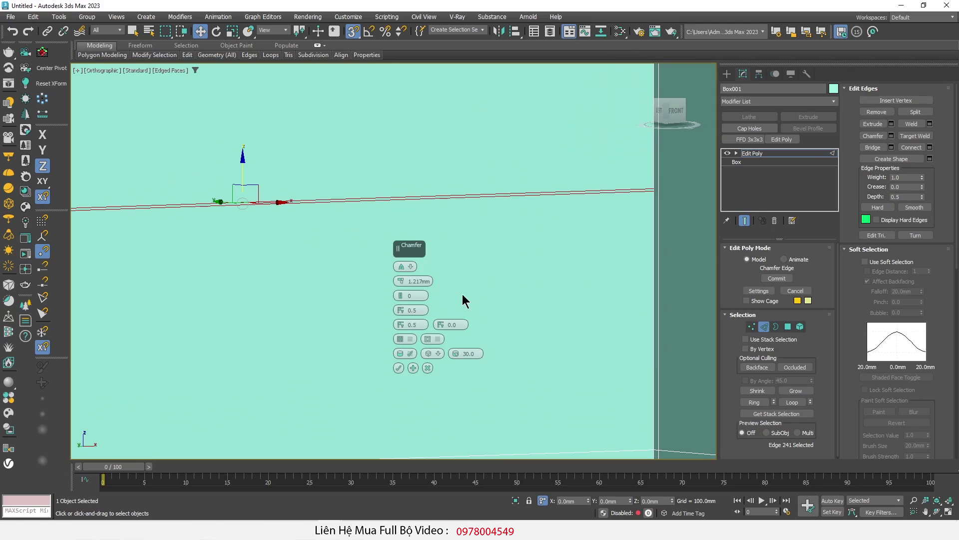
pyautogui.doubleClick(416, 281)
pyautogui.write('9')
pyautogui.press('Return')
pyautogui.doubleClick(407, 295)
pyautogui.write('1')
pyautogui.press('Return')
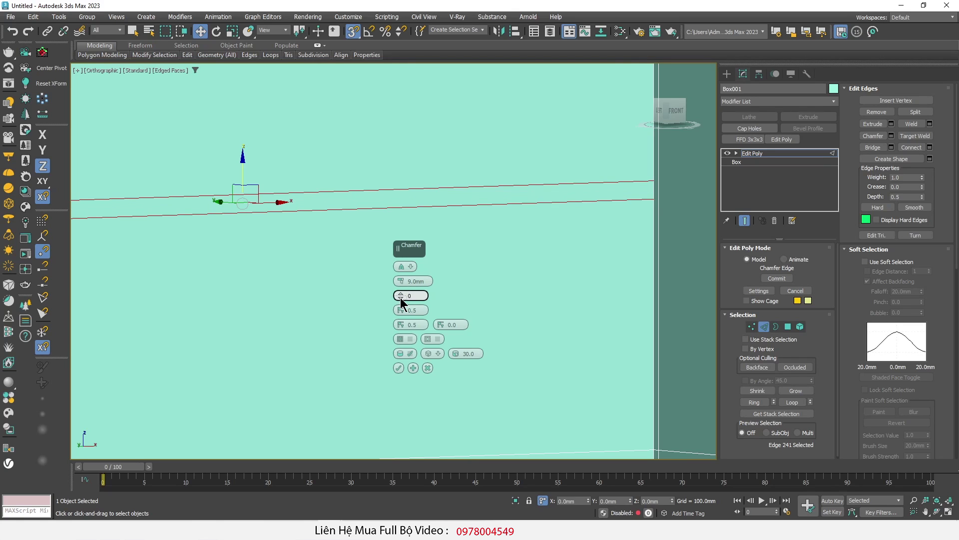
# Commit the 9 mm chamfer and compare the hutch against the reference photo from a level front view.
pyautogui.click(399, 367)
pyautogui.scroll(-4, 434, 287)
pyautogui.scroll(-2, 420, 297)
pyautogui.moveTo(405, 308)
pyautogui.keyDown('alt'); pyautogui.mouseDown(button='middle')
pyautogui.moveTo(353, 320)
pyautogui.moveTo(361, 322)
pyautogui.mouseUp(button='middle'); pyautogui.keyUp('alt')
pyautogui.scroll(-3, 361, 321)
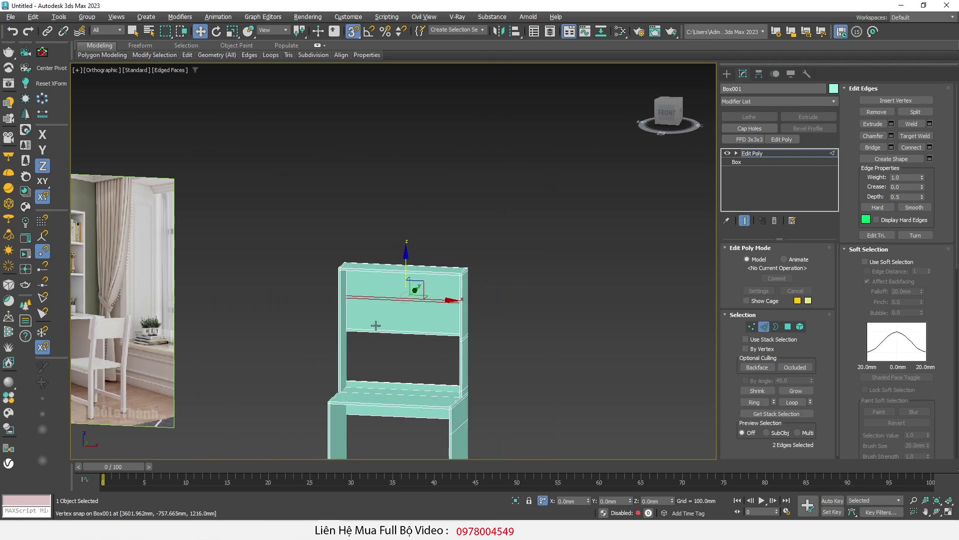
pyautogui.moveTo(220, 330); pyautogui.dragTo(368, 332, button='middle')
pyautogui.scroll(6, 228, 235)
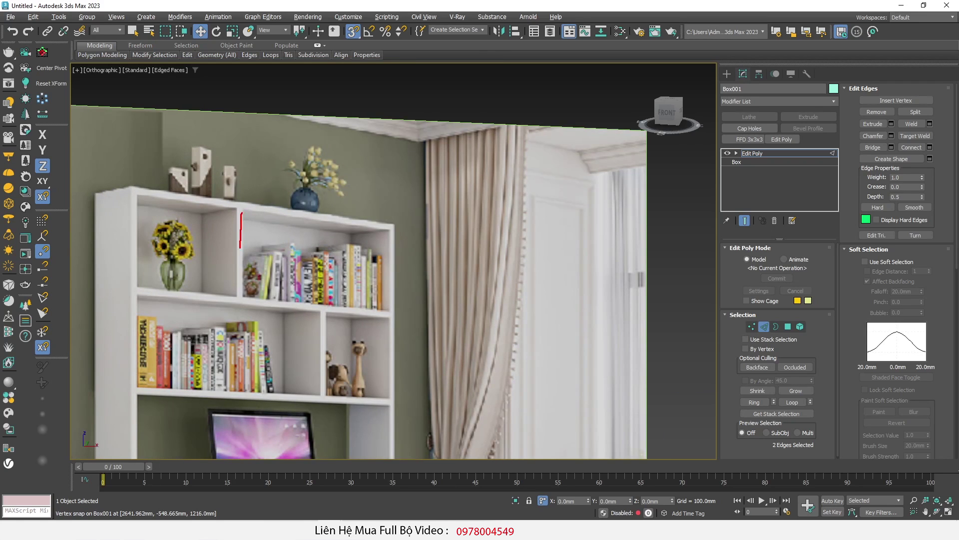
pyautogui.scroll(-6, 247, 293)
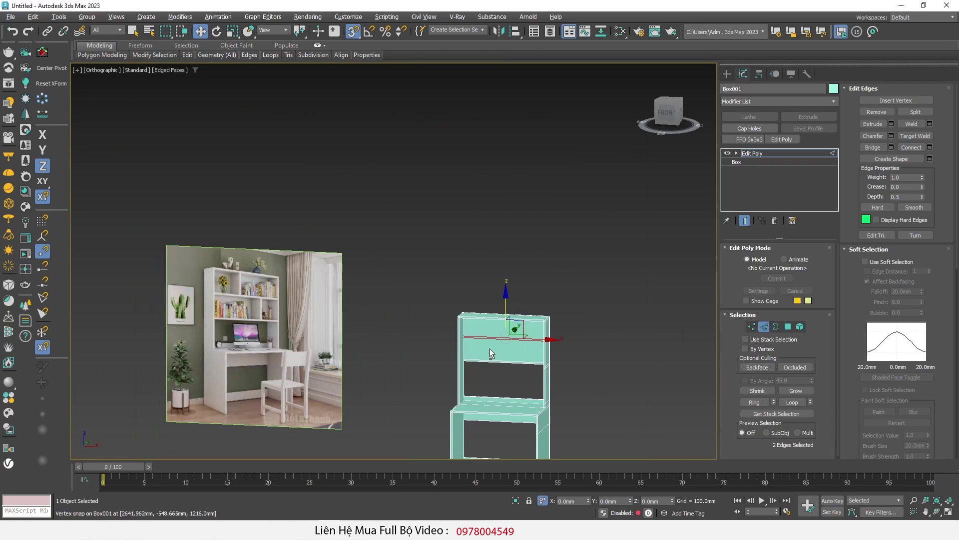
pyautogui.keyDown('alt'); pyautogui.moveTo(487, 349); pyautogui.dragTo(482, 351, button='middle'); pyautogui.keyUp('alt')
pyautogui.scroll(3, 482, 351)
pyautogui.scroll(2, 478, 352)
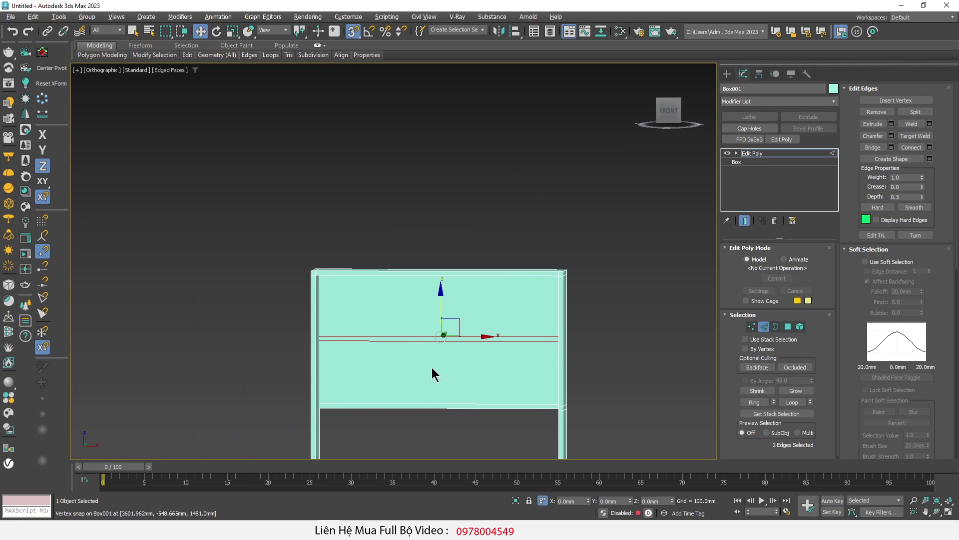
# Connect the 13 horizontal hutch-panel edges with 2 new vertical edges.
pyautogui.moveTo(456, 439); pyautogui.dragTo(407, 246)
pyautogui.scroll(2, 478, 304)
pyautogui.rightClick(484, 288)
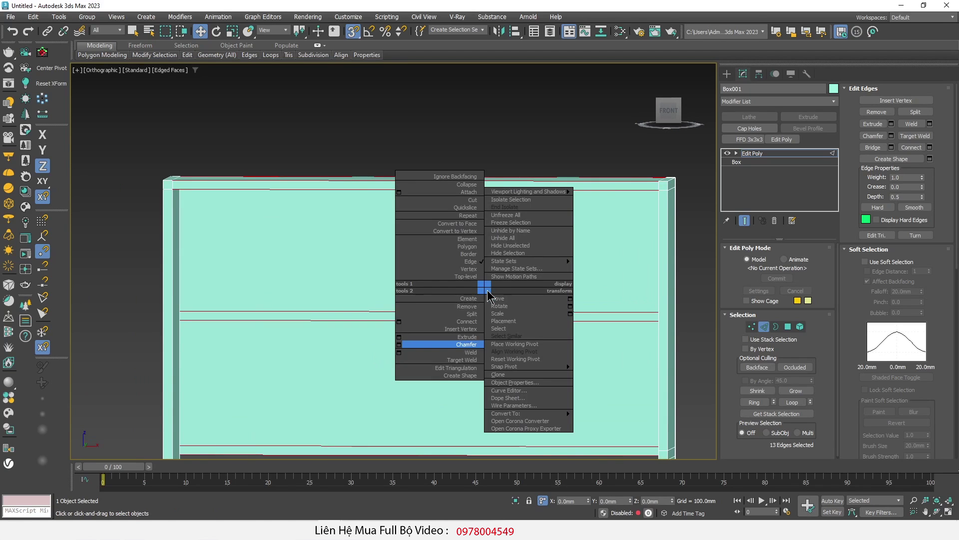
pyautogui.click(398, 322)
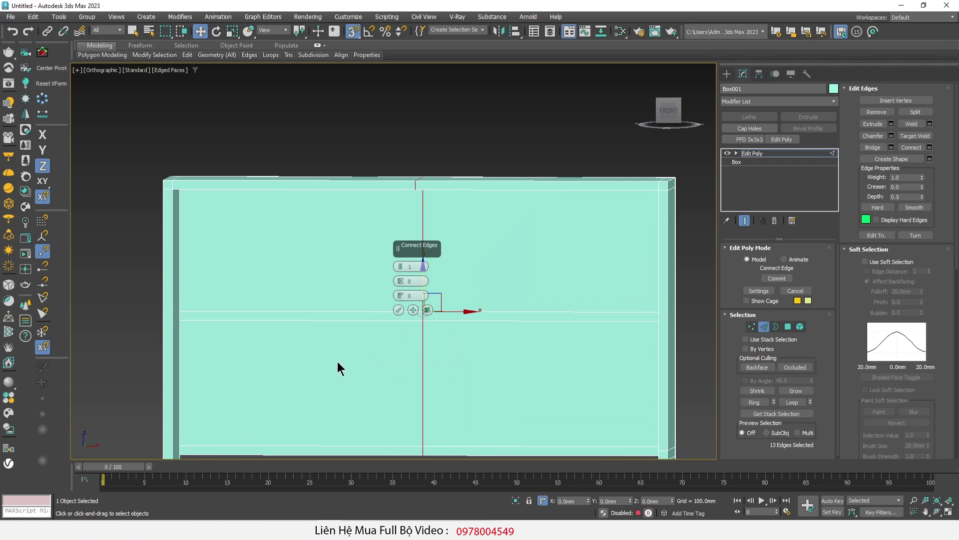
pyautogui.keyDown('alt'); pyautogui.moveTo(338, 361); pyautogui.dragTo(353, 349, button='middle'); pyautogui.keyUp('alt')
pyautogui.moveTo(403, 267); pyautogui.dragTo(409, 268)
pyautogui.click(398, 311)
# Chamfer the two new vertical edges at 9.0 mm into paired lines.
pyautogui.keyDown('alt'); pyautogui.moveTo(379, 330); pyautogui.dragTo(485, 305, button='middle'); pyautogui.keyUp('alt')
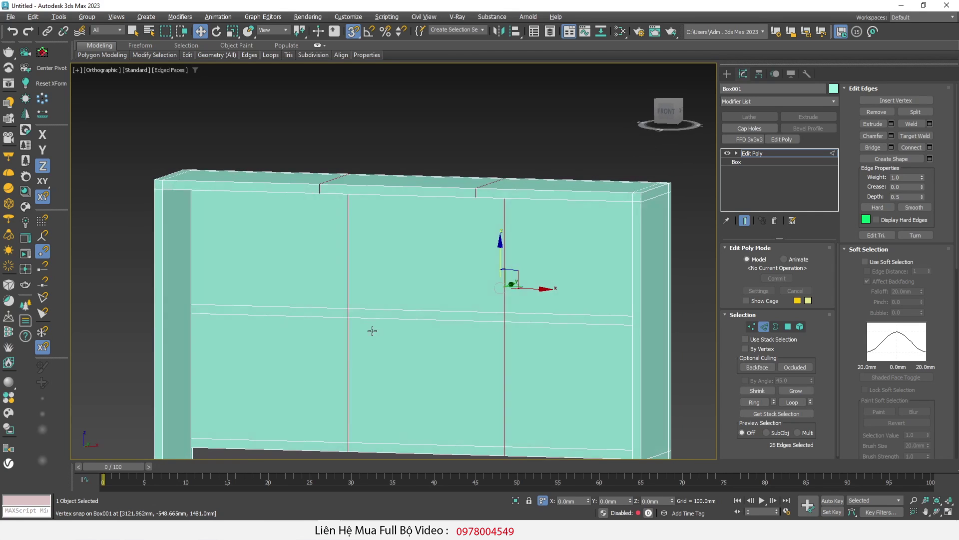
pyautogui.rightClick(485, 305)
pyautogui.click(404, 351)
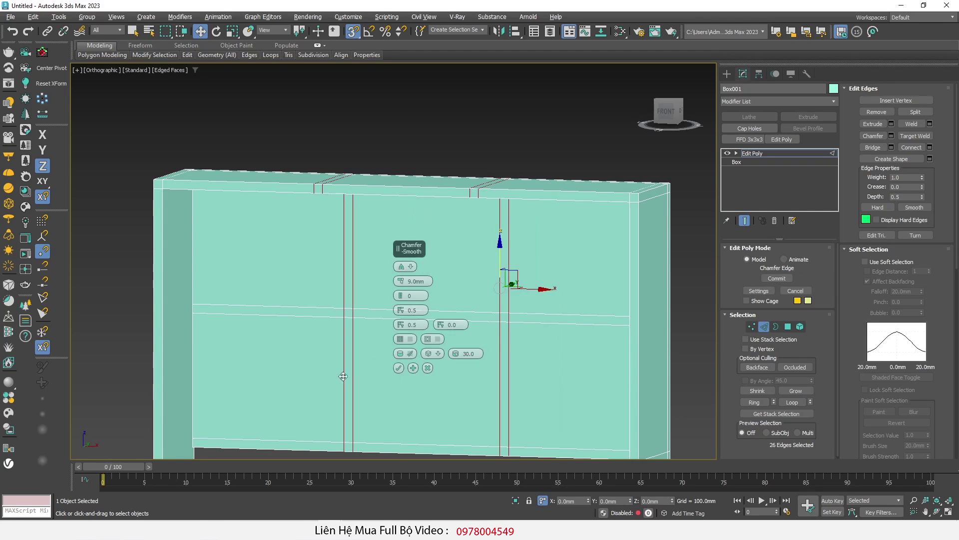
pyautogui.click(398, 367)
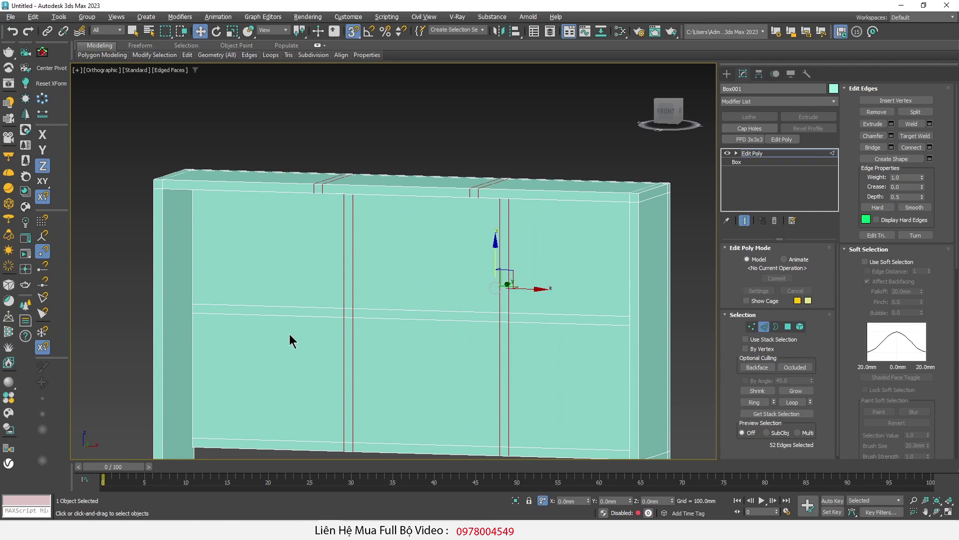
pyautogui.scroll(3, 350, 220)
pyautogui.scroll(3, 363, 278)
# Select the horizontal chamfer-strip polygons across the hutch panel.
pyautogui.press('4')
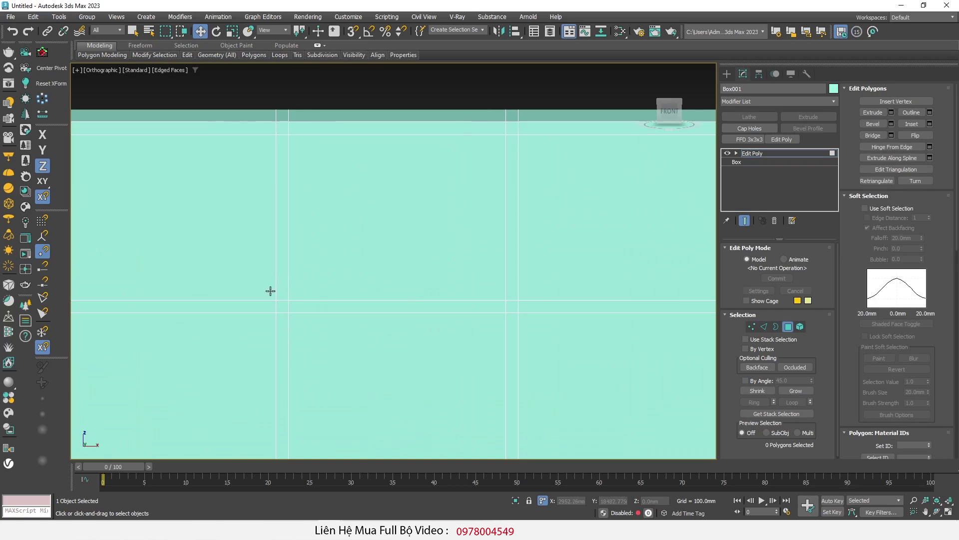
pyautogui.click(221, 306)
pyautogui.keyDown('ctrl'); pyautogui.click(283, 306); pyautogui.keyUp('ctrl')
pyautogui.keyDown('ctrl'); pyautogui.click(325, 305); pyautogui.keyUp('ctrl')
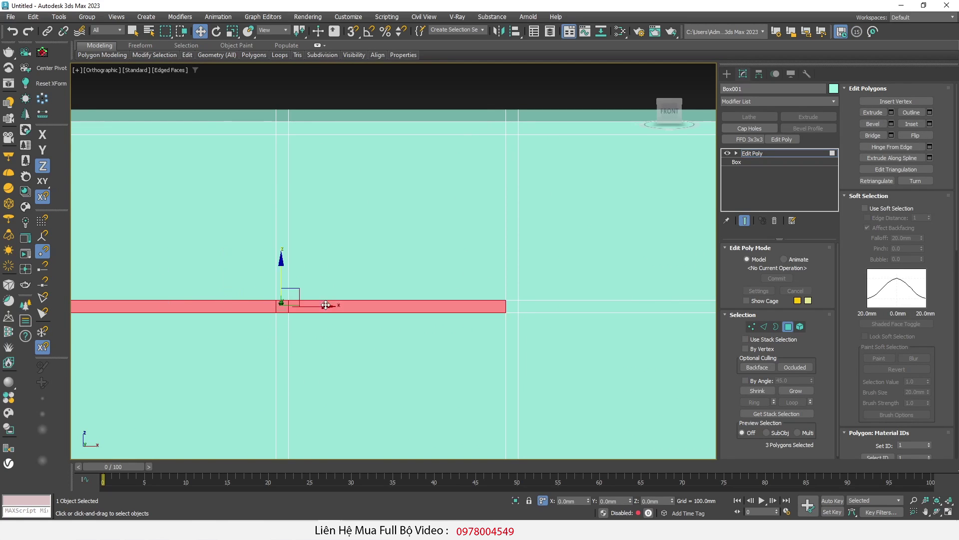
pyautogui.keyDown('ctrl'); pyautogui.click(512, 308); pyautogui.keyUp('ctrl')
pyautogui.scroll(-5, 552, 300)
pyautogui.scroll(5, 342, 355)
pyautogui.keyDown('ctrl'); pyautogui.click(418, 363); pyautogui.keyUp('ctrl')
pyautogui.keyDown('ctrl'); pyautogui.click(449, 362); pyautogui.keyUp('ctrl')
# Add the remaining horizontal and vertical strip polygons to the shelf selection.
pyautogui.moveTo(449, 362); pyautogui.dragTo(422, 364, button='middle')
pyautogui.keyDown('ctrl'); pyautogui.click(425, 364); pyautogui.keyUp('ctrl')
pyautogui.keyDown('alt'); pyautogui.moveTo(497, 369); pyautogui.dragTo(537, 417, button='middle'); pyautogui.keyUp('alt')
pyautogui.keyDown('ctrl'); pyautogui.click(239, 189); pyautogui.keyUp('ctrl')
pyautogui.keyDown('ctrl'); pyautogui.click(468, 285); pyautogui.keyUp('ctrl')
pyautogui.scroll(-5, 456, 297)
pyautogui.keyDown('alt'); pyautogui.moveTo(415, 260); pyautogui.dragTo(360, 276, button='middle'); pyautogui.keyUp('alt')
pyautogui.scroll(5, 244, 355)
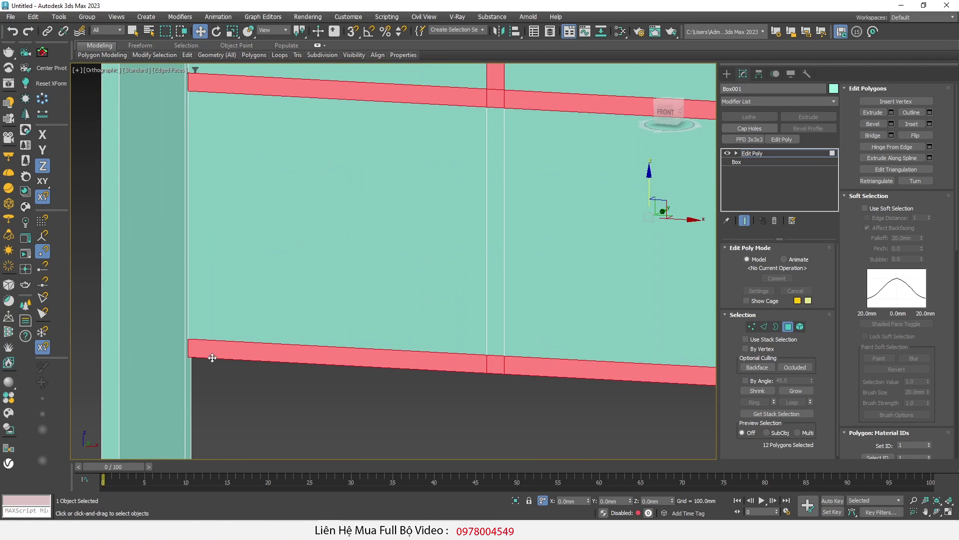
pyautogui.scroll(-3, 212, 358)
pyautogui.moveTo(392, 347)
pyautogui.keyDown('alt'); pyautogui.mouseDown(button='middle')
pyautogui.moveTo(223, 351)
pyautogui.moveTo(305, 295)
pyautogui.mouseUp(button='middle'); pyautogui.keyUp('alt')
# Snap-move the selected shelf boards in depth onto the side panel's corner.
pyautogui.press('s')
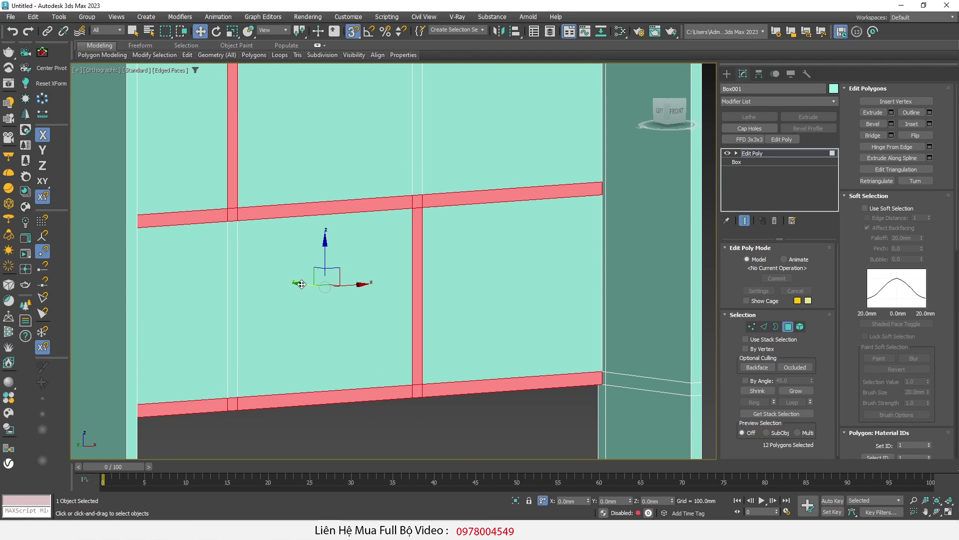
pyautogui.moveTo(302, 284); pyautogui.dragTo(693, 383)
pyautogui.scroll(-6, 345, 305)
pyautogui.keyDown('alt'); pyautogui.moveTo(343, 306); pyautogui.dragTo(335, 329, button='middle'); pyautogui.keyUp('alt')
pyautogui.scroll(8, 262, 314)
pyautogui.scroll(2, 263, 314)
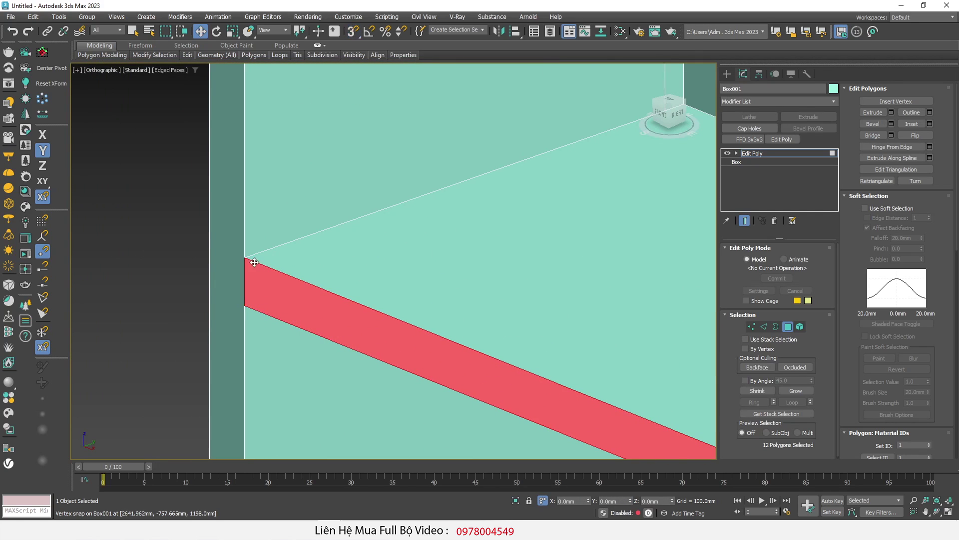
pyautogui.keyDown('alt'); pyautogui.moveTo(245, 256); pyautogui.dragTo(283, 280, button='middle'); pyautogui.keyUp('alt')
# Slide the shelf board's corner vertex along the board's length.
pyautogui.press('1')
pyautogui.click(245, 257)
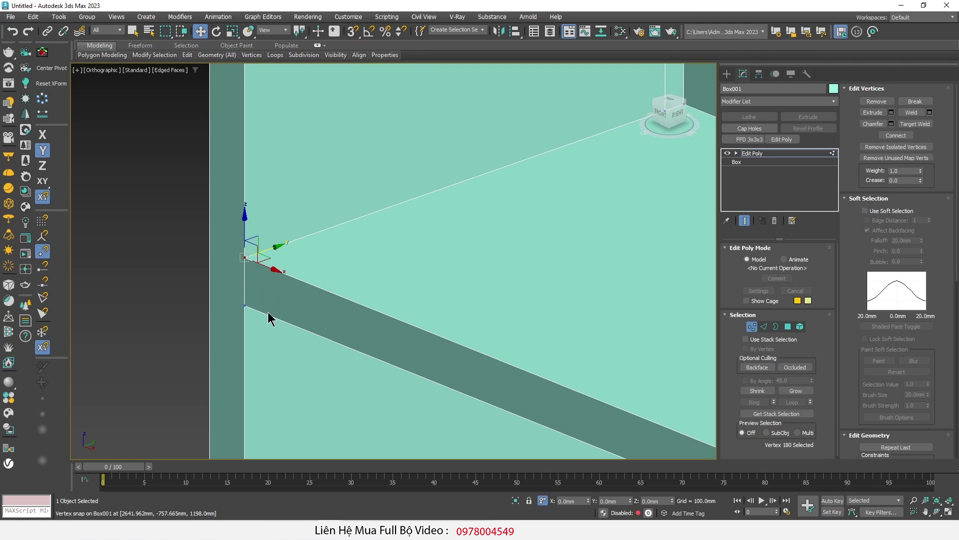
pyautogui.keyDown('alt'); pyautogui.moveTo(268, 315); pyautogui.dragTo(320, 347, button='middle'); pyautogui.keyUp('alt')
pyautogui.moveTo(277, 270); pyautogui.dragTo(311, 278)
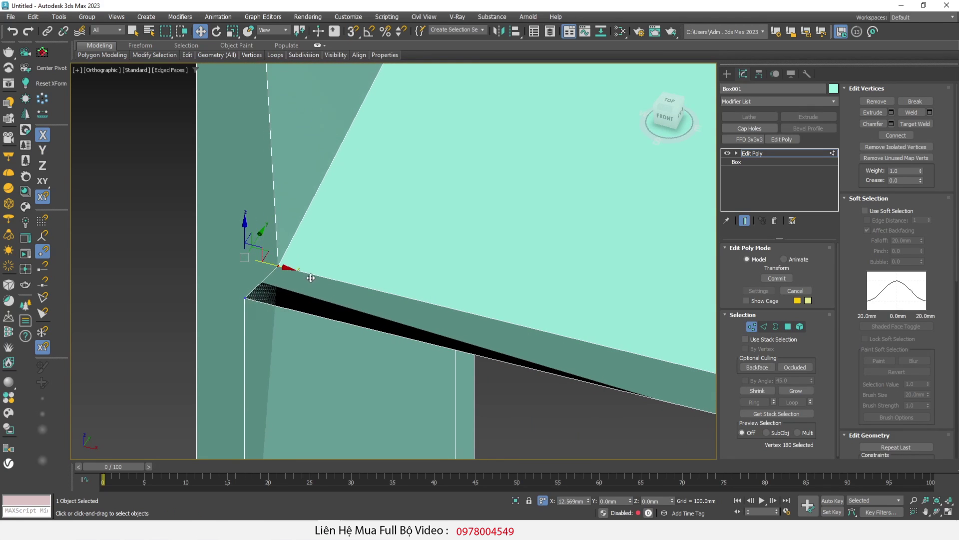
pyautogui.scroll(-2, 311, 277)
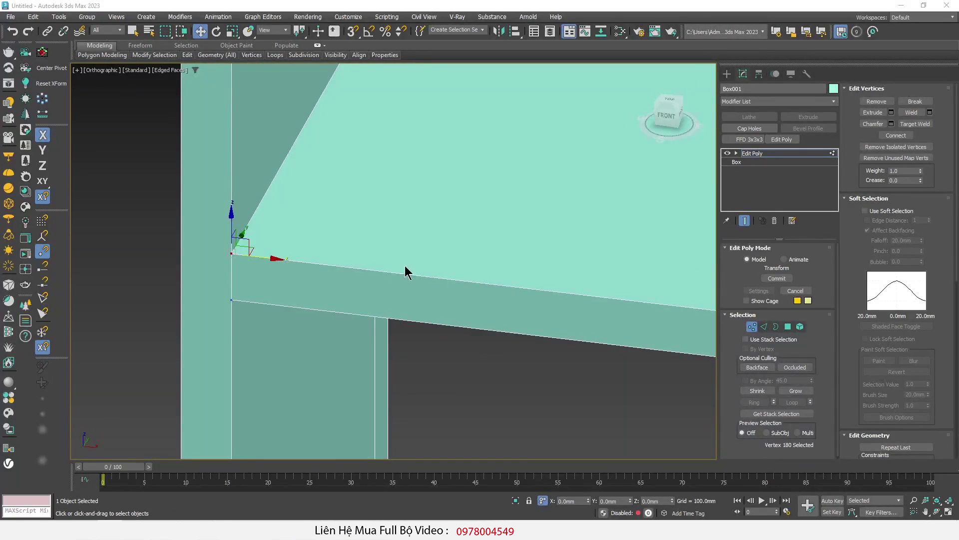
pyautogui.scroll(-6, 403, 343)
# Mark the top shelf's front edge in red for reference, then clear the annotation.
pyautogui.keyDown('alt'); pyautogui.moveTo(403, 343); pyautogui.dragTo(472, 352, button='middle'); pyautogui.keyUp('alt')
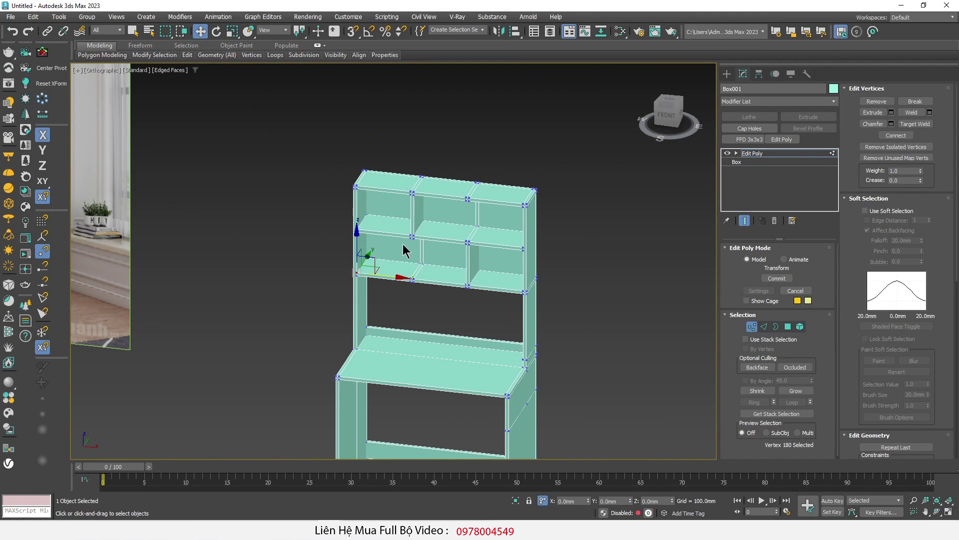
pyautogui.scroll(3, 379, 200)
pyautogui.scroll(3, 348, 193)
pyautogui.moveTo(288, 164); pyautogui.dragTo(470, 186)
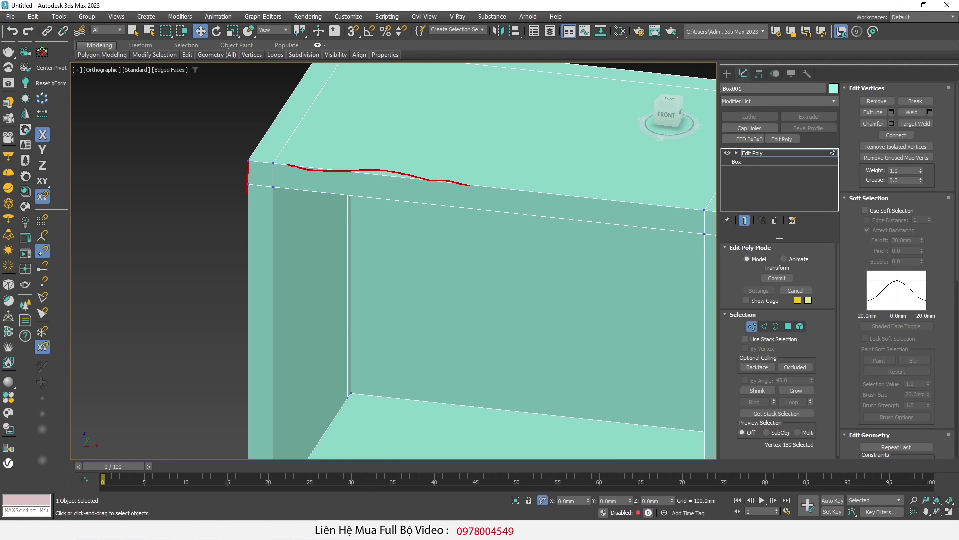
pyautogui.moveTo(502, 187); pyautogui.dragTo(656, 199)
pyautogui.press('Escape')
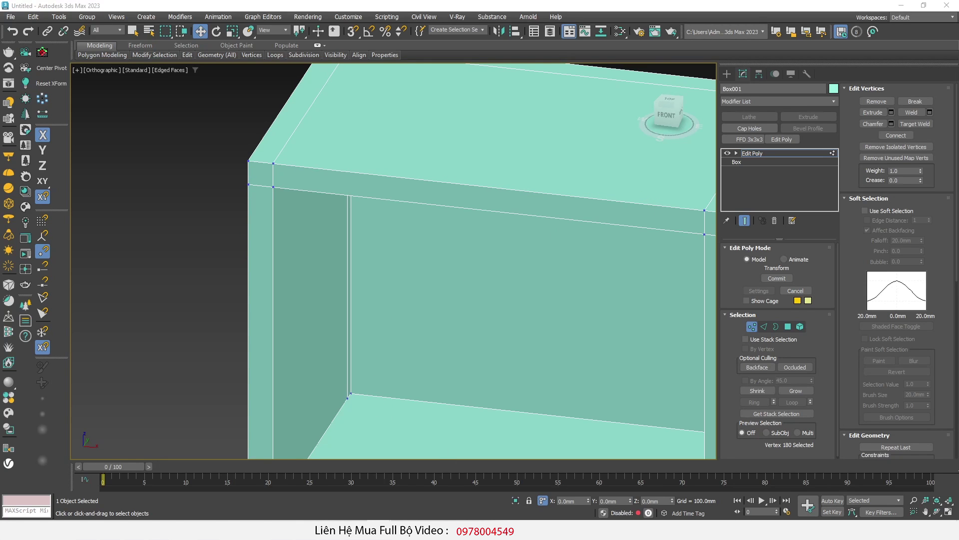
pyautogui.scroll(2, 440, 268)
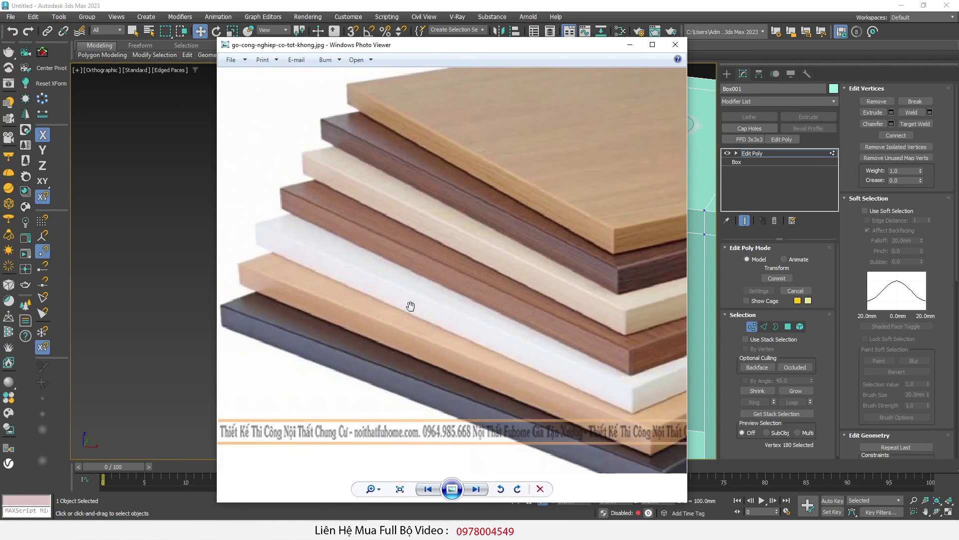
# Zoom close on the wood-board photo and outline a board's thin chamfered edge in red.
pyautogui.scroll(1, 554, 219)
pyautogui.scroll(1, 488, 205)
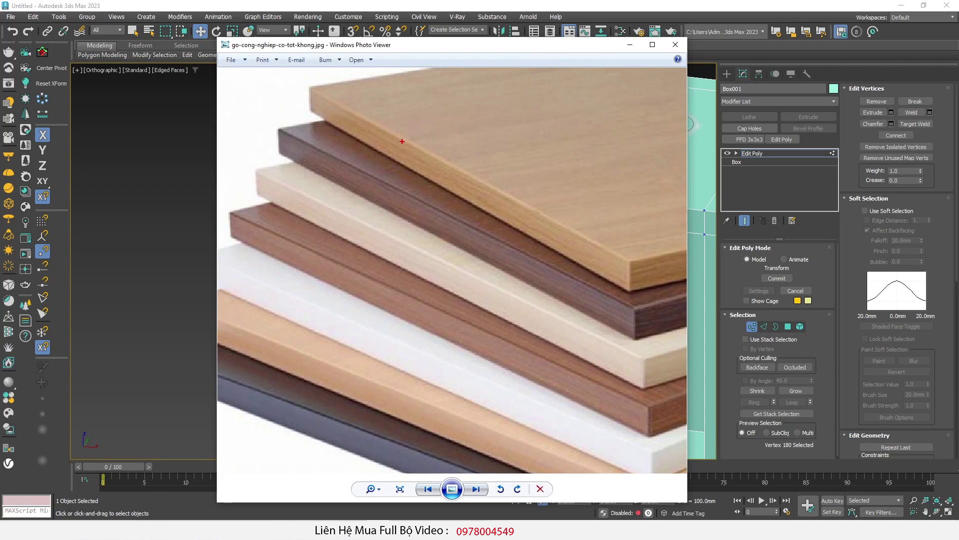
pyautogui.moveTo(405, 139); pyautogui.dragTo(636, 253)
pyautogui.moveTo(513, 202); pyautogui.dragTo(624, 254)
pyautogui.press('Escape')
pyautogui.scroll(1, 370, 242)
pyautogui.scroll(1, 370, 241)
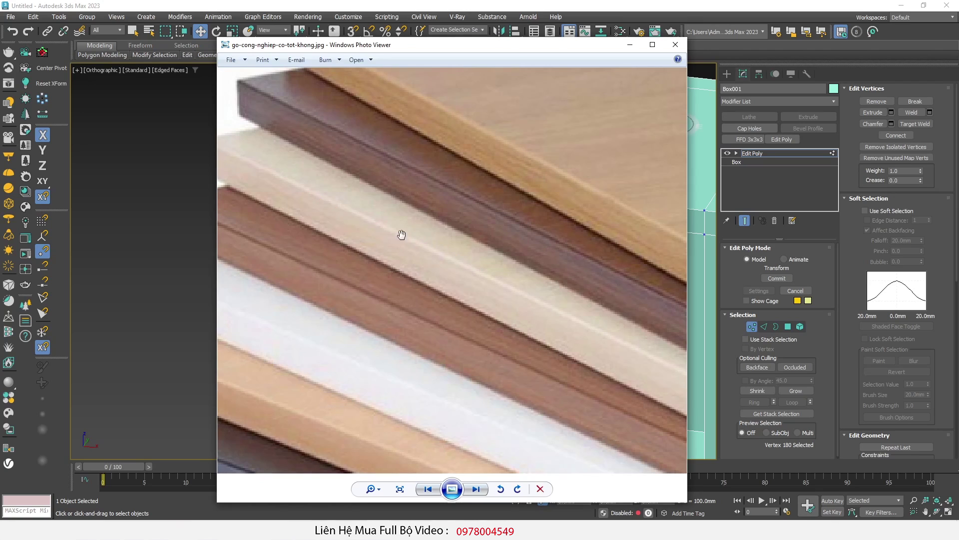
pyautogui.moveTo(307, 178)
pyautogui.mouseDown()
pyautogui.moveTo(334, 211)
pyautogui.moveTo(462, 273)
pyautogui.moveTo(410, 228)
pyautogui.moveTo(329, 197)
pyautogui.mouseUp()
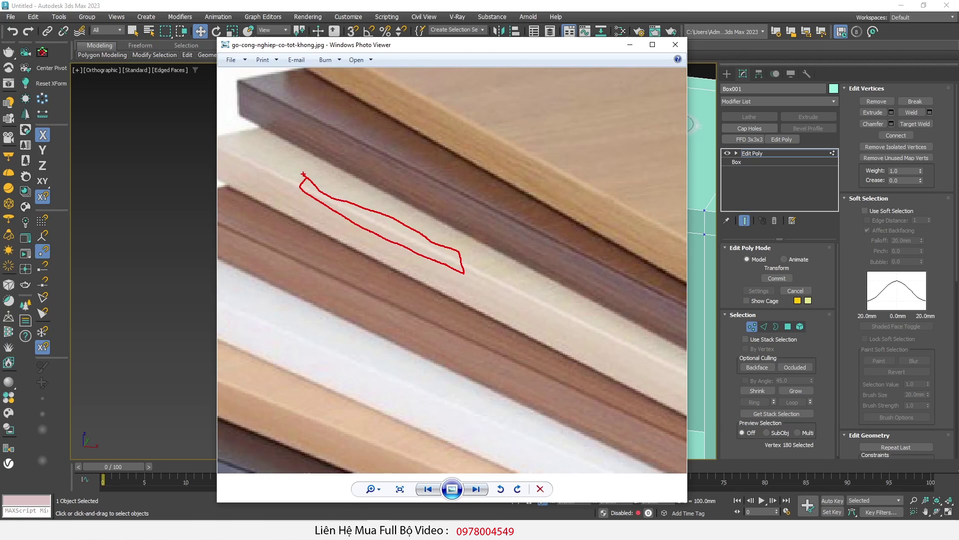
# Back on Box001 in edge mode, select the side panel's vertical edge and the top board's front loop.
pyautogui.press('Escape')
pyautogui.hotkey('alt', 'Tab')
pyautogui.scroll(-5, 200, 260)
pyautogui.scroll(5, 295, 271)
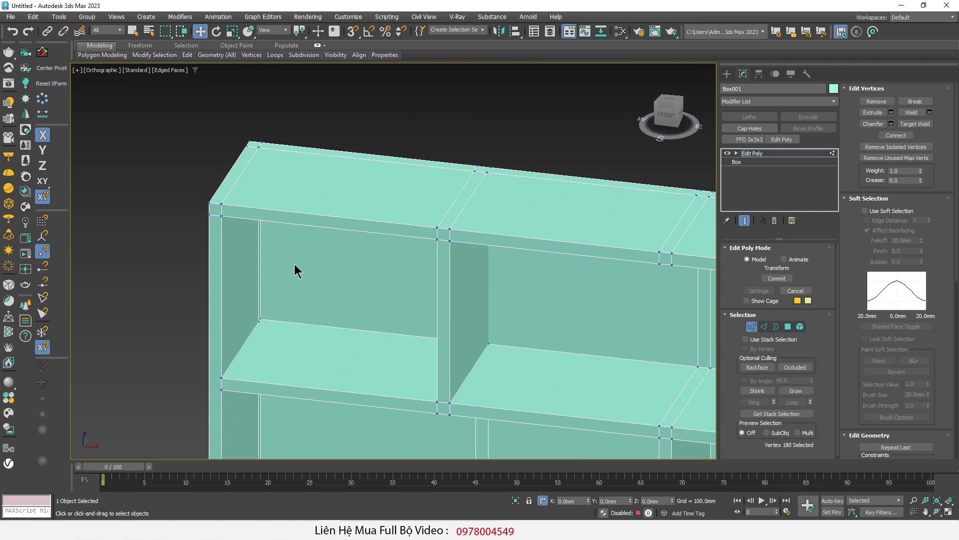
pyautogui.press('2')
pyautogui.doubleClick(258, 209)
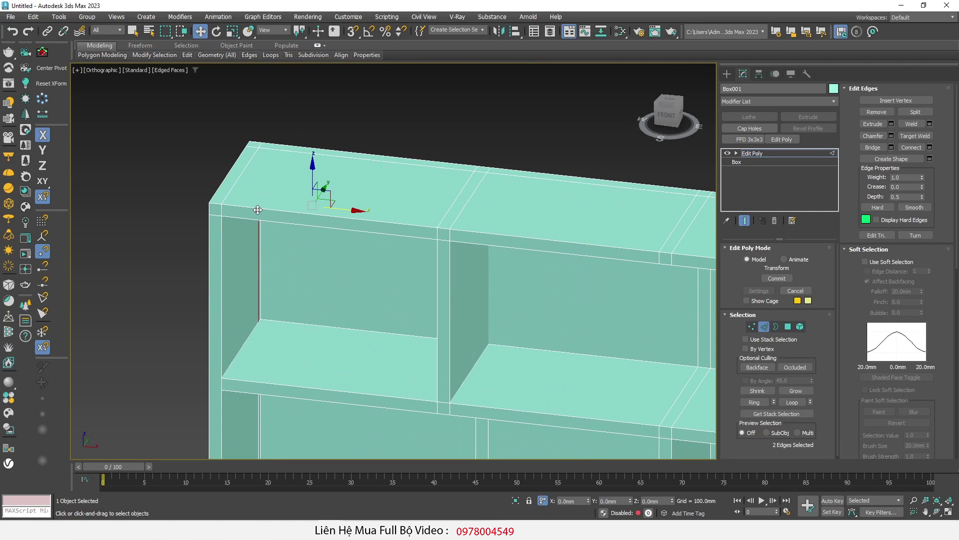
pyautogui.keyDown('ctrl'); pyautogui.doubleClick(263, 208); pyautogui.keyUp('ctrl')
# Add the left vertical edges, more board edges, the divider verticals and another shelf loop.
pyautogui.scroll(3, 266, 236)
pyautogui.keyDown('ctrl'); pyautogui.doubleClick(232, 230); pyautogui.keyUp('ctrl')
pyautogui.keyDown('ctrl'); pyautogui.doubleClick(207, 243); pyautogui.keyUp('ctrl')
pyautogui.scroll(-5, 340, 212)
pyautogui.scroll(5, 400, 236)
pyautogui.keyDown('ctrl'); pyautogui.doubleClick(351, 250); pyautogui.keyUp('ctrl')
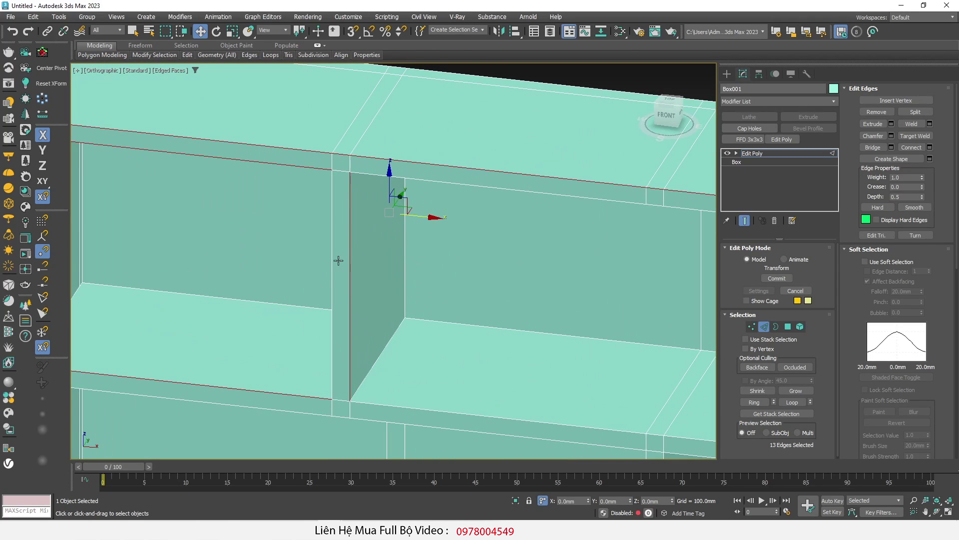
pyautogui.scroll(-2, 353, 353)
pyautogui.keyDown('ctrl'); pyautogui.doubleClick(303, 359); pyautogui.keyUp('ctrl')
# Add the shelf bottom edge, divider edges, shelf loops, right vertical edge and lower desk-shelf edges.
pyautogui.scroll(-3, 360, 329)
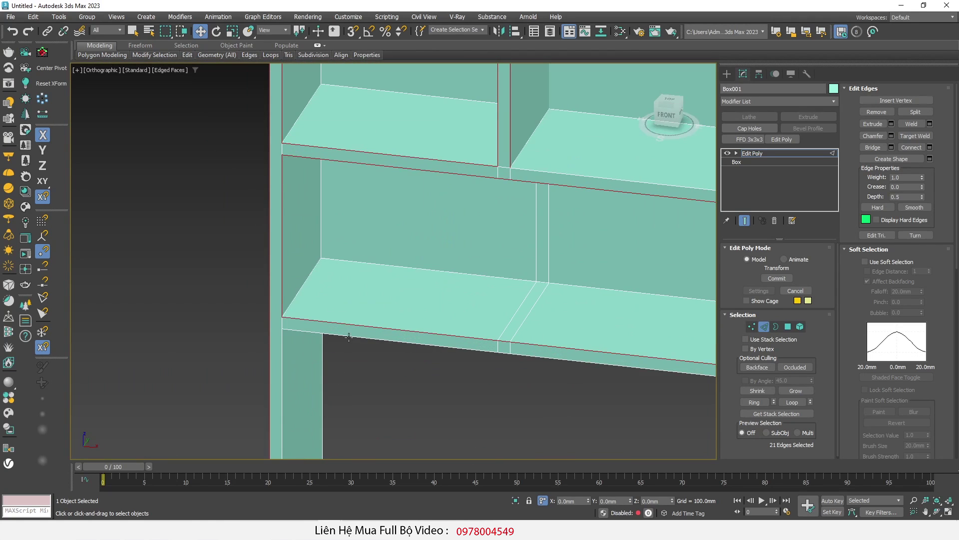
pyautogui.scroll(-3, 320, 342)
pyautogui.scroll(4, 501, 353)
pyautogui.keyDown('ctrl'); pyautogui.doubleClick(414, 350); pyautogui.keyUp('ctrl')
pyautogui.keyDown('ctrl'); pyautogui.doubleClick(350, 300); pyautogui.keyUp('ctrl')
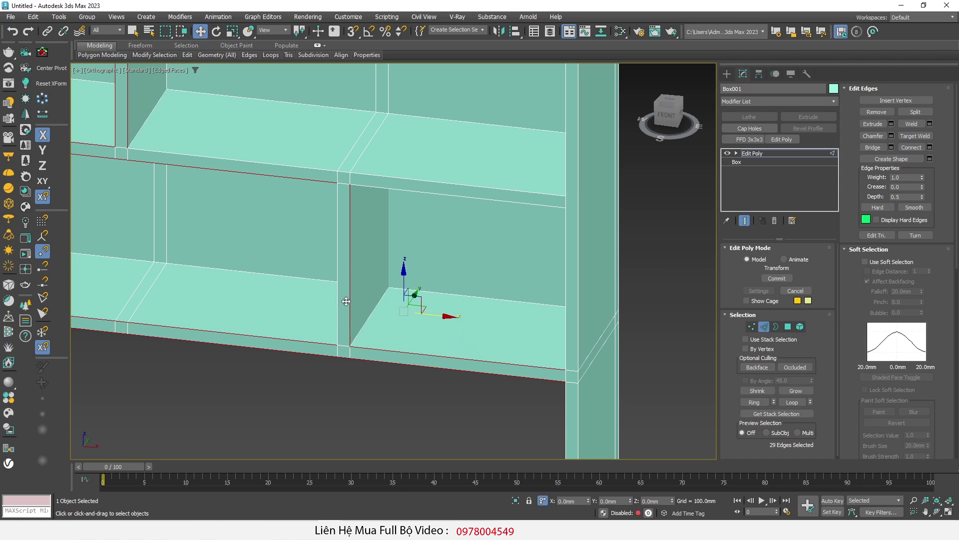
pyautogui.keyDown('ctrl'); pyautogui.doubleClick(407, 188); pyautogui.keyUp('ctrl')
pyautogui.scroll(-4, 440, 210)
pyautogui.scroll(4, 465, 215)
pyautogui.keyDown('ctrl'); pyautogui.doubleClick(473, 215); pyautogui.keyUp('ctrl')
pyautogui.scroll(-3, 464, 214)
pyautogui.keyDown('ctrl'); pyautogui.doubleClick(441, 212); pyautogui.keyUp('ctrl')
# Add the shelf's diagonal front-left edge, the desktop's front loop and side edges, and the upper-right corner edge.
pyautogui.scroll(-3, 442, 211)
pyautogui.scroll(3, 360, 279)
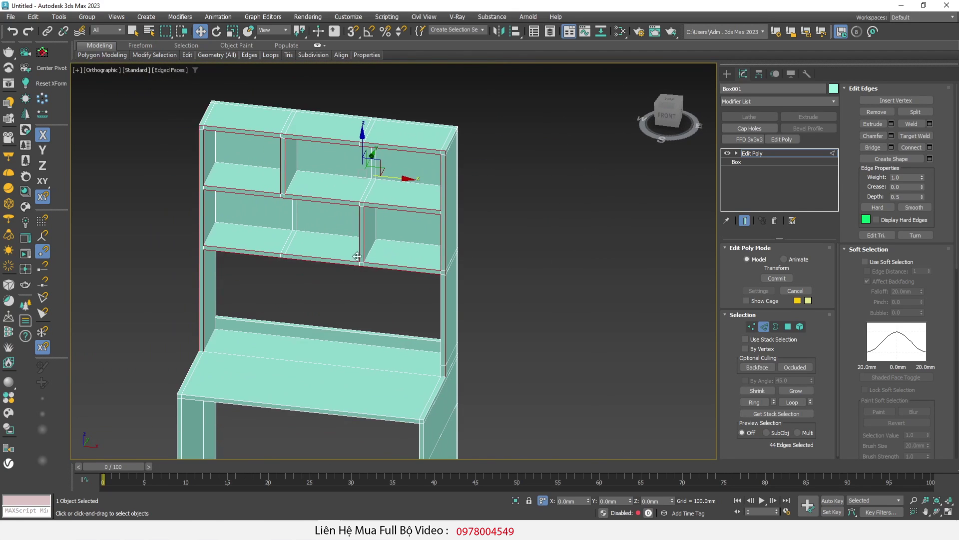
pyautogui.scroll(4, 236, 353)
pyautogui.keyDown('ctrl'); pyautogui.click(239, 341); pyautogui.keyUp('ctrl')
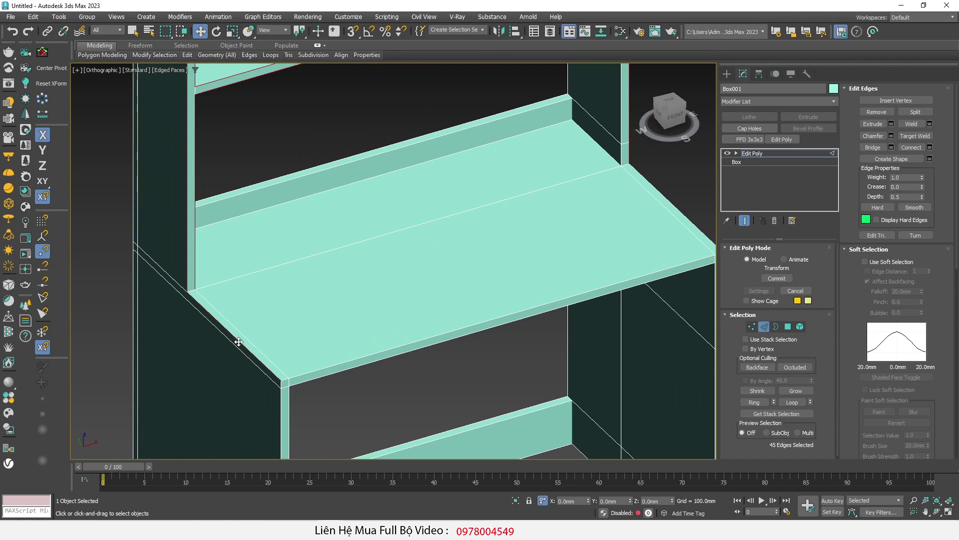
pyautogui.keyDown('ctrl'); pyautogui.click(320, 367); pyautogui.keyUp('ctrl')
pyautogui.keyDown('ctrl'); pyautogui.doubleClick(320, 370); pyautogui.keyUp('ctrl')
pyautogui.scroll(3, 316, 379)
pyautogui.keyDown('ctrl'); pyautogui.click(277, 306); pyautogui.keyUp('ctrl')
pyautogui.scroll(-3, 295, 306)
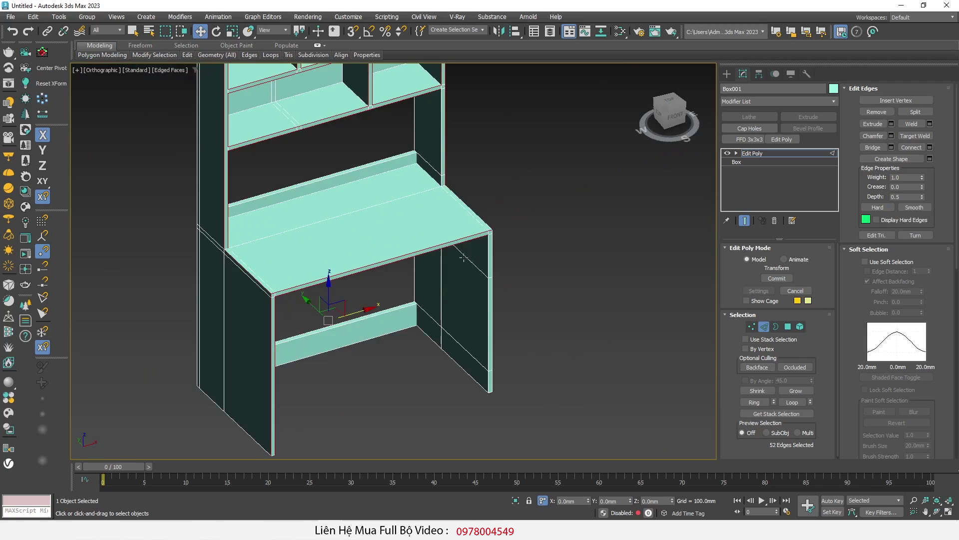
pyautogui.scroll(3, 565, 248)
pyautogui.keyDown('ctrl'); pyautogui.click(563, 248); pyautogui.keyUp('ctrl')
# Add the lower shelf's front edge, the side panel's bottom and diagonal edges, and nearby edges.
pyautogui.scroll(-3, 579, 236)
pyautogui.scroll(3, 475, 200)
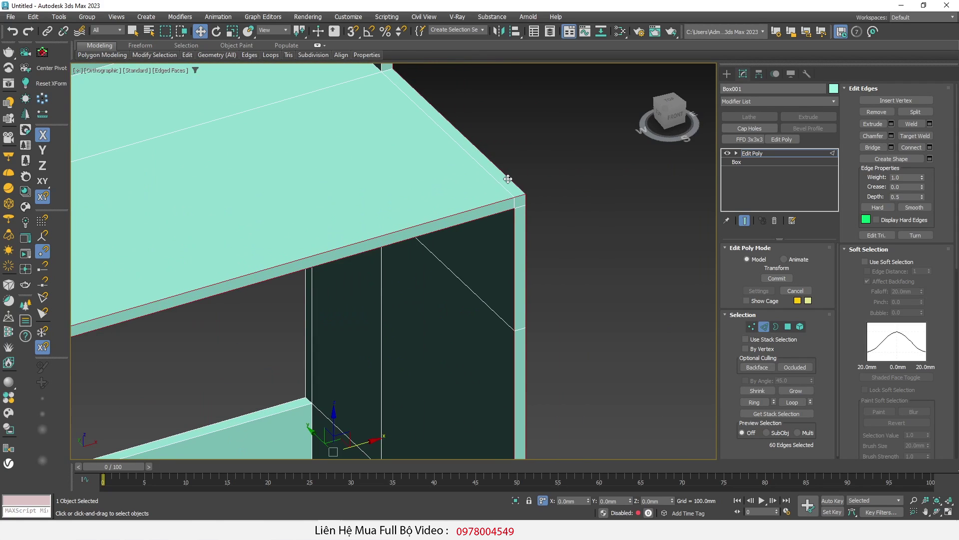
pyautogui.scroll(-3, 519, 205)
pyautogui.keyDown('ctrl'); pyautogui.click(250, 255); pyautogui.keyUp('ctrl')
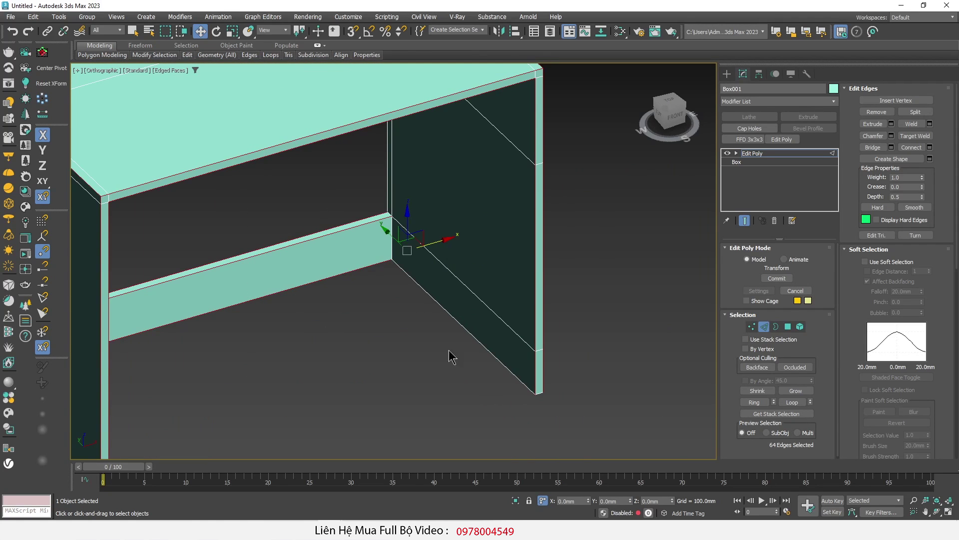
pyautogui.keyDown('ctrl'); pyautogui.click(489, 349); pyautogui.keyUp('ctrl')
pyautogui.scroll(4, 499, 407)
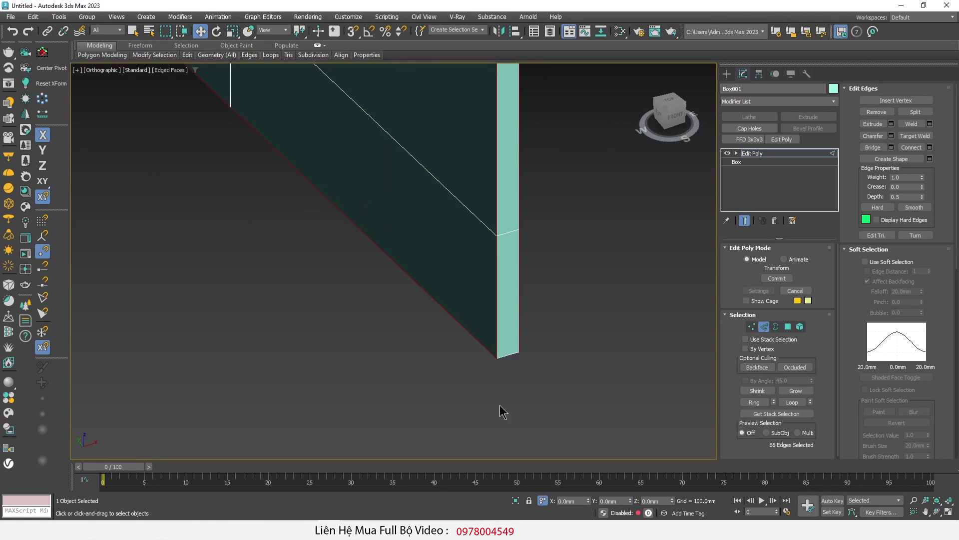
pyautogui.scroll(-4, 282, 387)
pyautogui.scroll(2, 274, 353)
pyautogui.scroll(2, 293, 306)
pyautogui.keyDown('ctrl'); pyautogui.click(296, 301); pyautogui.keyUp('ctrl')
pyautogui.keyDown('ctrl'); pyautogui.moveTo(393, 327); pyautogui.dragTo(246, 382); pyautogui.keyUp('ctrl')
pyautogui.scroll(-3, 286, 287)
# Add the remaining upper shelf and divider edges, bringing the selection to 82 edges.
pyautogui.moveTo(307, 277)
pyautogui.mouseDown(button='middle')
pyautogui.moveTo(287, 275)
pyautogui.moveTo(299, 415)
pyautogui.moveTo(256, 196)
pyautogui.mouseUp(button='middle')
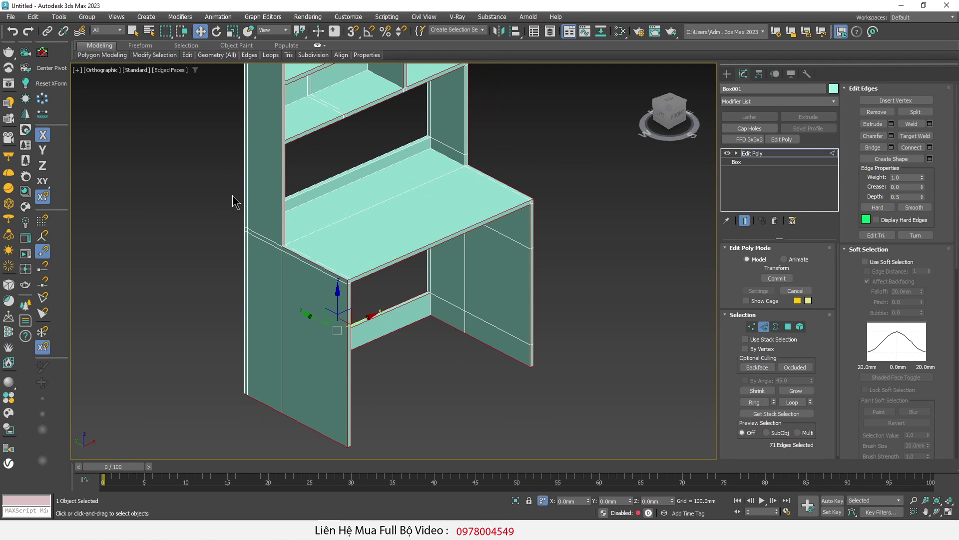
pyautogui.moveTo(509, 220)
pyautogui.mouseDown(button='middle')
pyautogui.moveTo(500, 310)
pyautogui.moveTo(450, 301)
pyautogui.mouseUp(button='middle')
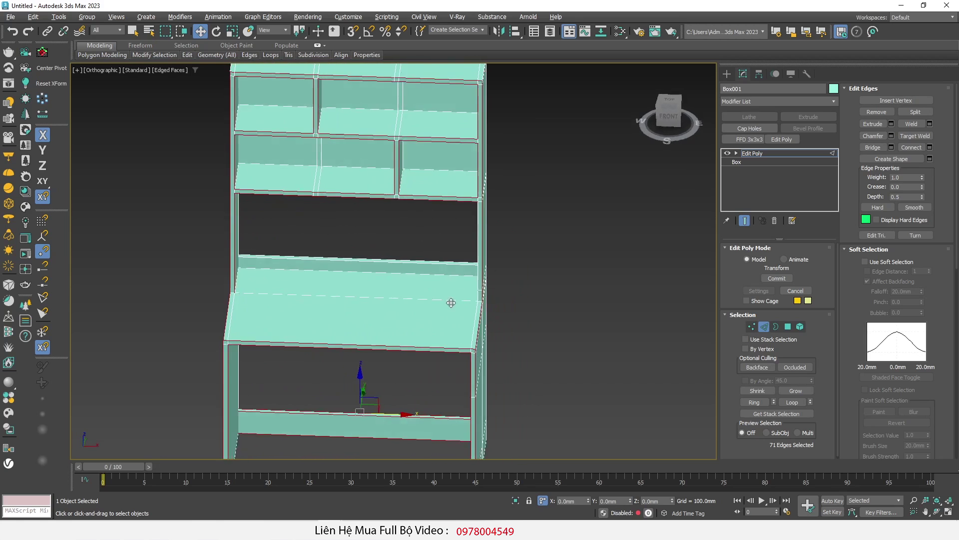
pyautogui.scroll(5, 232, 264)
pyautogui.keyDown('ctrl'); pyautogui.click(328, 256); pyautogui.keyUp('ctrl')
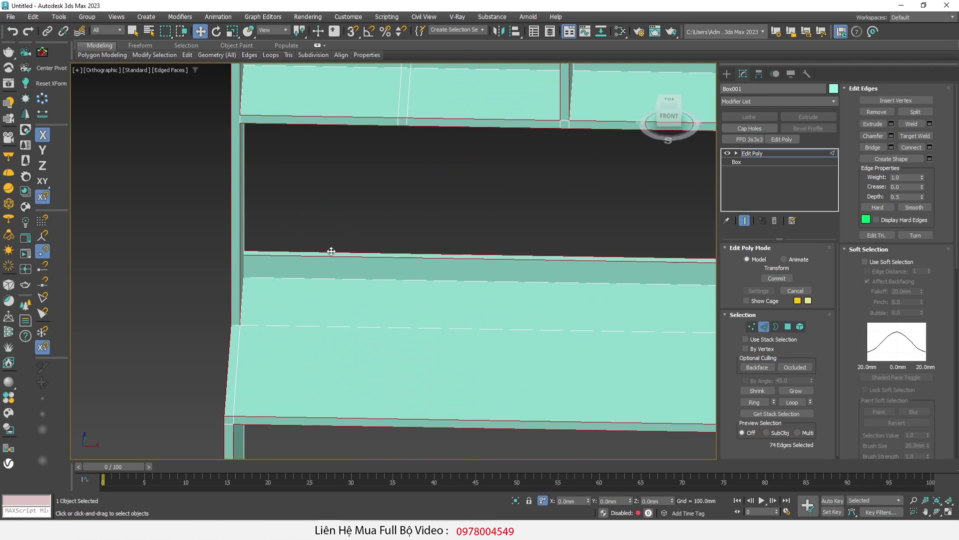
pyautogui.scroll(-4, 330, 253)
pyautogui.moveTo(330, 253)
pyautogui.keyDown('alt'); pyautogui.mouseDown(button='middle')
pyautogui.moveTo(316, 250)
pyautogui.moveTo(383, 241)
pyautogui.mouseUp(button='middle'); pyautogui.keyUp('alt')
pyautogui.scroll(3, 383, 242)
pyautogui.scroll(3, 501, 258)
pyautogui.keyDown('ctrl'); pyautogui.click(501, 259); pyautogui.keyUp('ctrl')
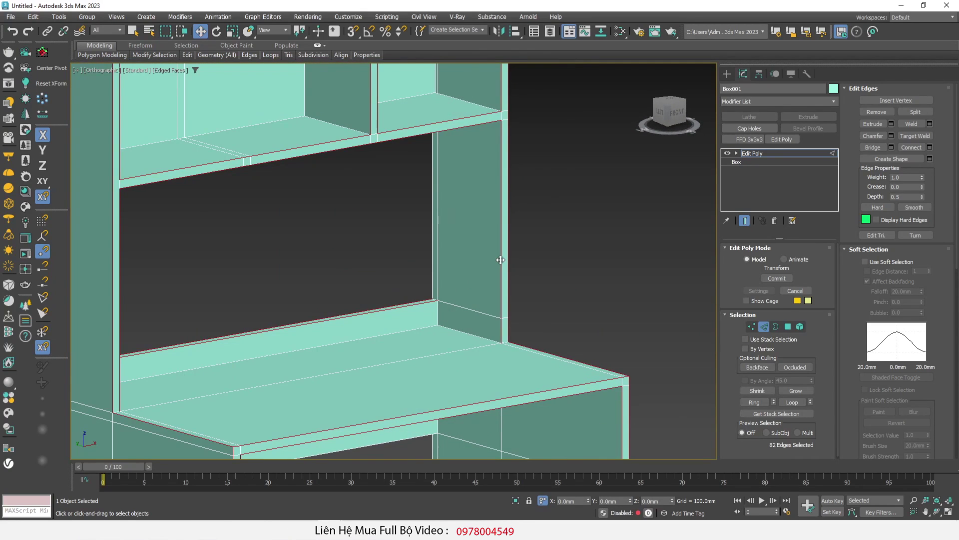
pyautogui.scroll(-3, 470, 259)
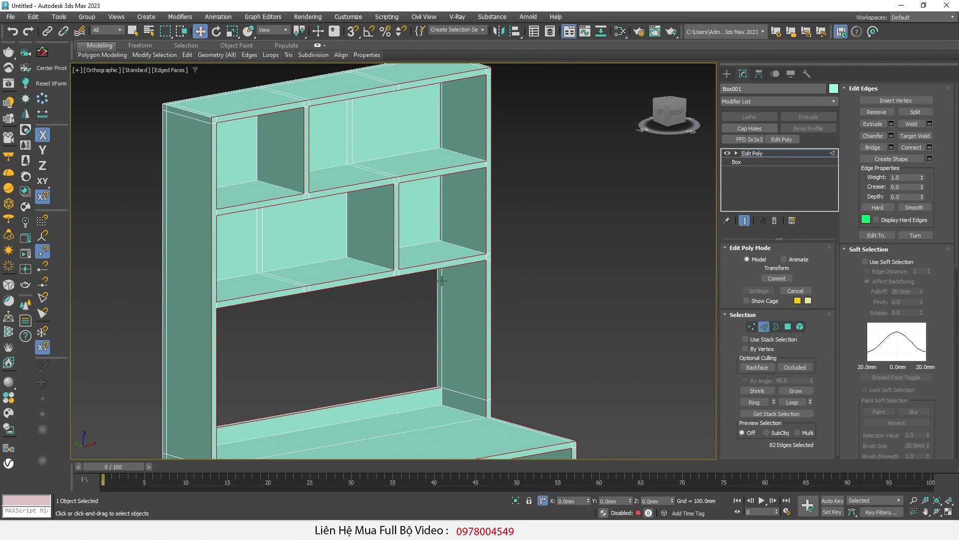
pyautogui.scroll(5, 365, 298)
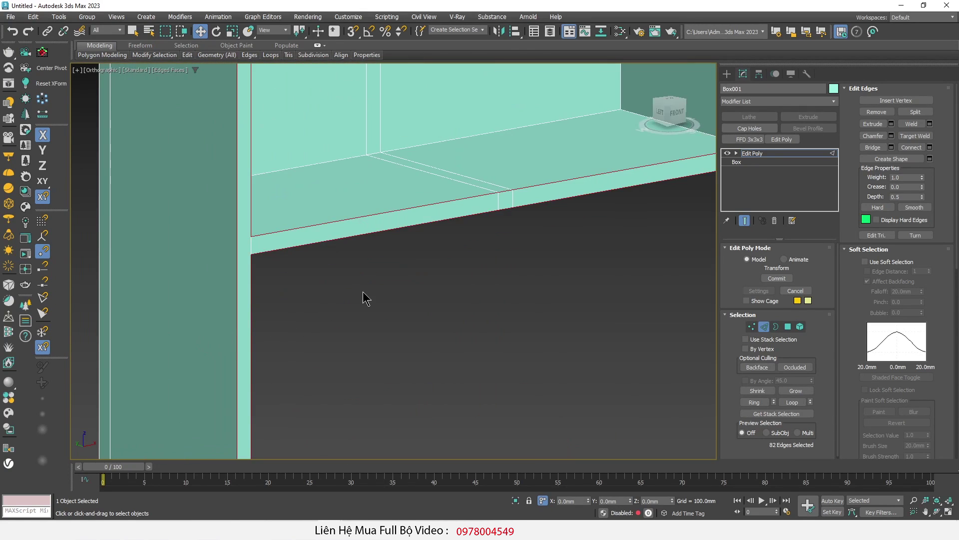
# Chamfer the 82 selected shelf and divider edges with an Amount of about 1.377mm.
pyautogui.rightClick(485, 238)
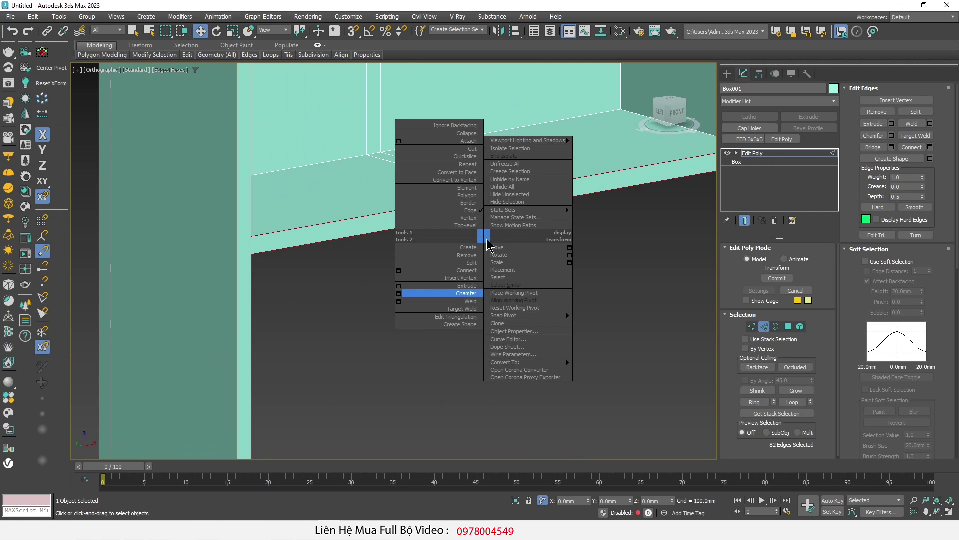
pyautogui.click(399, 294)
pyautogui.scroll(-2, 278, 297)
pyautogui.moveTo(279, 297)
pyautogui.keyDown('alt'); pyautogui.mouseDown(button='middle')
pyautogui.moveTo(220, 310)
pyautogui.moveTo(178, 209)
pyautogui.mouseUp(button='middle'); pyautogui.keyUp('alt')
pyautogui.scroll(4, 214, 231)
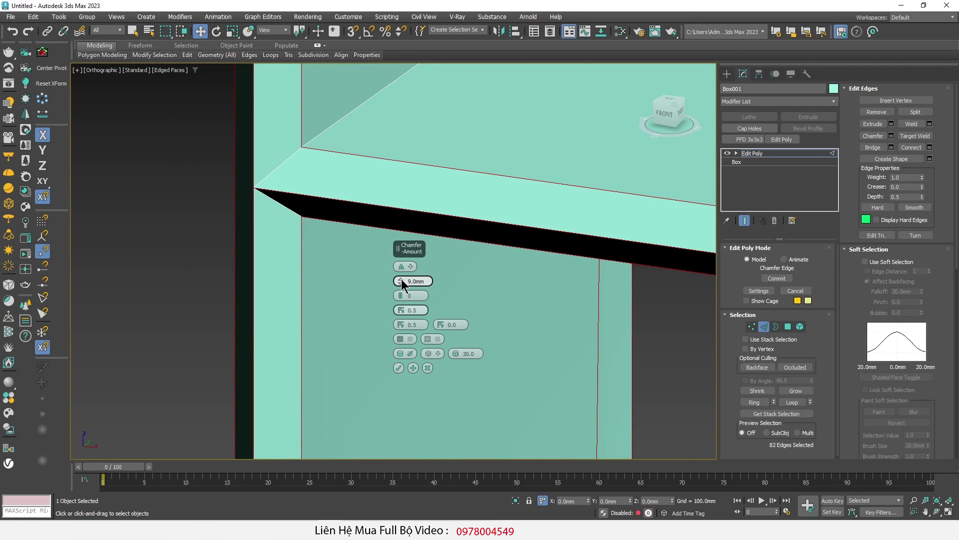
pyautogui.moveTo(402, 283); pyautogui.dragTo(399, 301)
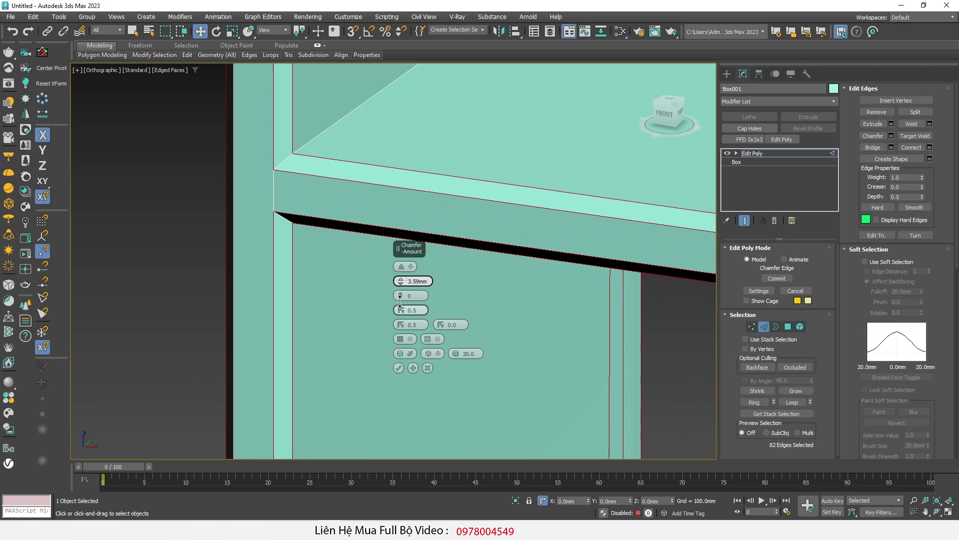
pyautogui.moveTo(400, 302); pyautogui.dragTo(399, 310)
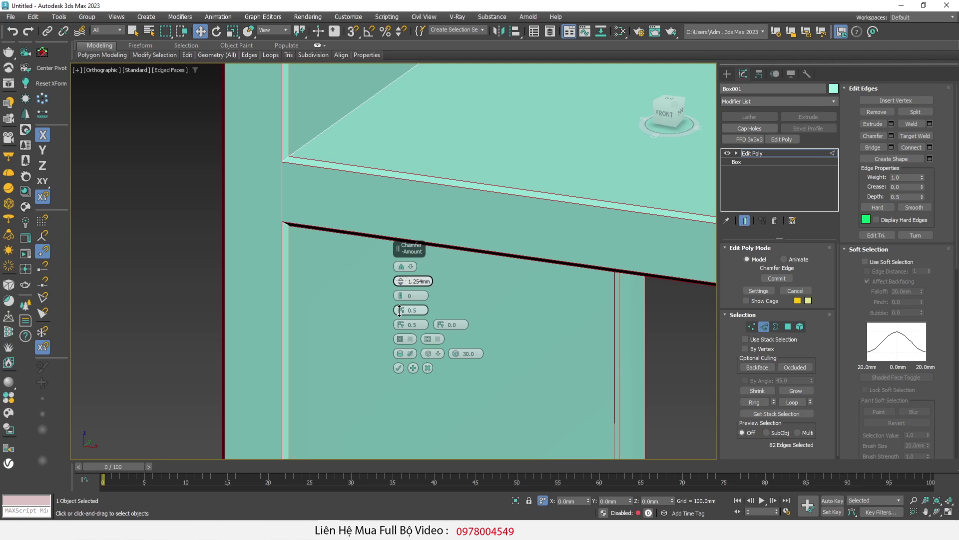
pyautogui.moveTo(399, 310); pyautogui.dragTo(399, 305)
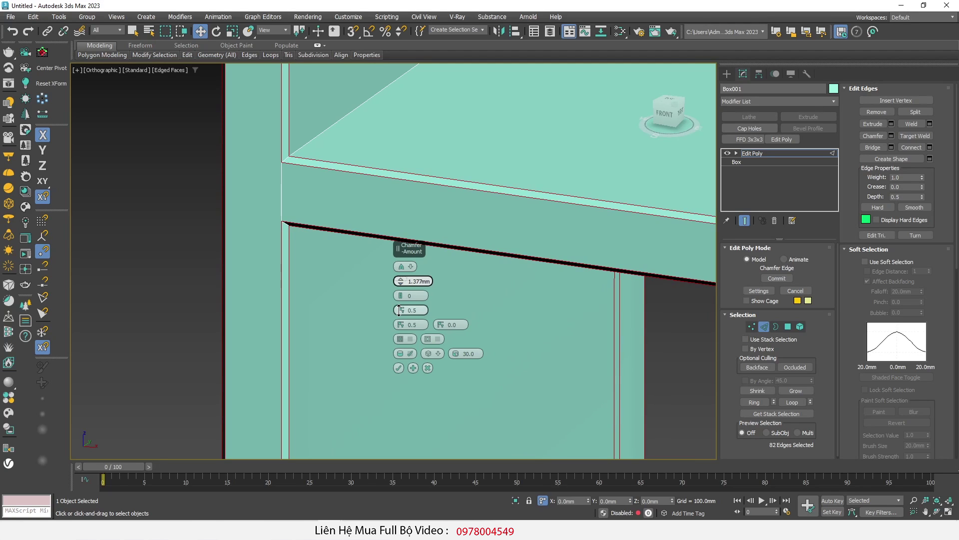
pyautogui.click(398, 368)
pyautogui.scroll(-3, 350, 320)
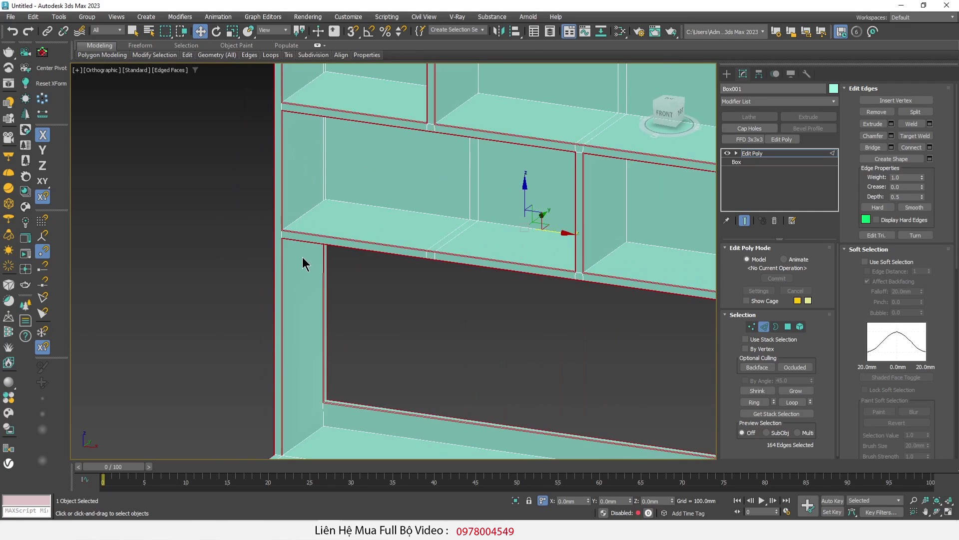
# Exit edge sub-object level, deselect the desk, and turn off Edged Faces with F4.
pyautogui.scroll(-5, 304, 262)
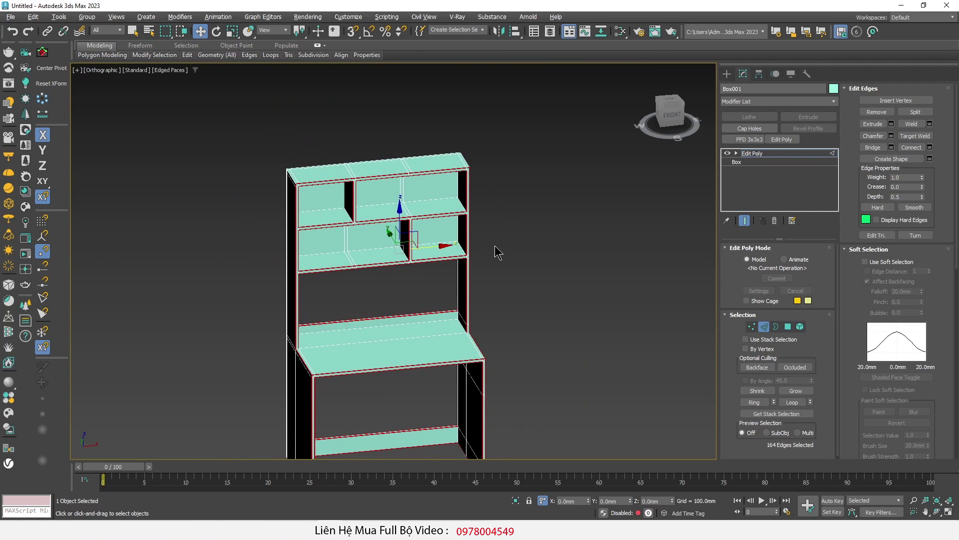
pyautogui.press('2')
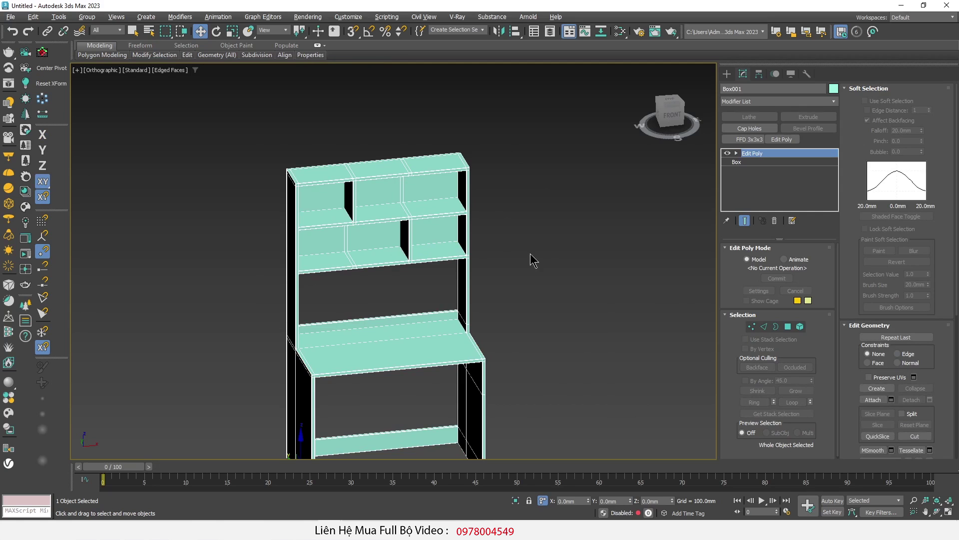
pyautogui.click(531, 260)
pyautogui.press('F4')
# Reselect the desk, then orbit and zoom around the cabinet to inspect the chamfered edges.
pyautogui.moveTo(353, 214)
pyautogui.keyDown('alt'); pyautogui.mouseDown(button='middle')
pyautogui.moveTo(375, 260)
pyautogui.moveTo(508, 317)
pyautogui.mouseUp(button='middle'); pyautogui.keyUp('alt')
pyautogui.click(333, 216)
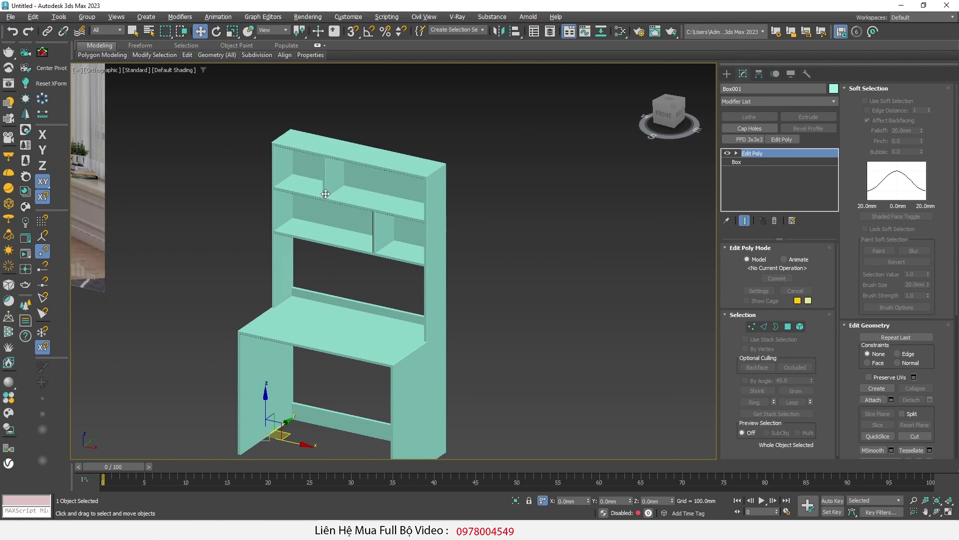
pyautogui.scroll(5, 358, 281)
pyautogui.scroll(2, 279, 310)
pyautogui.scroll(3, 203, 350)
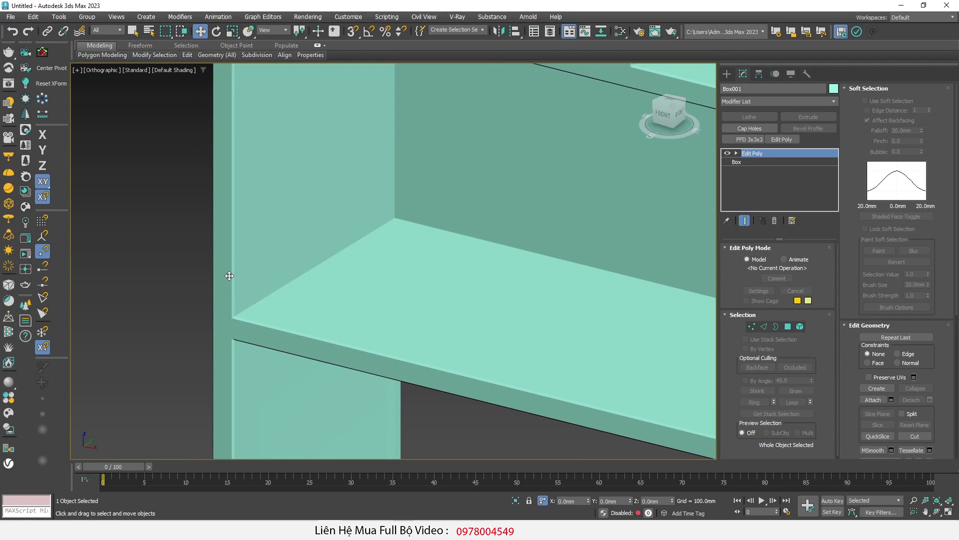
pyautogui.scroll(-3, 230, 226)
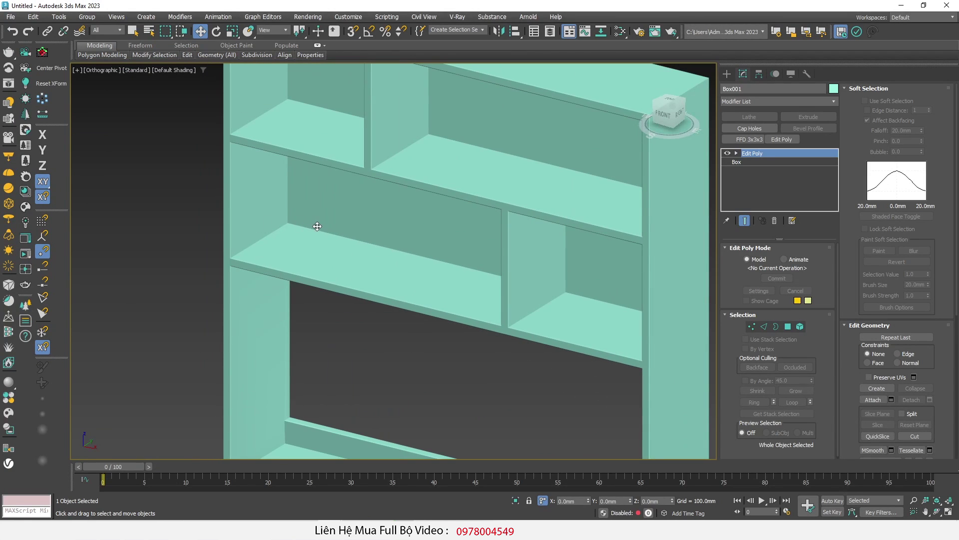
pyautogui.scroll(-5, 350, 215)
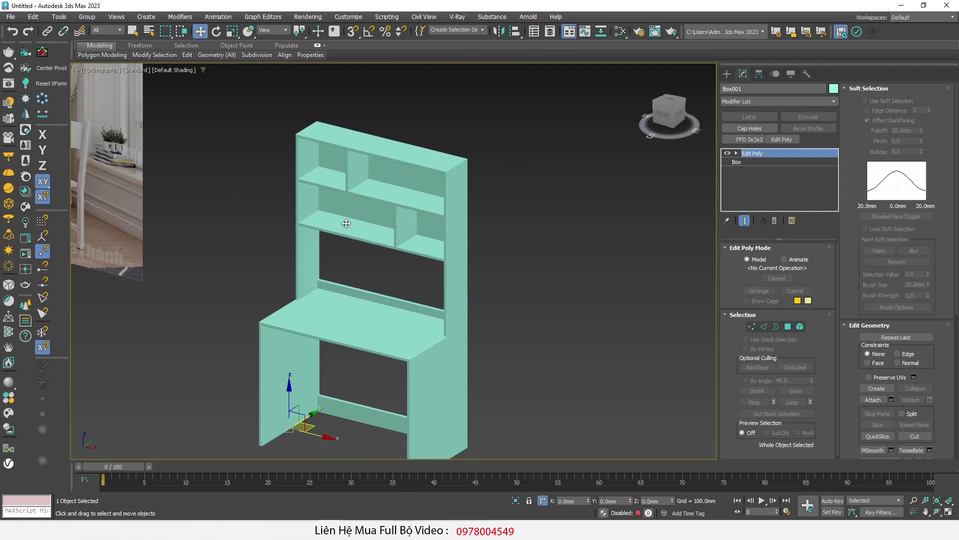
pyautogui.scroll(-3, 355, 218)
pyautogui.keyDown('alt'); pyautogui.moveTo(354, 218); pyautogui.dragTo(509, 238, button='middle'); pyautogui.keyUp('alt')
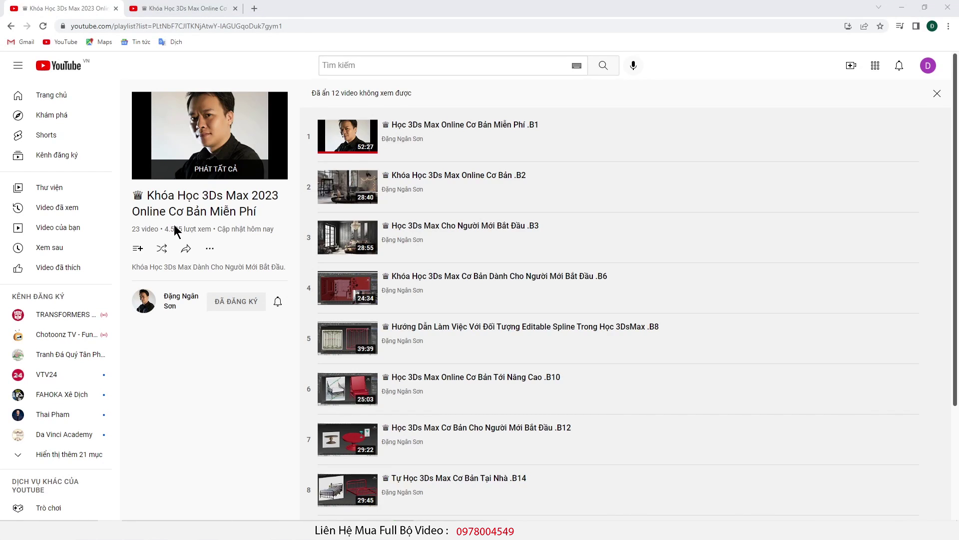
# Show the 'Khóa Học 3Ds Max Online Cơ Bản .B2' video, expand its description and highlight the contact line.
pyautogui.moveTo(424, 90)
pyautogui.mouseDown()
pyautogui.moveTo(368, 76)
pyautogui.moveTo(302, 88)
pyautogui.moveTo(439, 101)
pyautogui.mouseUp()
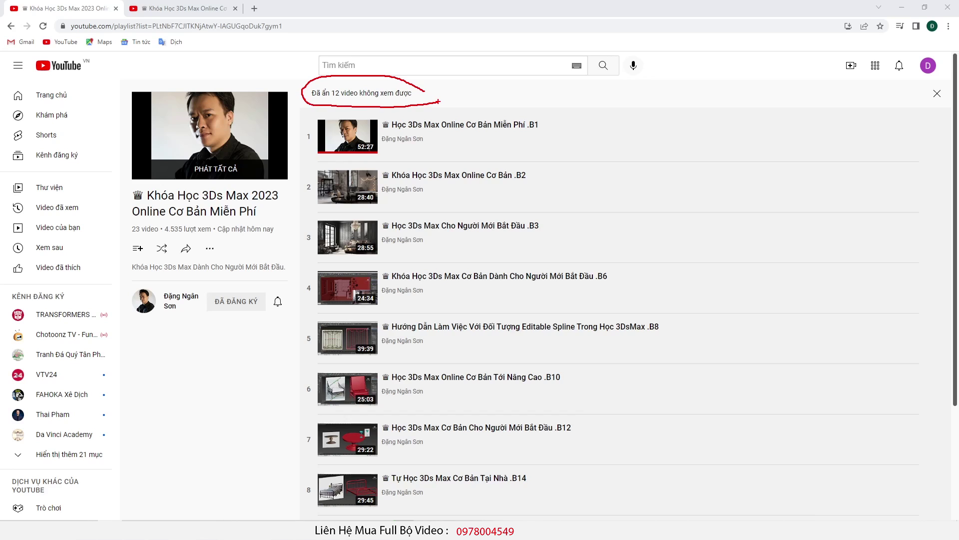
pyautogui.press('Escape')
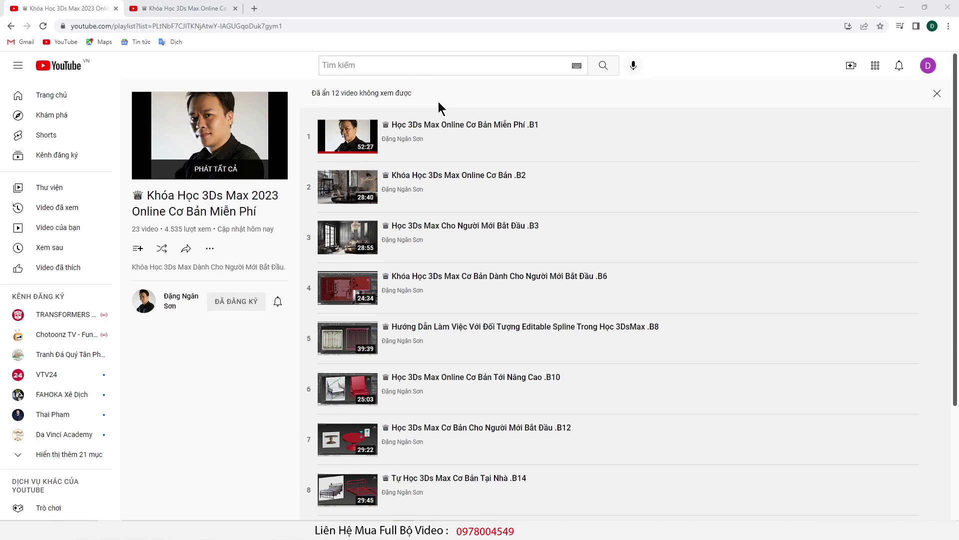
pyautogui.click(161, 6)
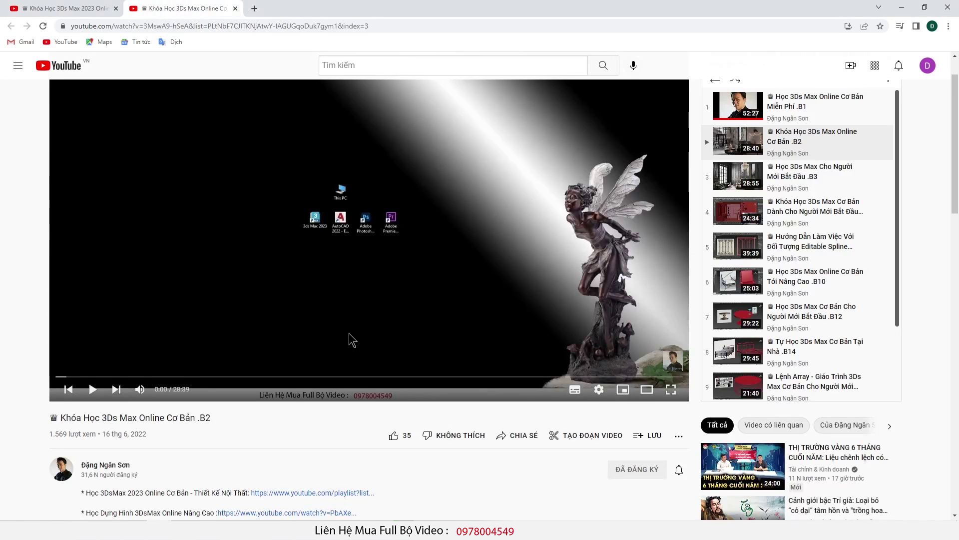
pyautogui.scroll(-5, 349, 334)
pyautogui.click(106, 277)
pyautogui.scroll(-1, 106, 277)
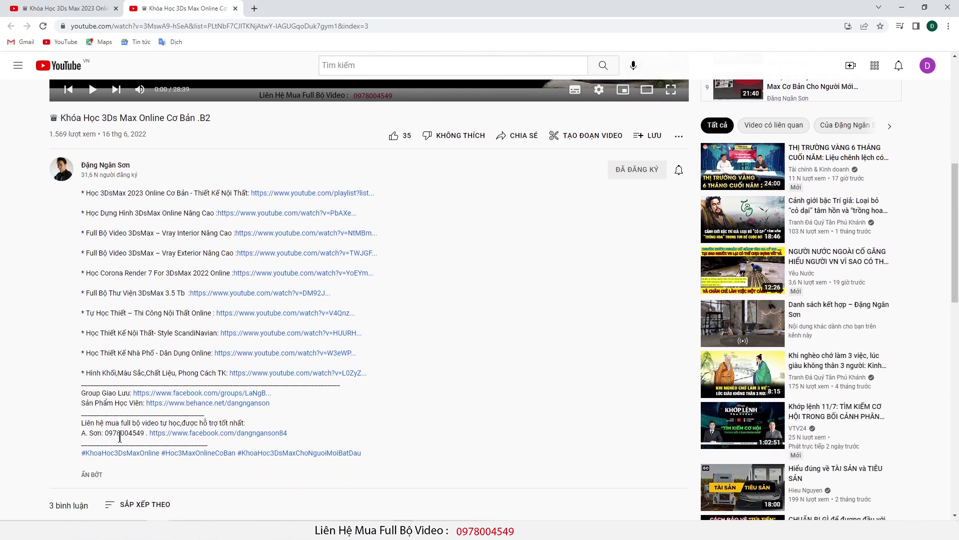
pyautogui.moveTo(105, 433); pyautogui.dragTo(351, 437)
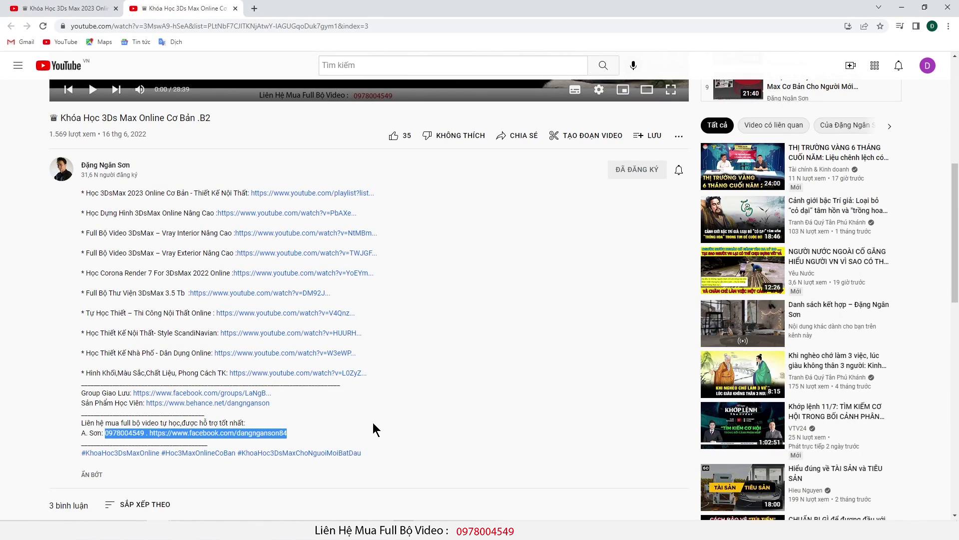